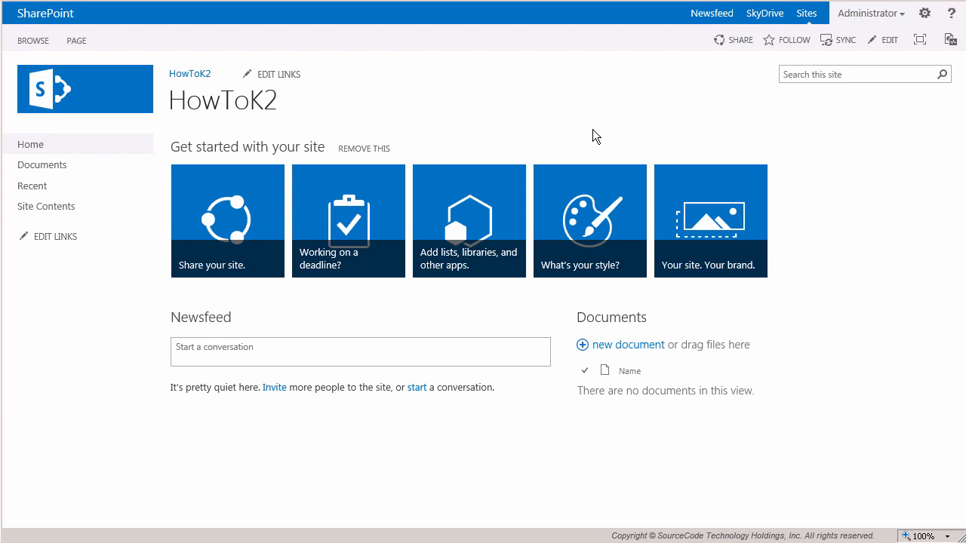
Step: Add the K2 for SharePoint app to the HowToK2 site and grant it trust
click(515, 206)
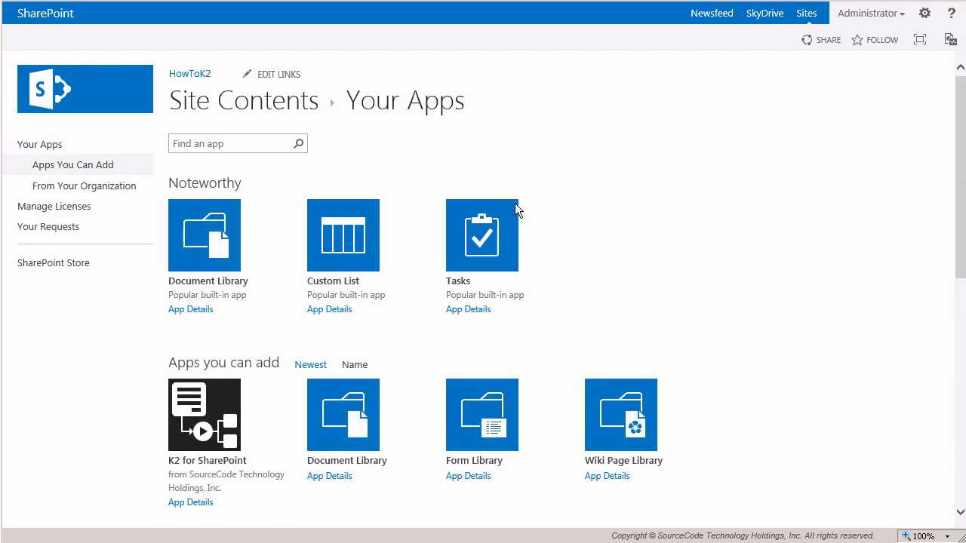
click(218, 424)
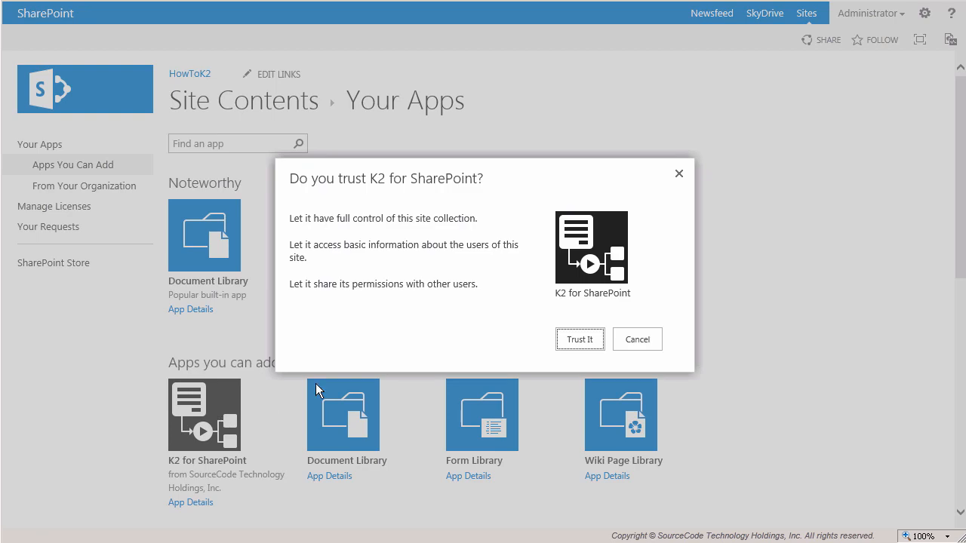
click(574, 350)
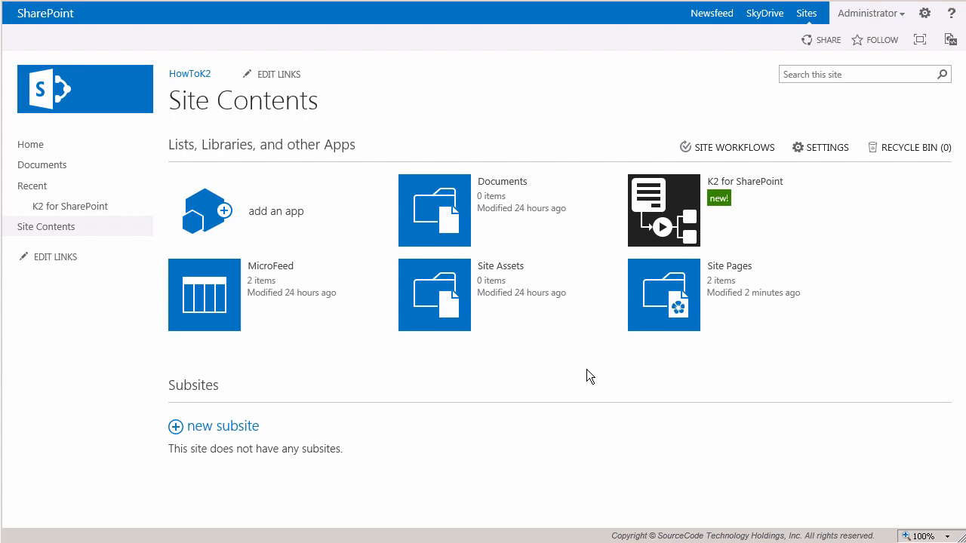
click(678, 226)
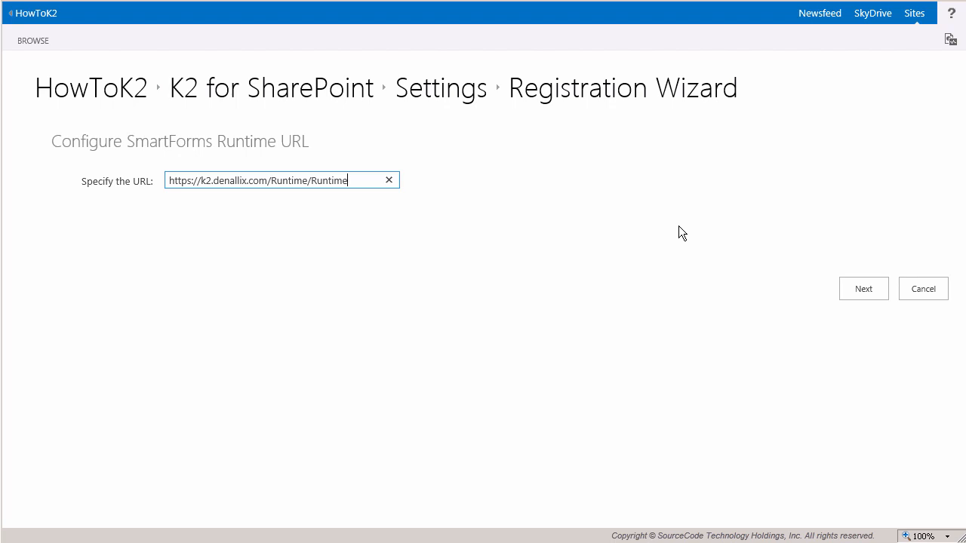
click(856, 297)
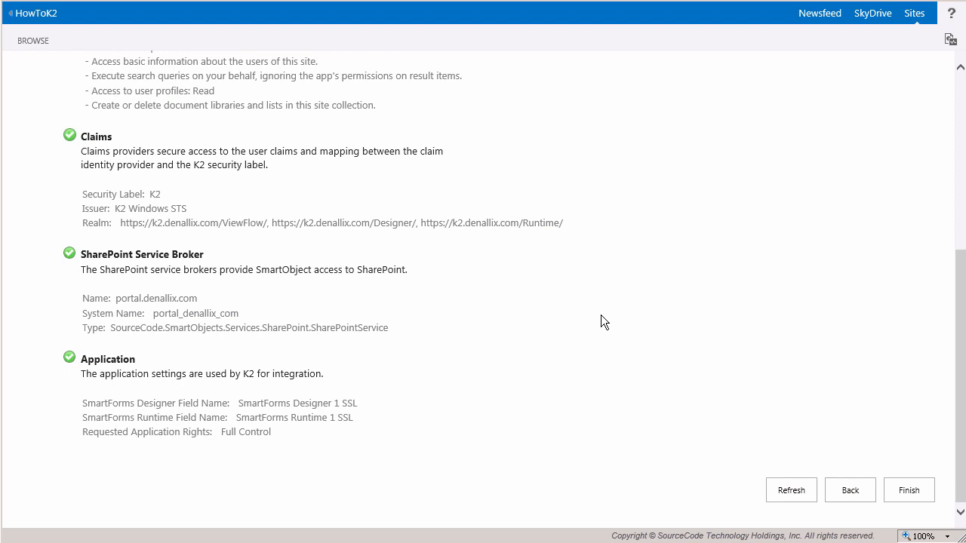
click(901, 501)
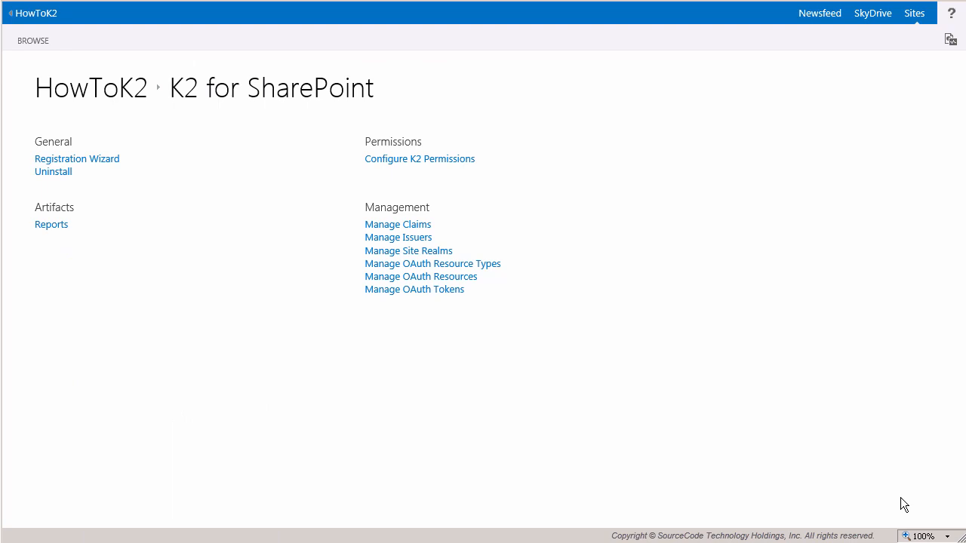
Step: Insert the K2 Worklist app part into the Rich Content area of the HowToK2 home page and save the page
click(123, 98)
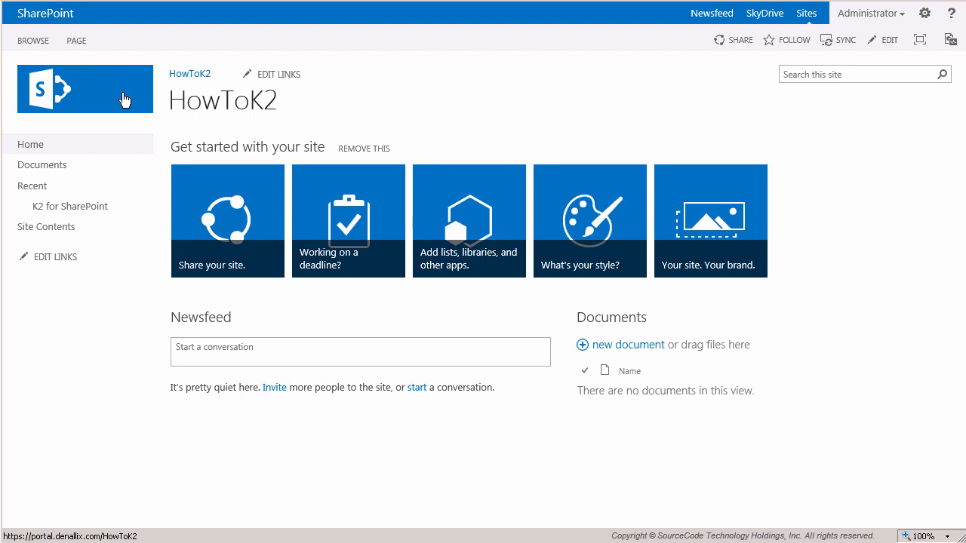
click(905, 53)
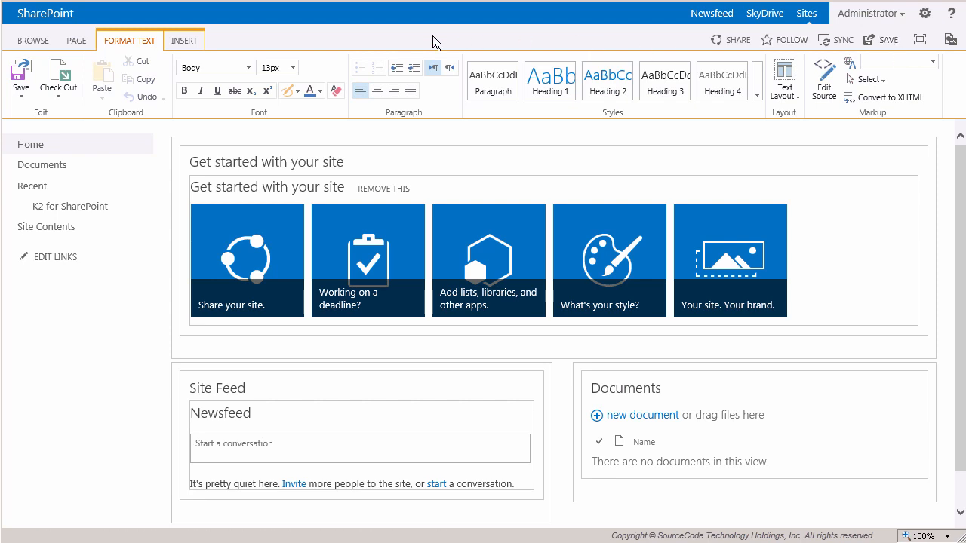
click(199, 46)
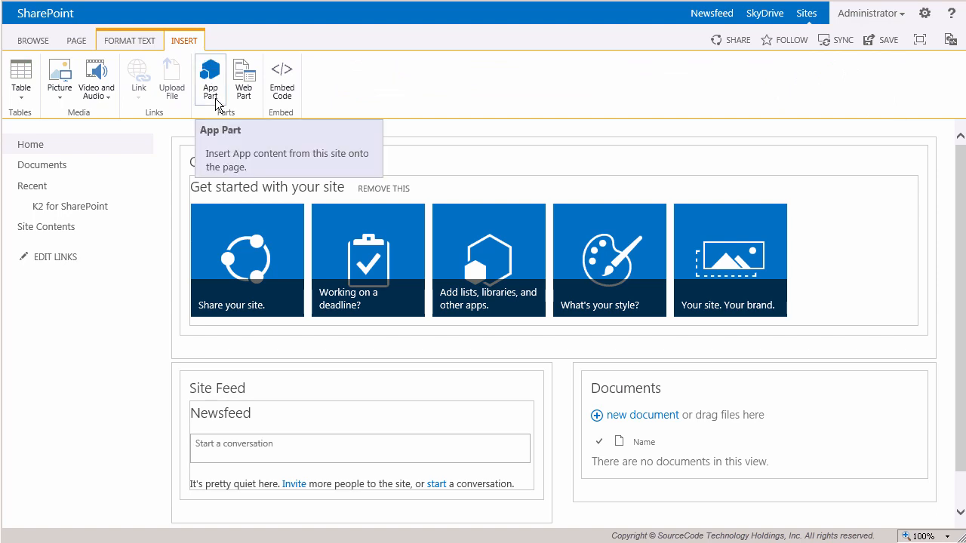
click(211, 83)
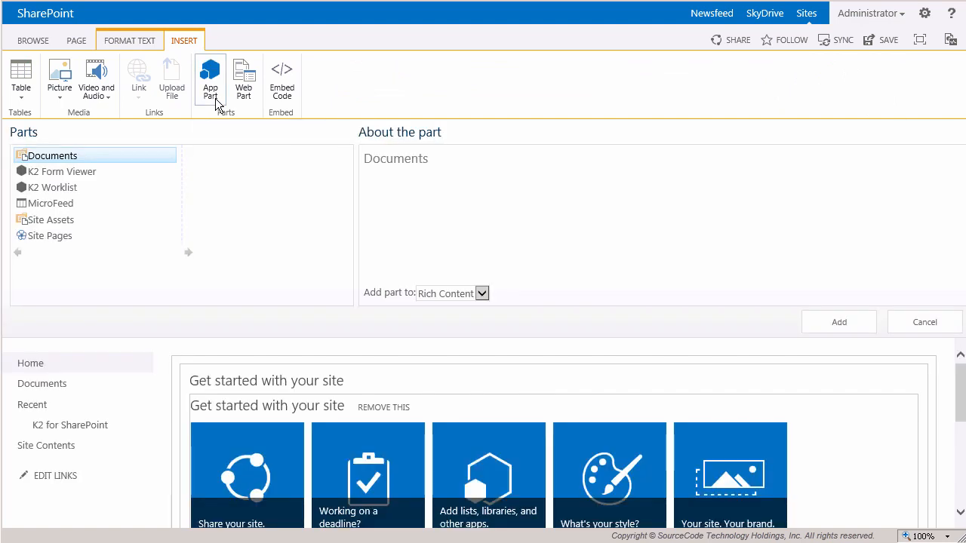
click(75, 188)
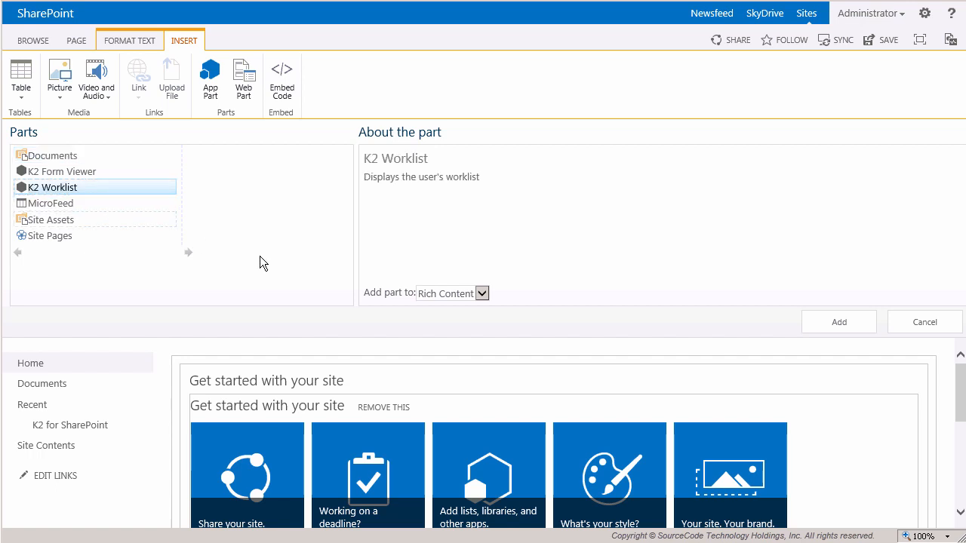
click(487, 297)
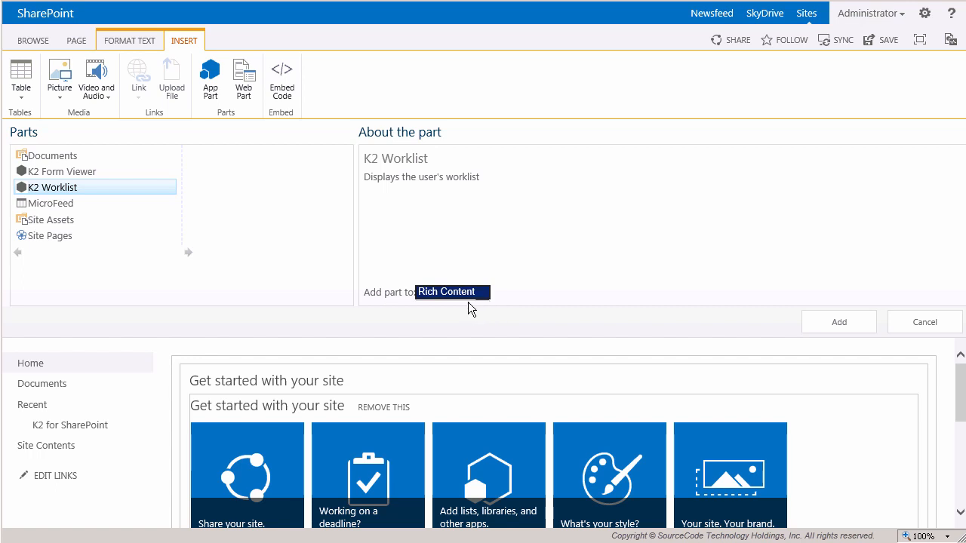
click(467, 303)
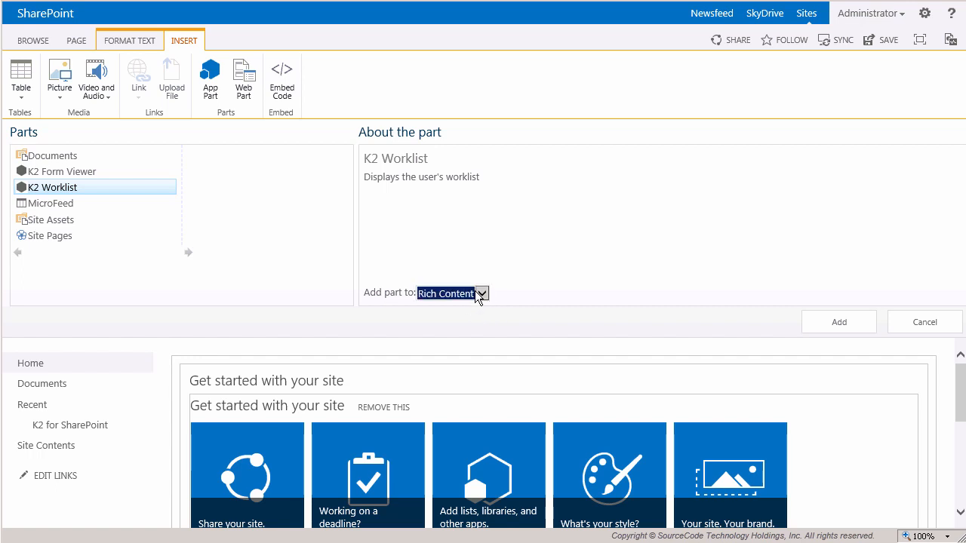
click(834, 323)
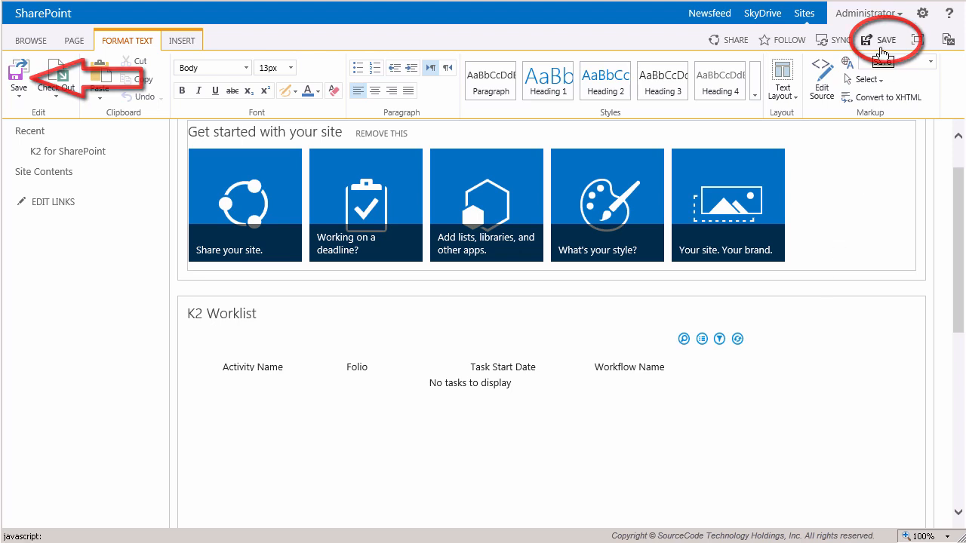
click(880, 48)
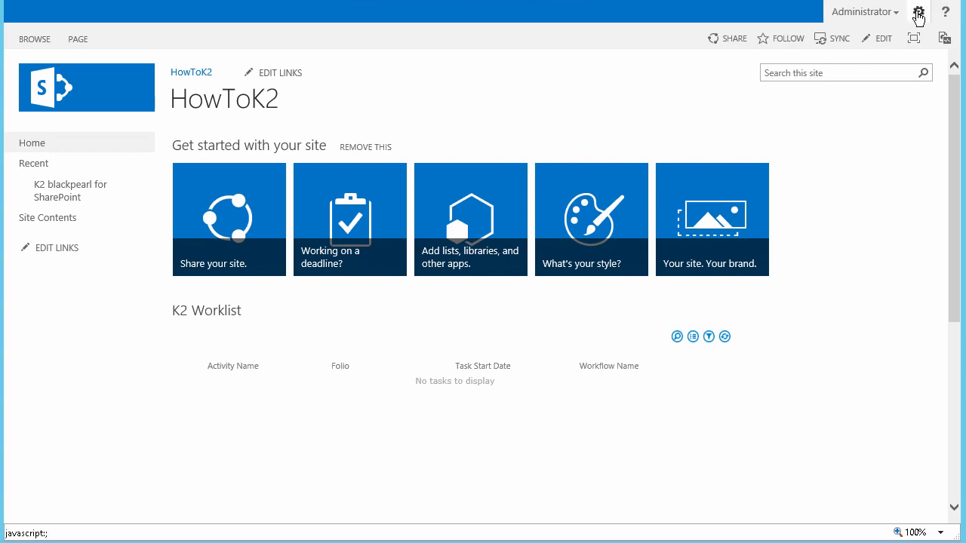
Step: Create a new SharePoint group named Document Indexers in the site's People and Groups settings
click(918, 14)
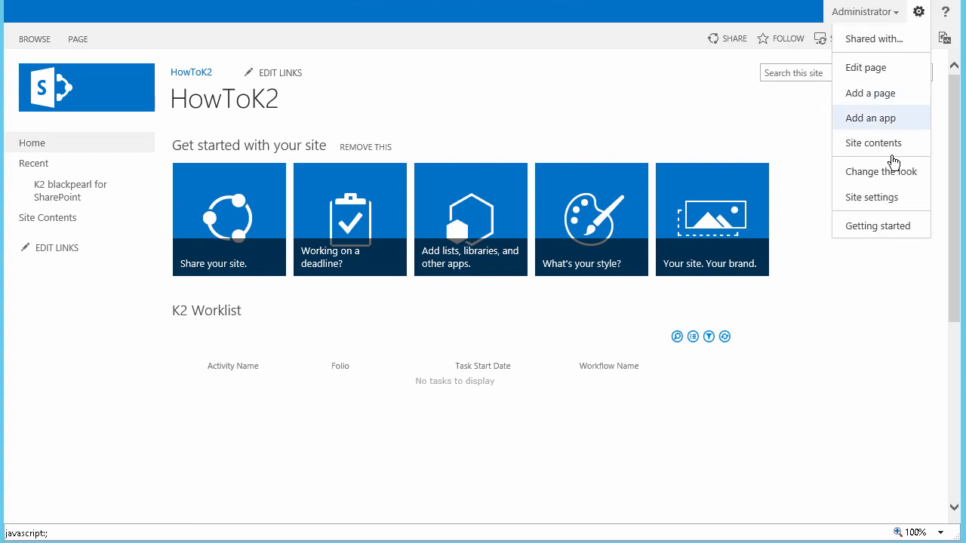
click(891, 202)
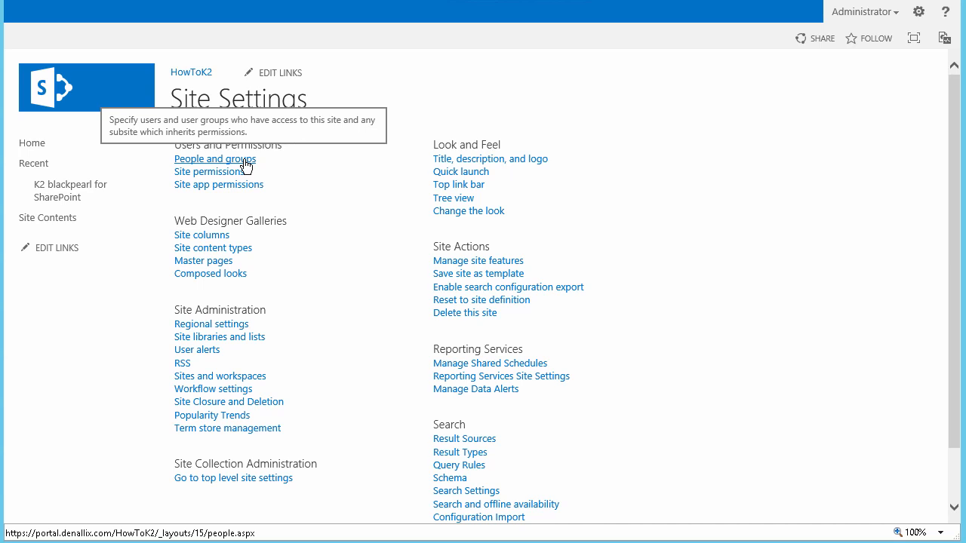
click(244, 160)
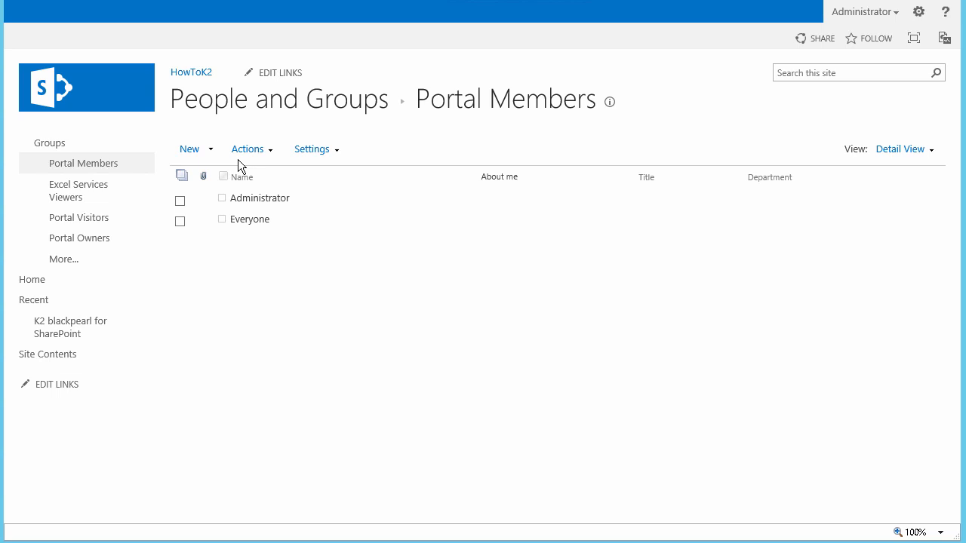
click(60, 150)
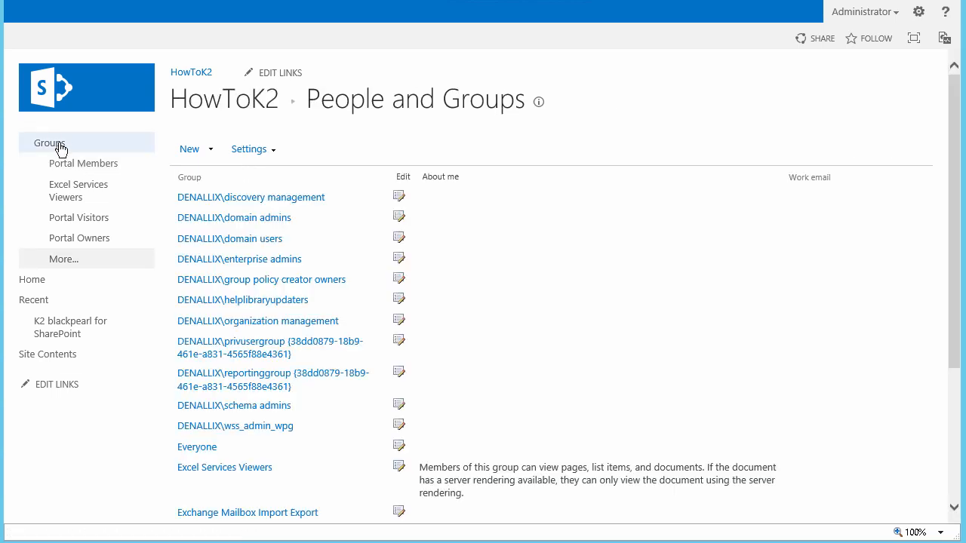
click(212, 153)
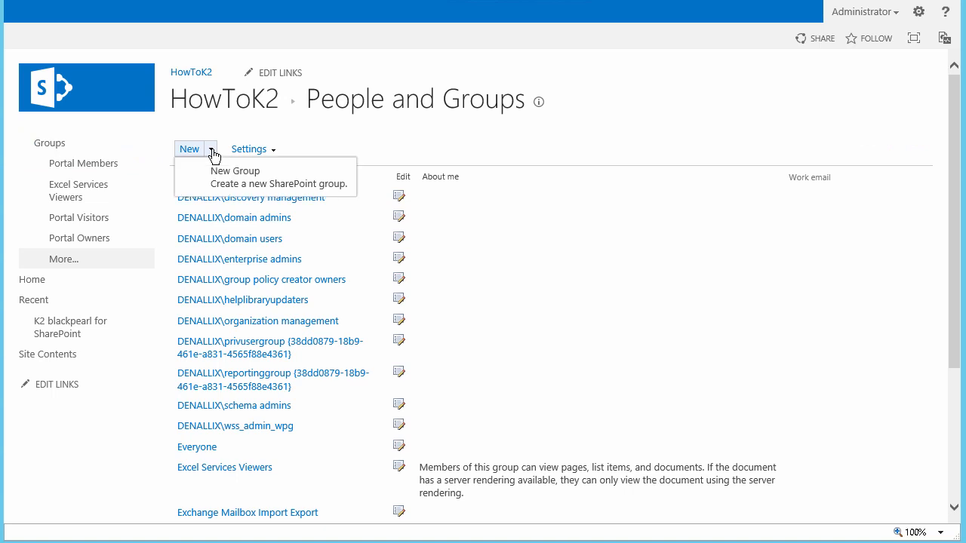
click(244, 185)
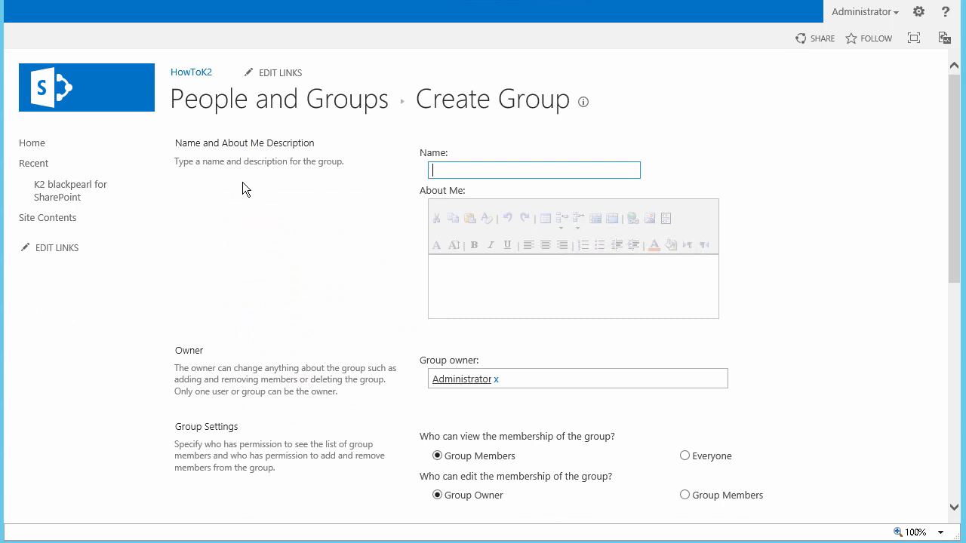
text(Document Indexers)
drag(954, 151, 961, 375)
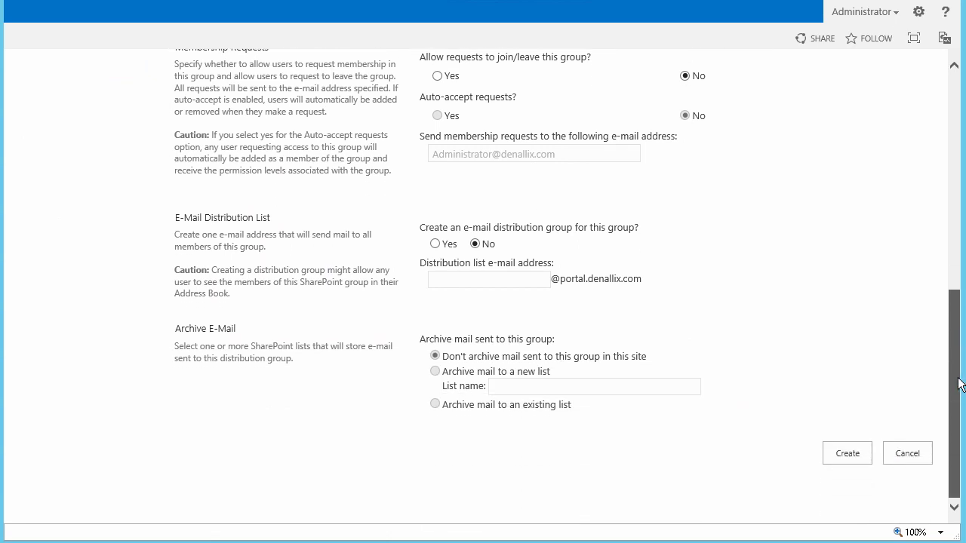
click(833, 451)
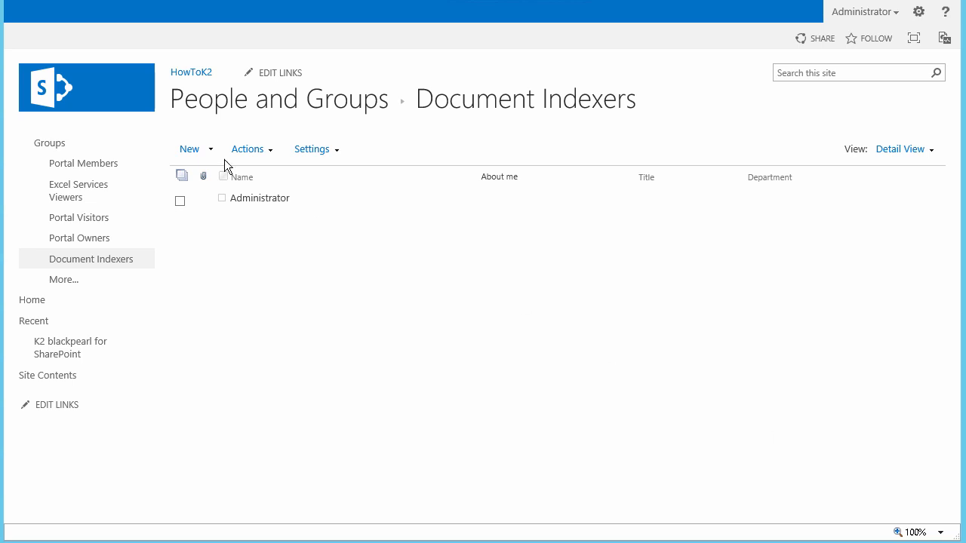
Step: Add the manager and the assistant manager to the Document Indexers group and share the site with them
click(185, 151)
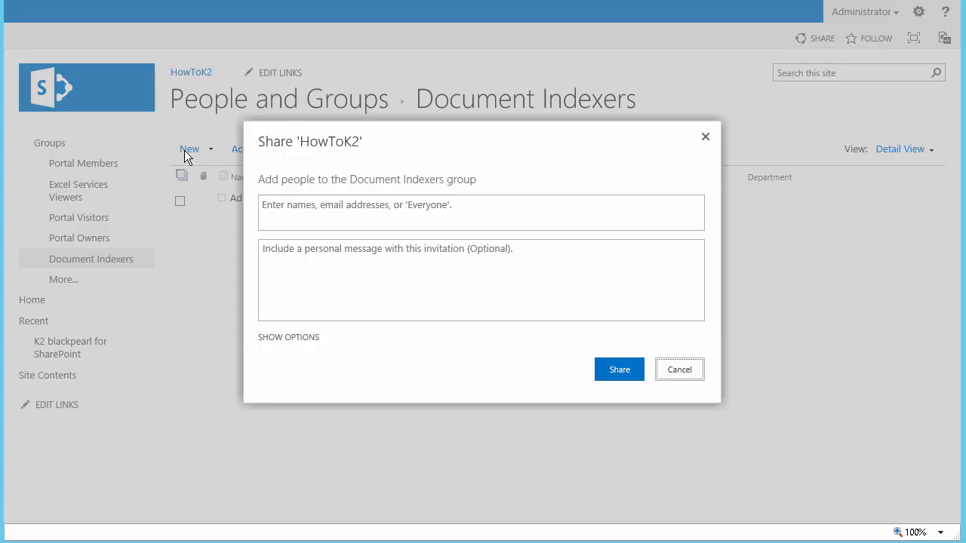
click(313, 212)
text(Bob Maggio x Anthon)
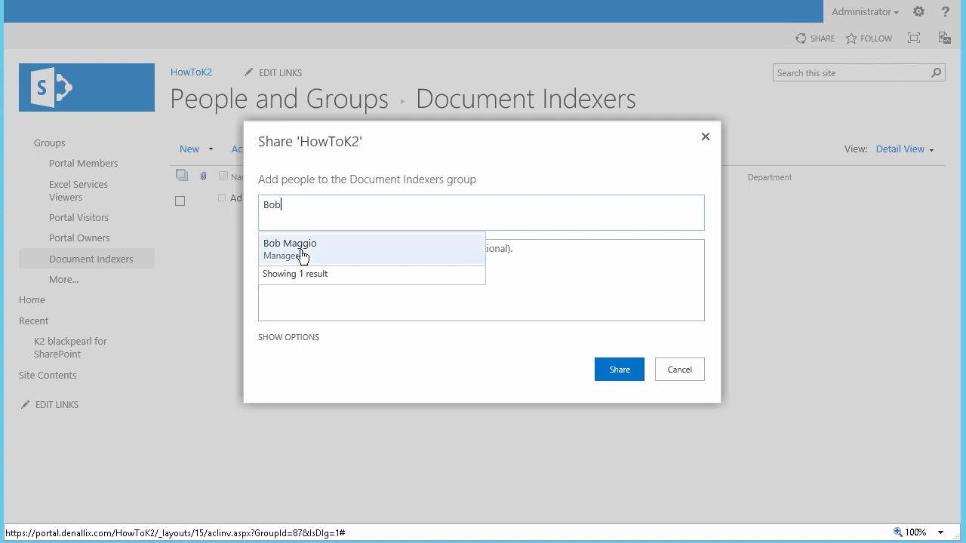
click(304, 251)
text(Anthon)
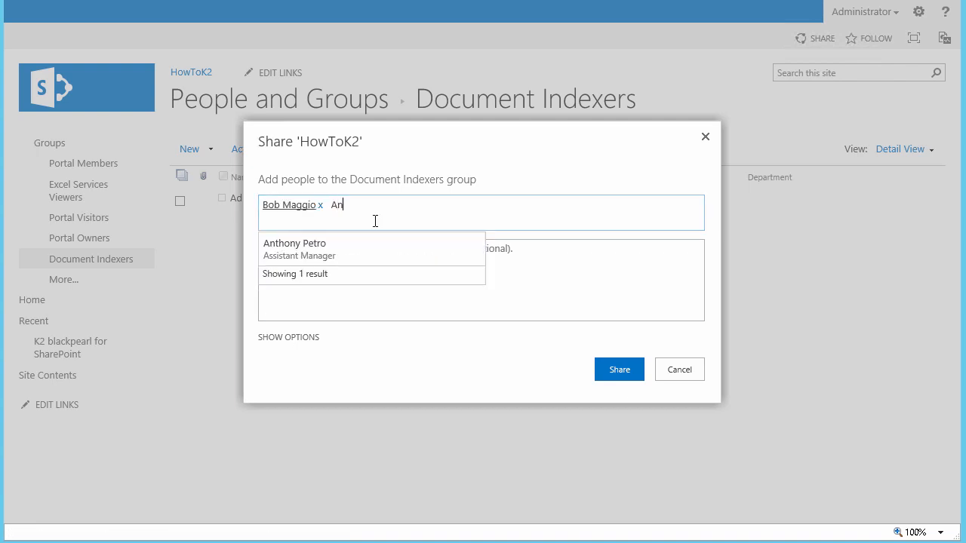
click(318, 252)
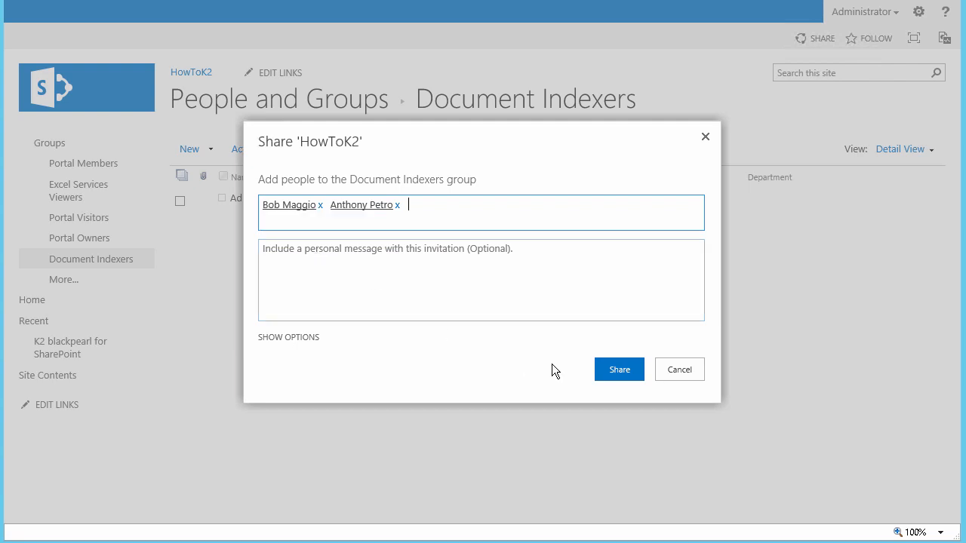
click(614, 370)
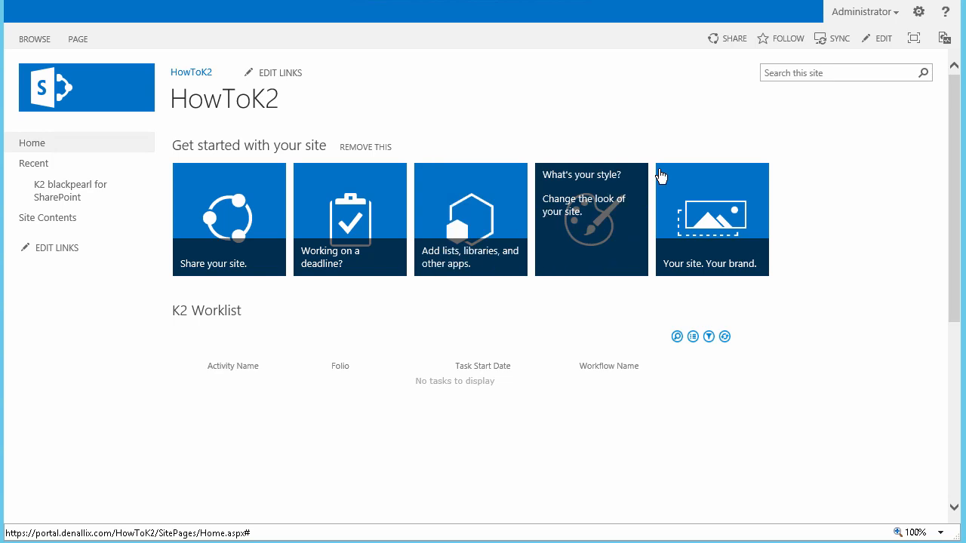
Step: Add a custom list named Document Type Routing to the HowToK2 site
click(919, 15)
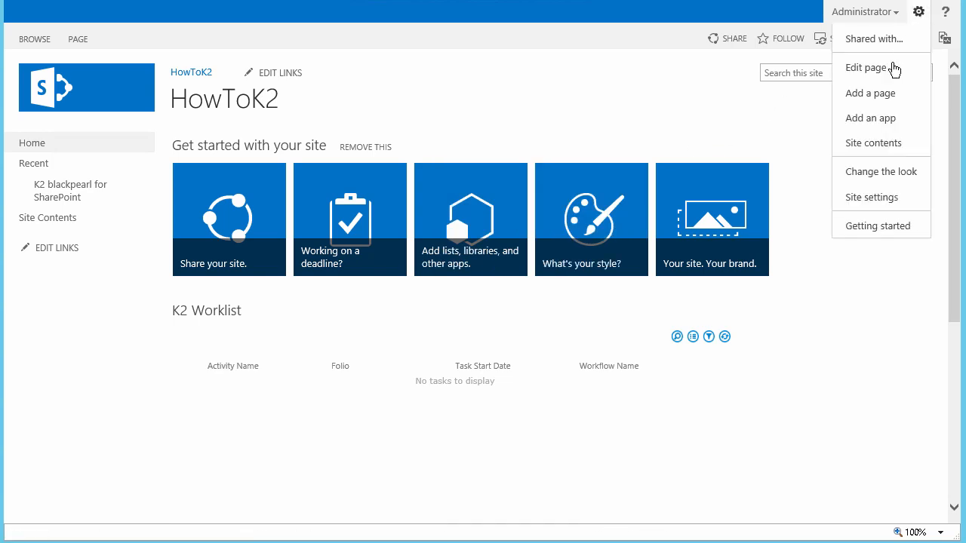
click(884, 121)
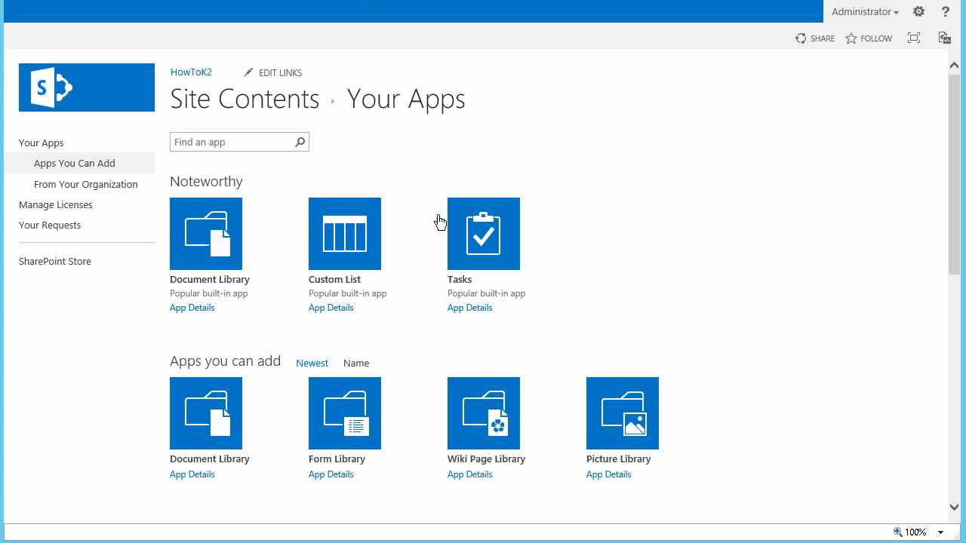
click(369, 239)
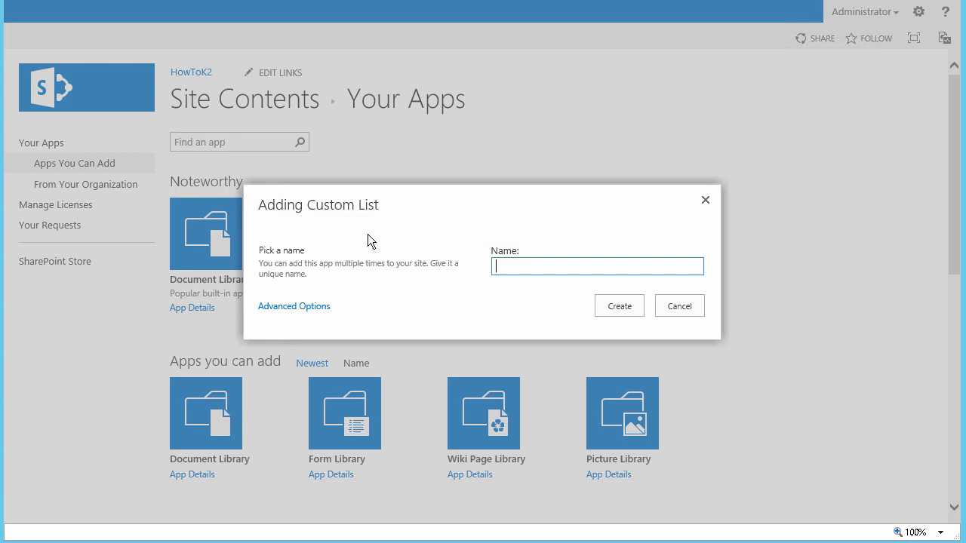
text(Document Type Routing)
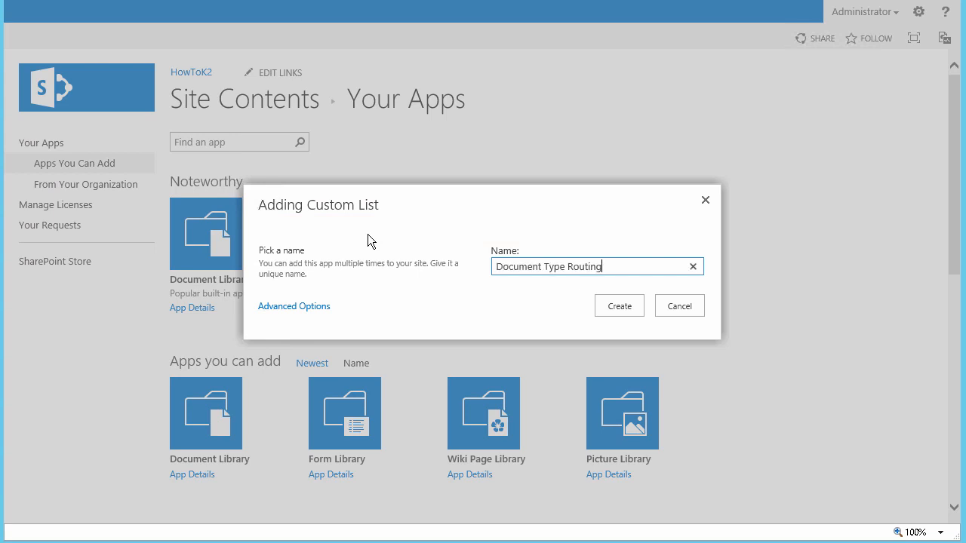
click(608, 306)
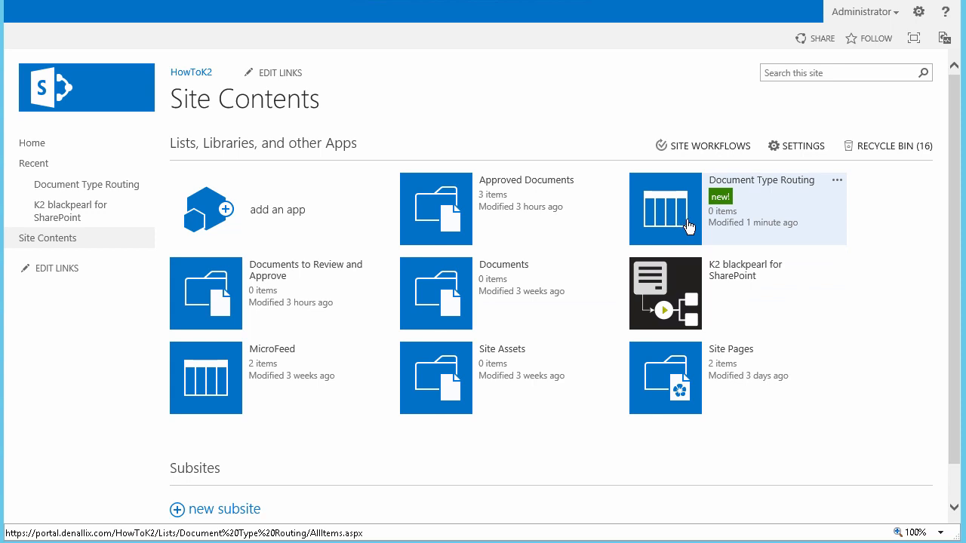
Step: Rename the Document Type Routing list's Title column to Document Type, enforce unique values and accept indexing the column
click(837, 183)
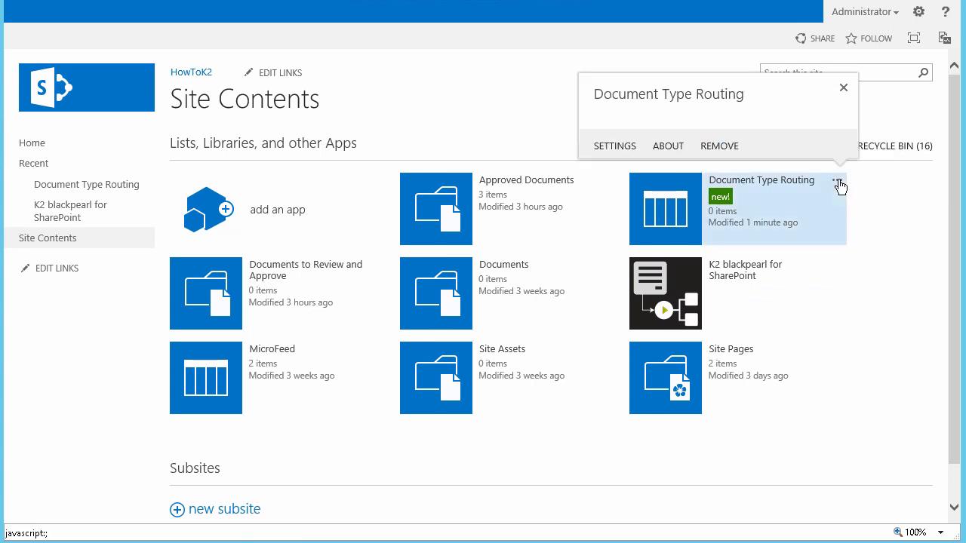
click(608, 147)
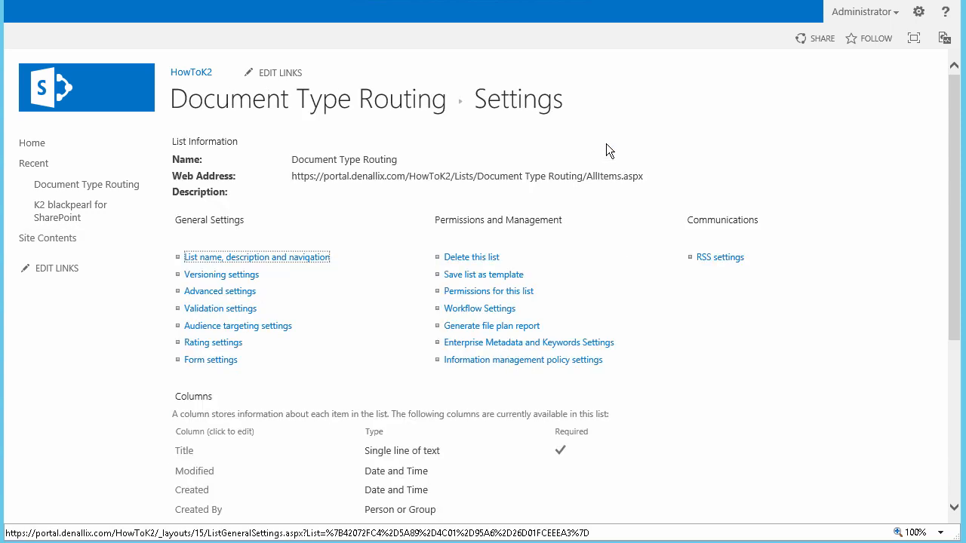
scroll(357, 317, down, 2)
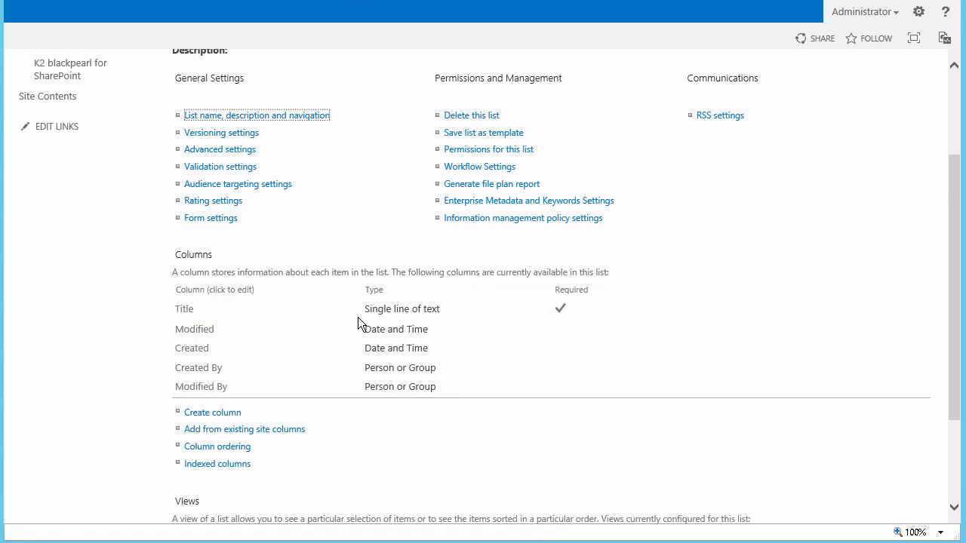
click(181, 315)
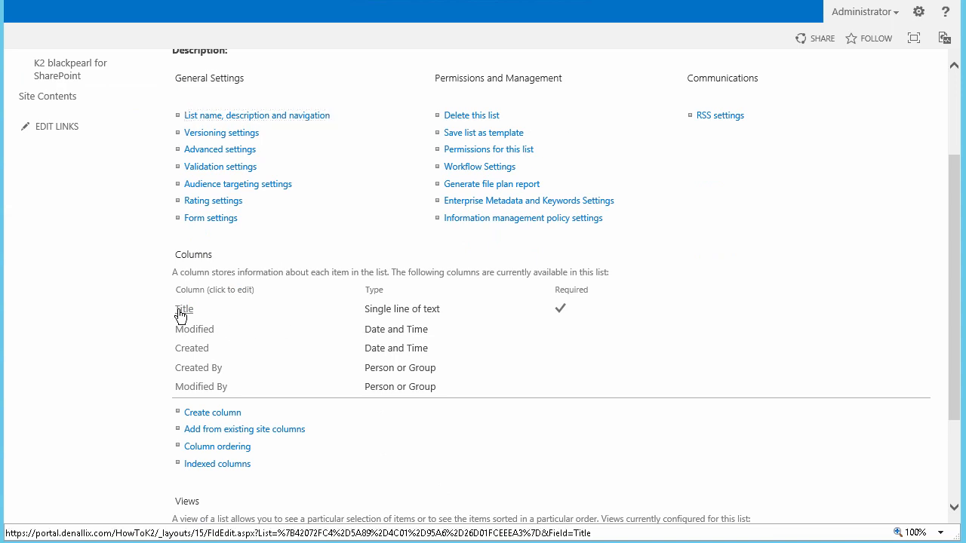
text(Document Type)
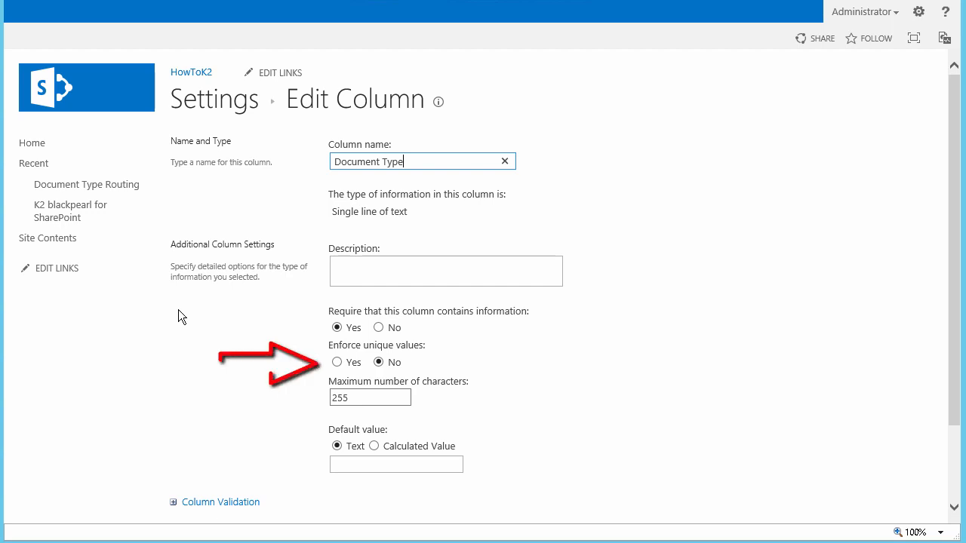
click(338, 363)
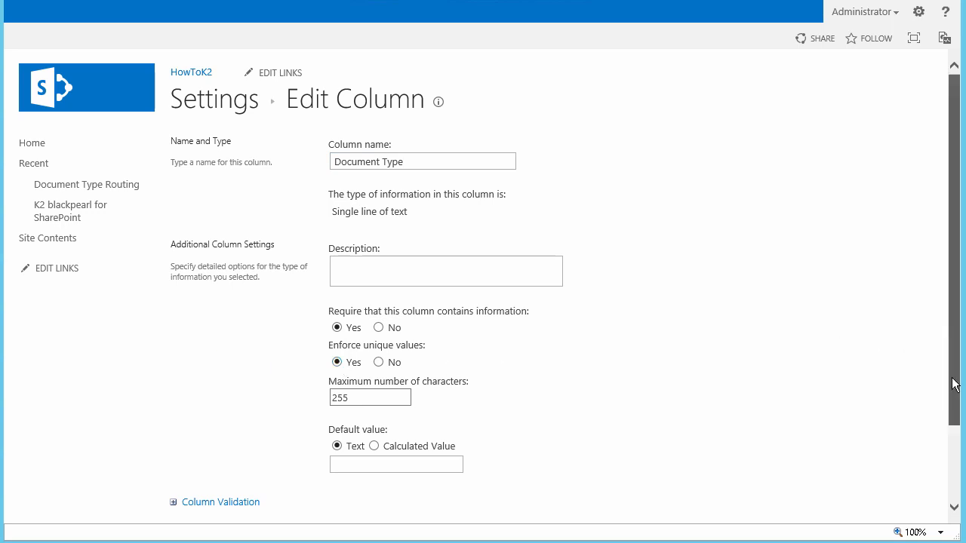
drag(953, 383, 954, 452)
click(848, 440)
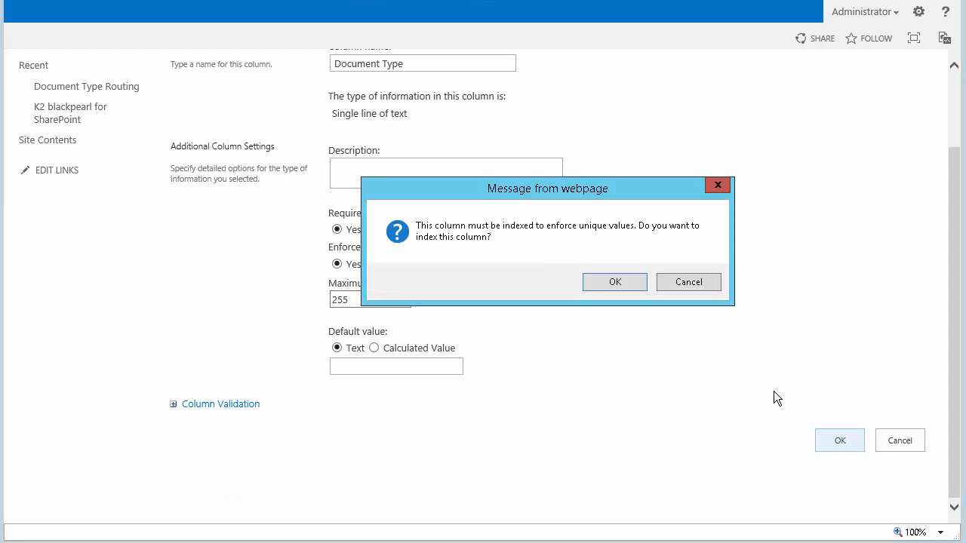
click(615, 284)
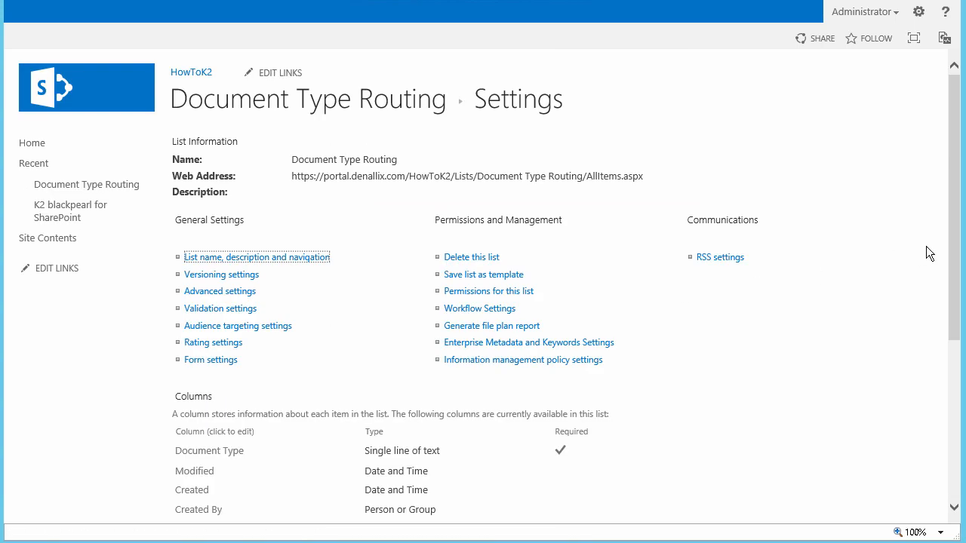
Step: Create a required single-line text column named Target Library in Document Type Routing and open the list
drag(951, 240, 951, 331)
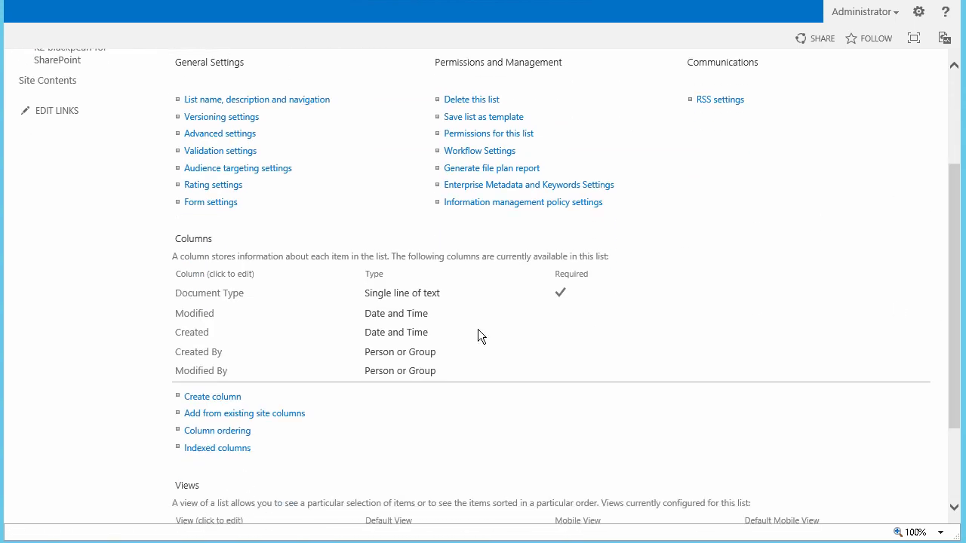
click(224, 399)
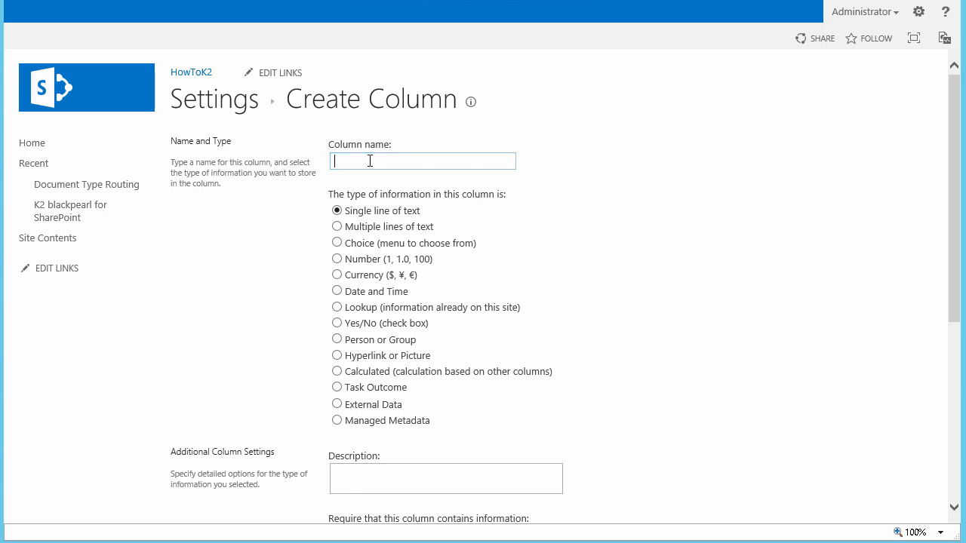
text(Target Library)
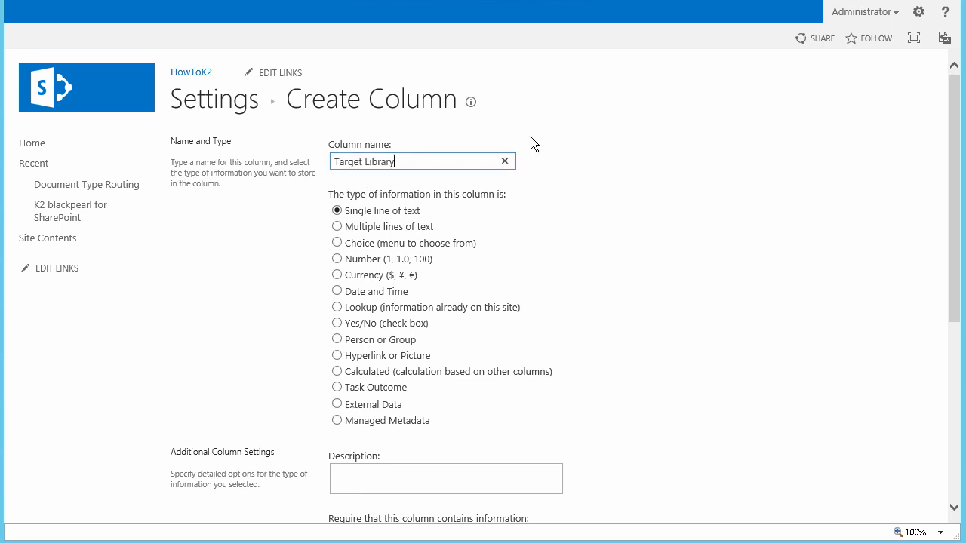
drag(956, 253, 957, 377)
click(337, 298)
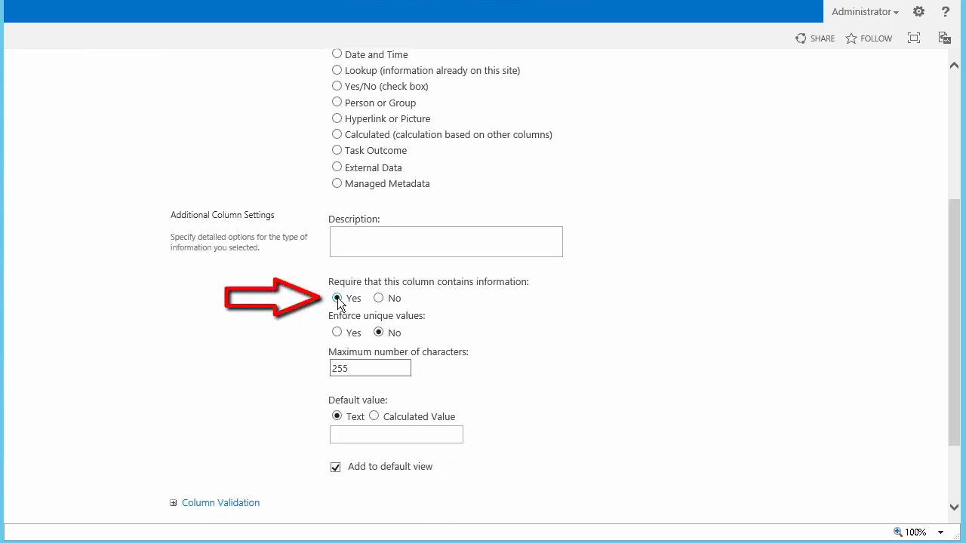
drag(950, 403, 948, 451)
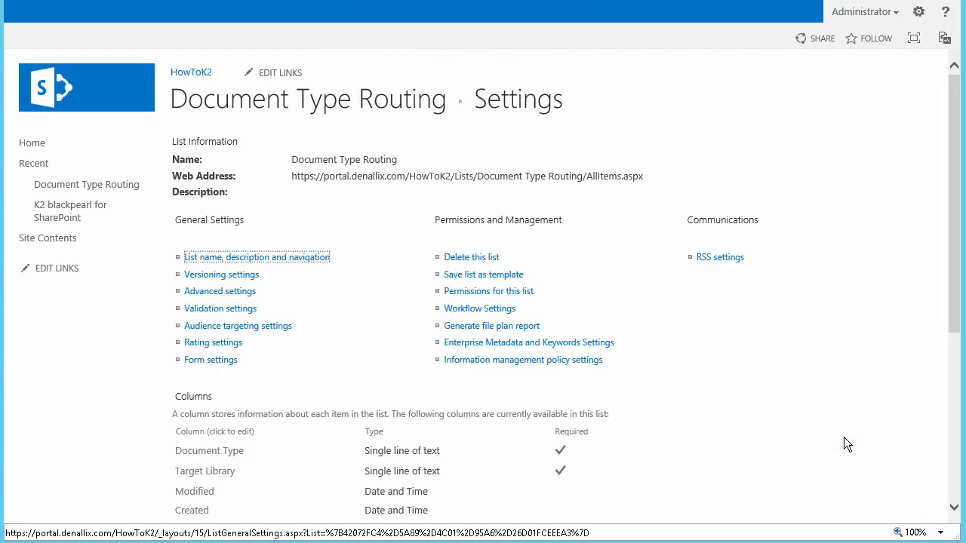
scroll(843, 437, down, 1)
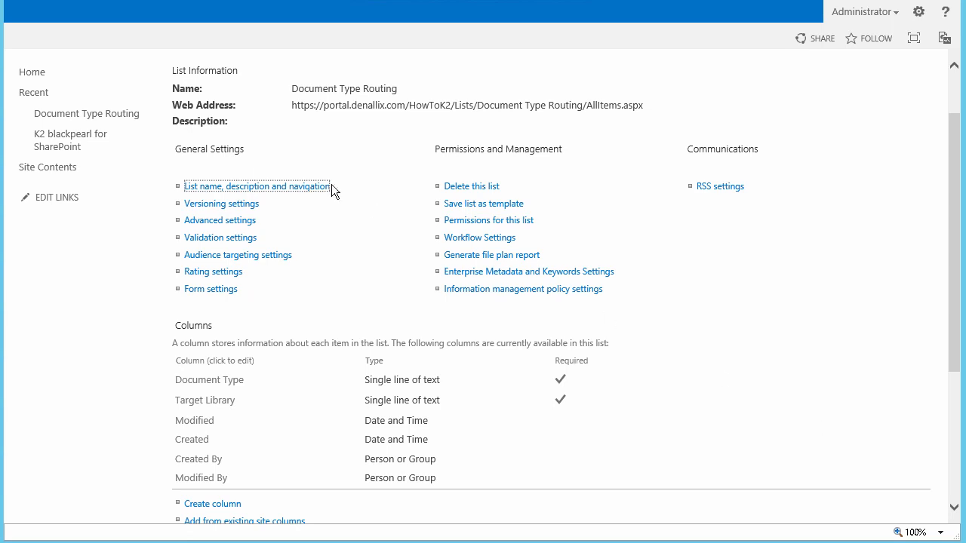
click(125, 117)
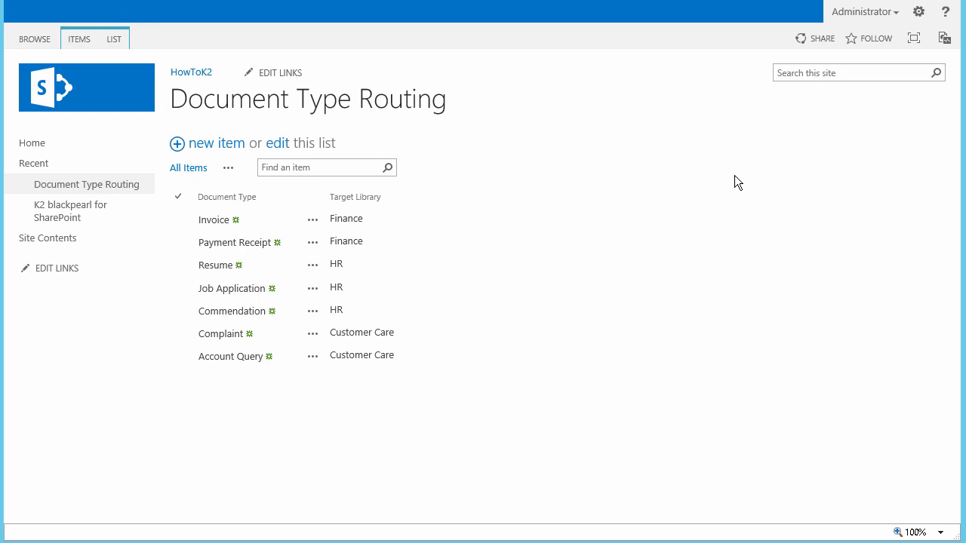
Step: Add a document library named Documents to Index to the HowToK2 site
click(198, 73)
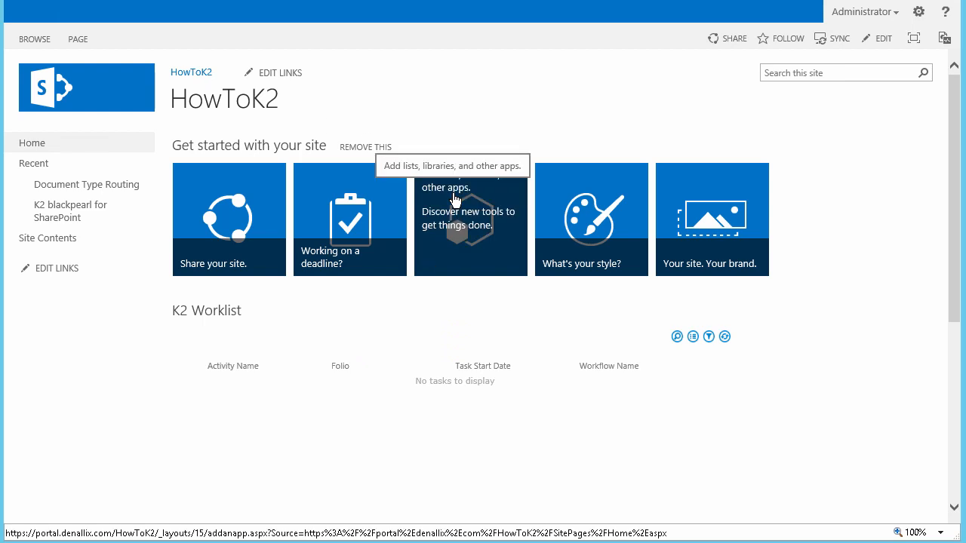
click(919, 13)
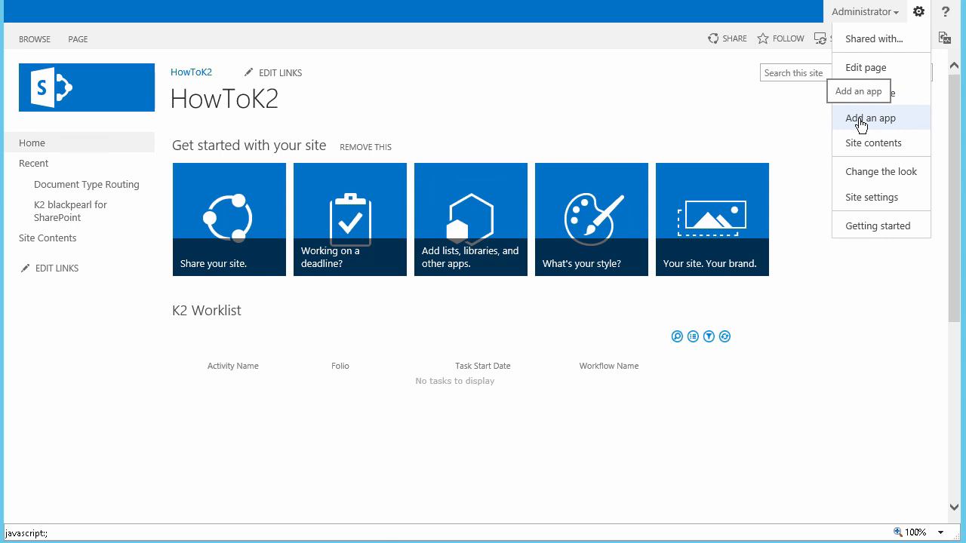
click(861, 121)
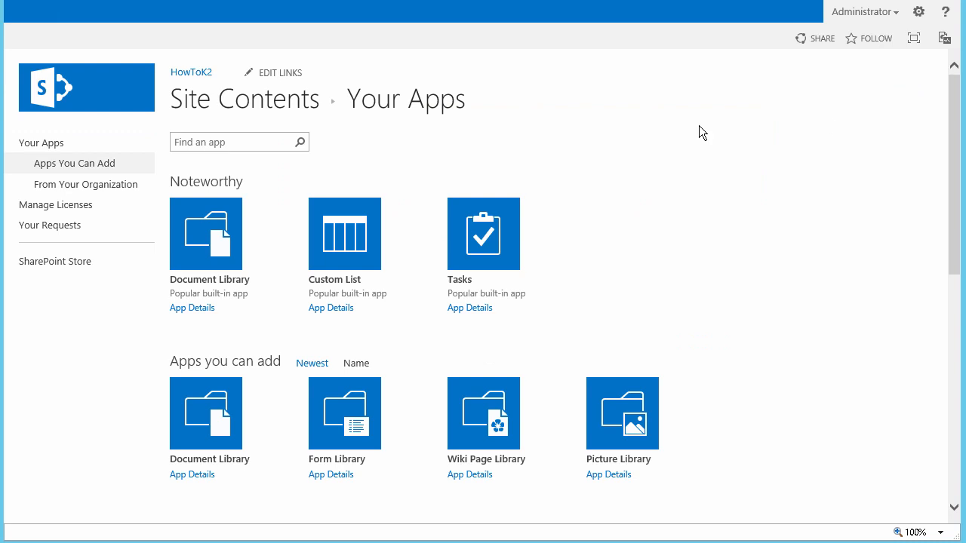
click(233, 221)
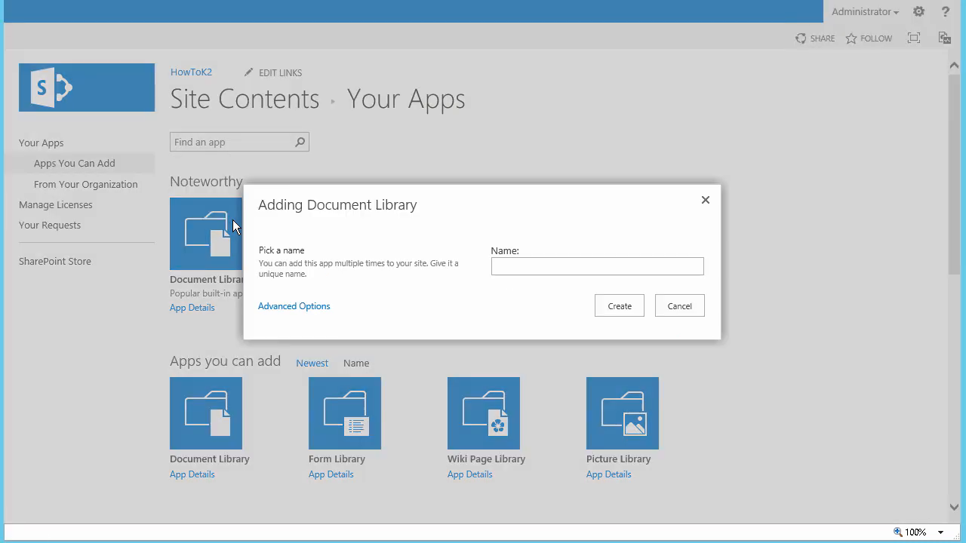
text(Documen)
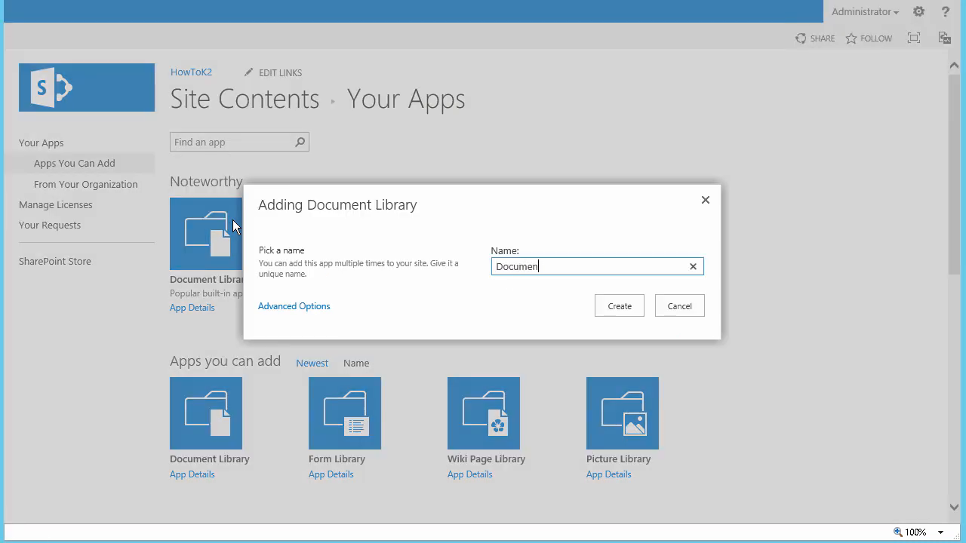
text(ts to Index)
click(616, 302)
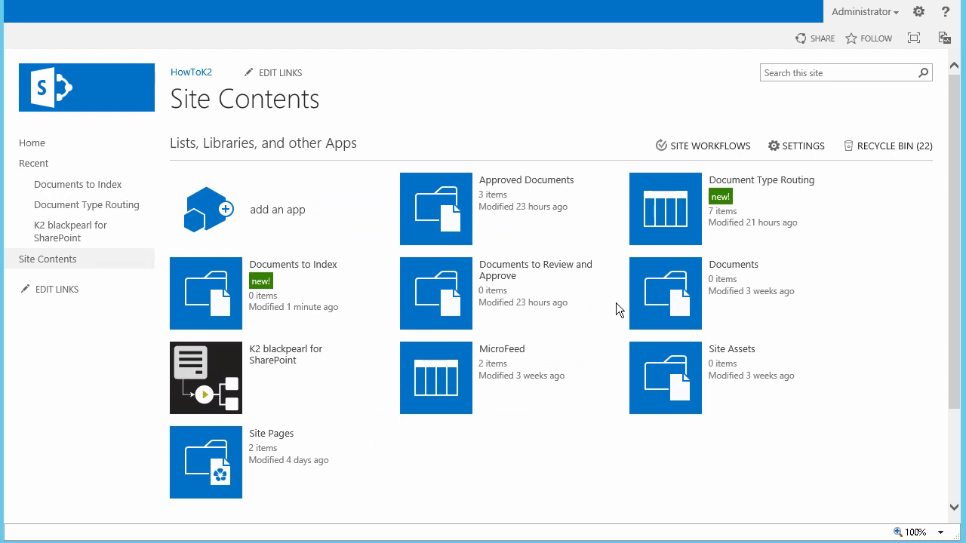
Step: In the Documents to Index library settings, start a new column named Document Type with the Lookup type
click(221, 287)
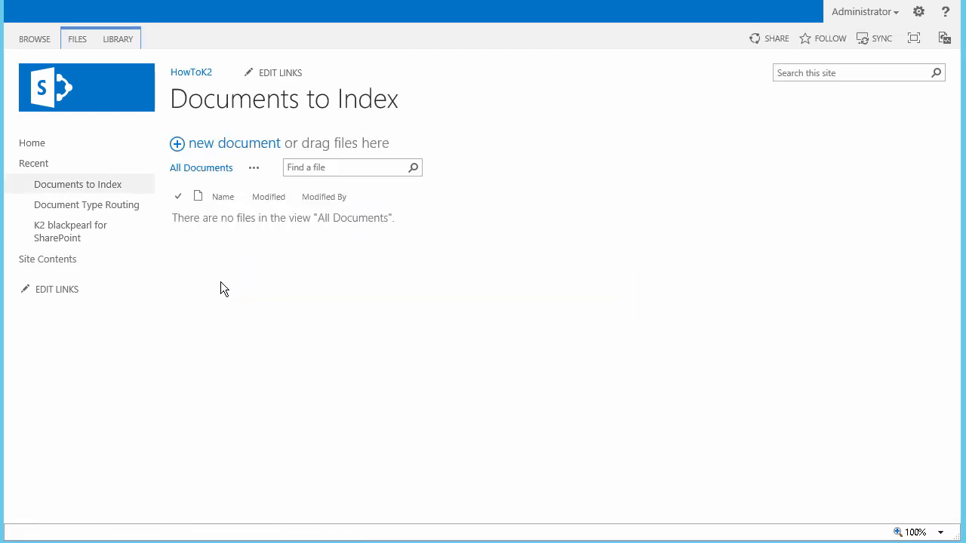
click(130, 43)
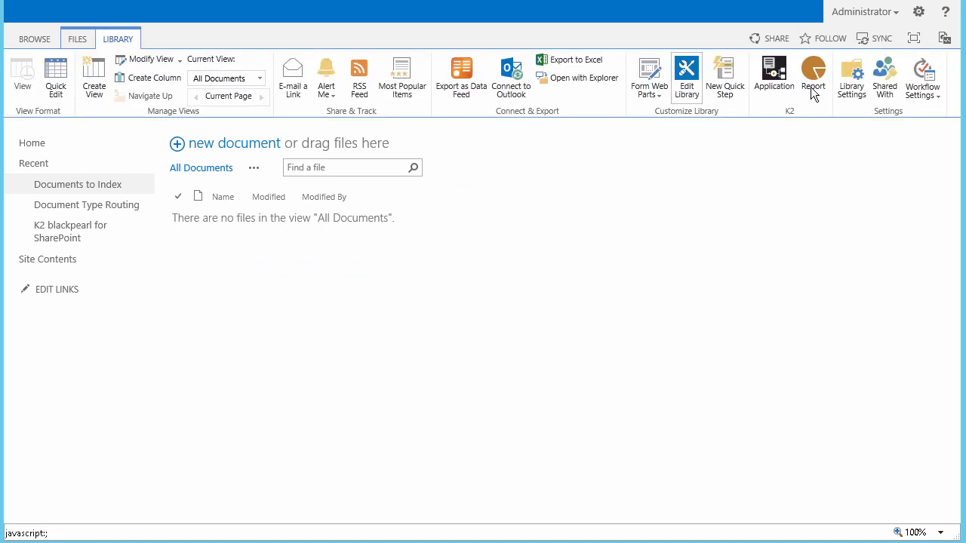
click(851, 78)
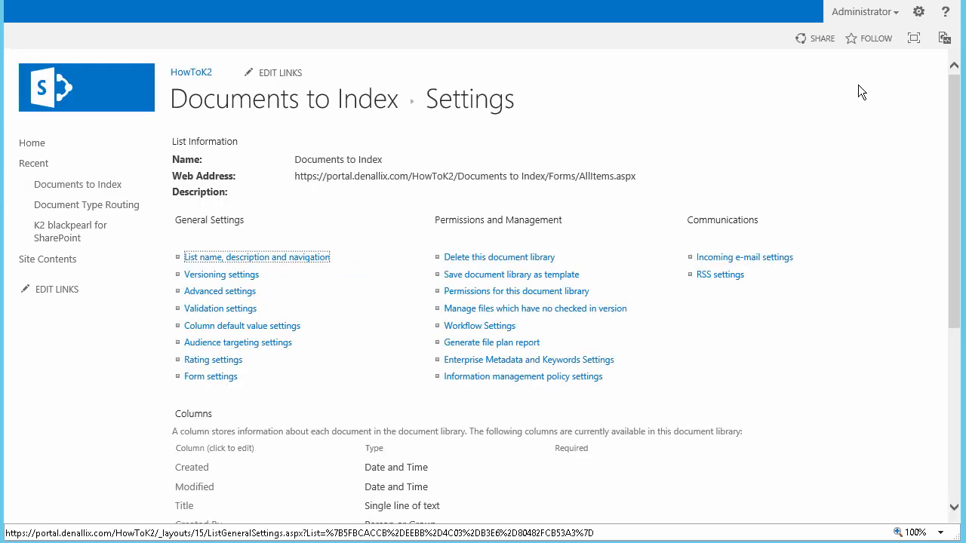
drag(956, 125, 955, 291)
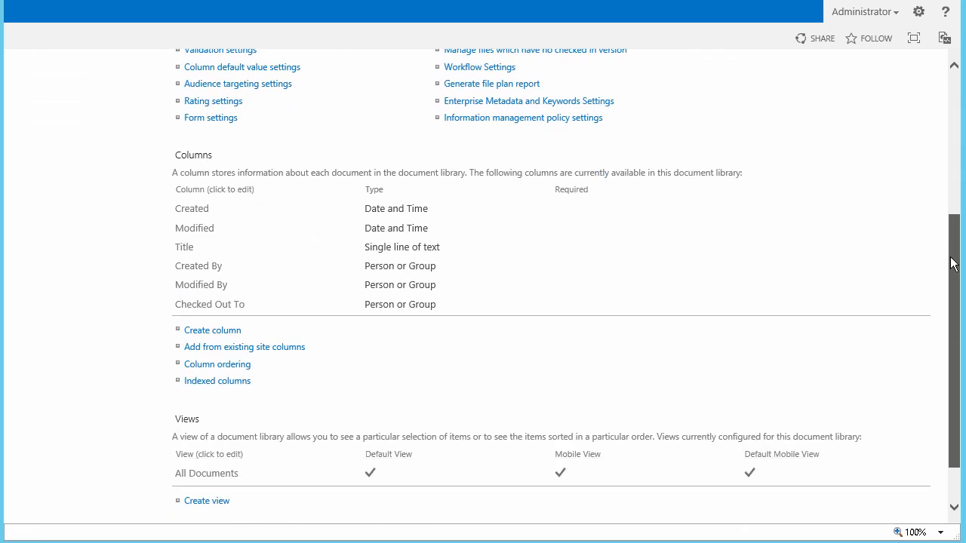
click(214, 331)
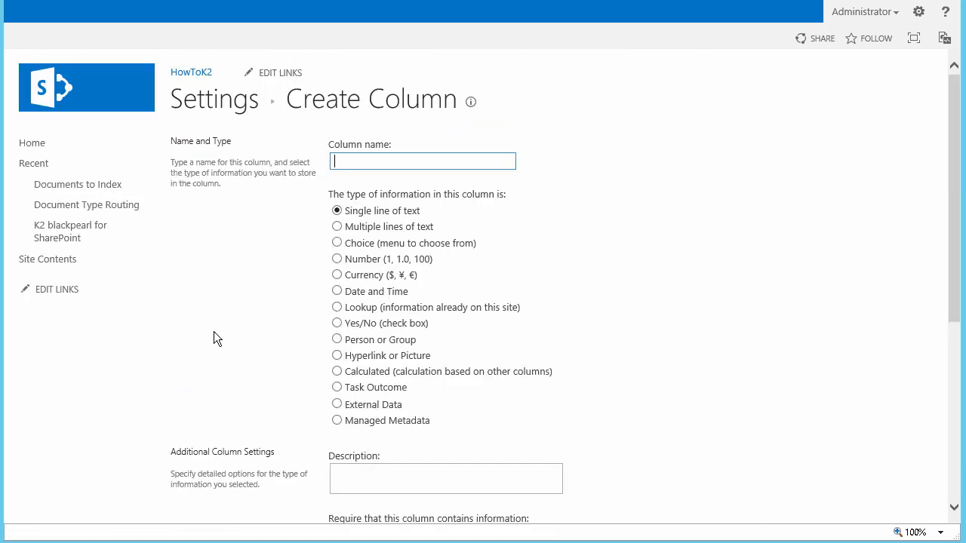
text(Document Type)
click(338, 309)
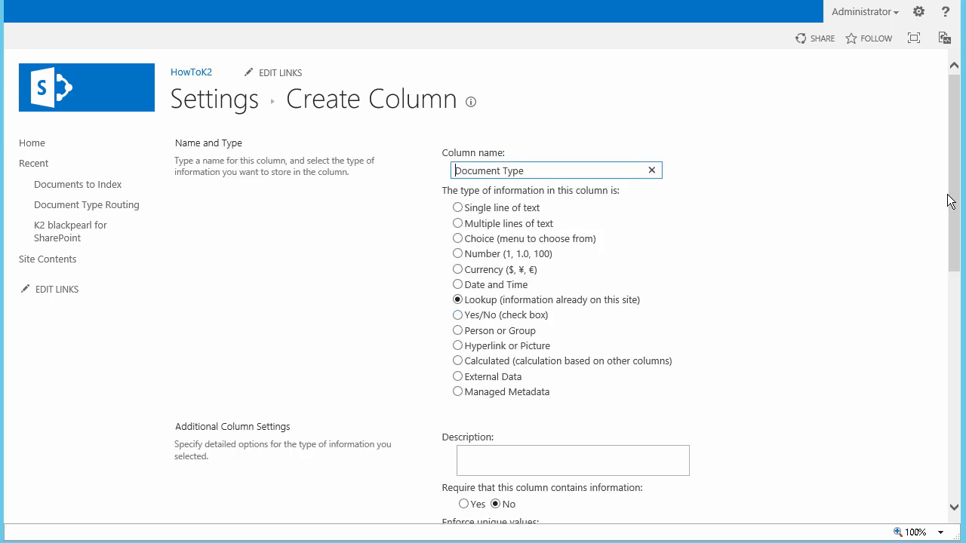
Step: Source the lookup from the Document Type column of the Document Type Routing list and save the new column
drag(952, 201, 956, 316)
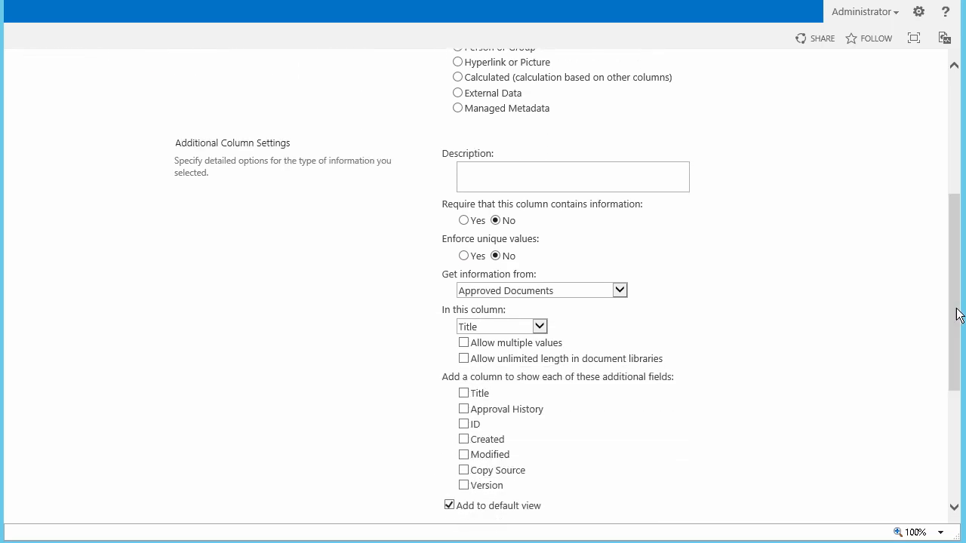
click(624, 292)
click(618, 300)
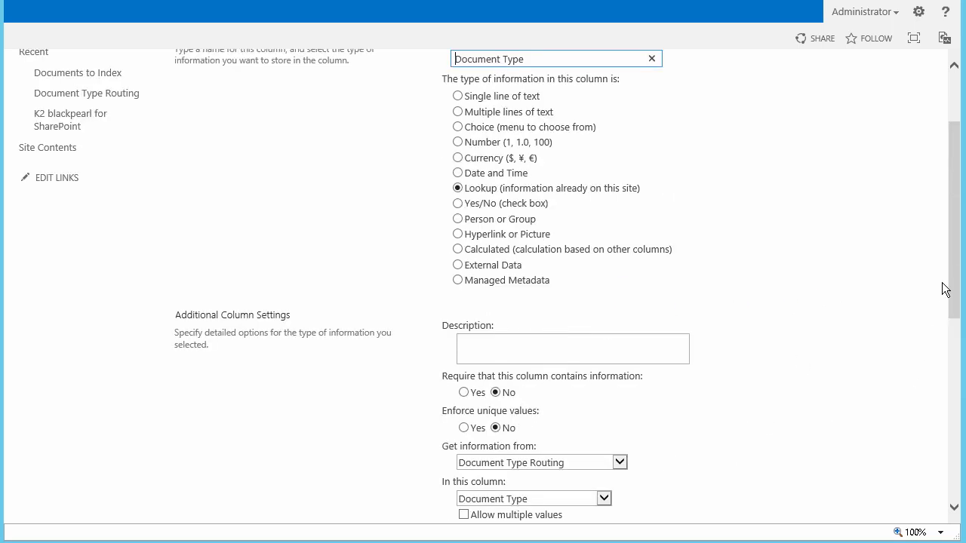
drag(955, 276, 948, 400)
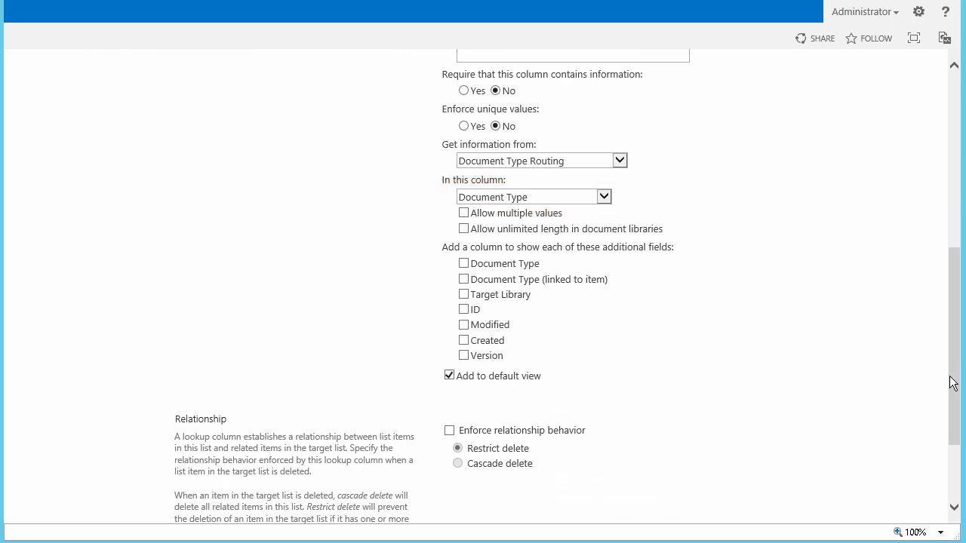
drag(953, 382, 935, 451)
click(848, 453)
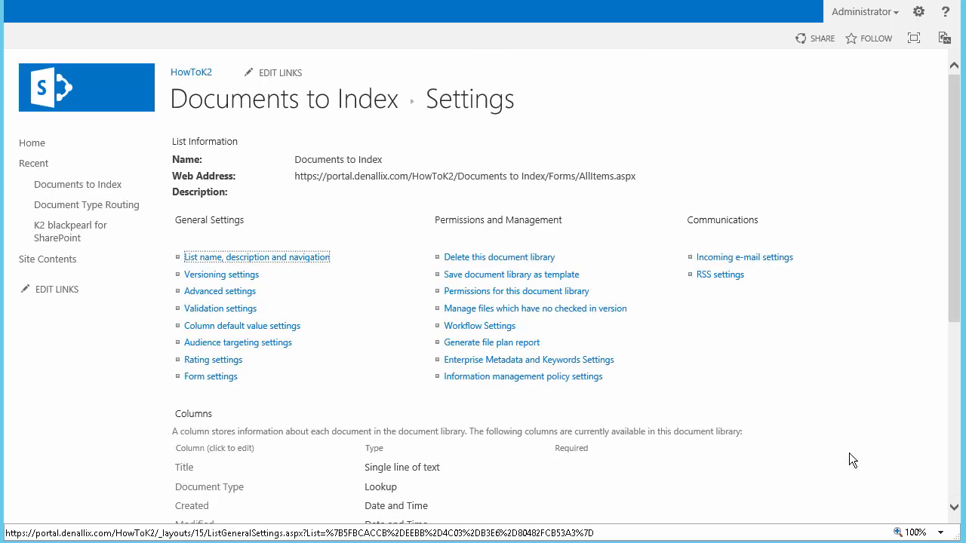
Step: Create a Comments column of type Multiple lines of text in the Documents to Index library
drag(952, 294, 952, 438)
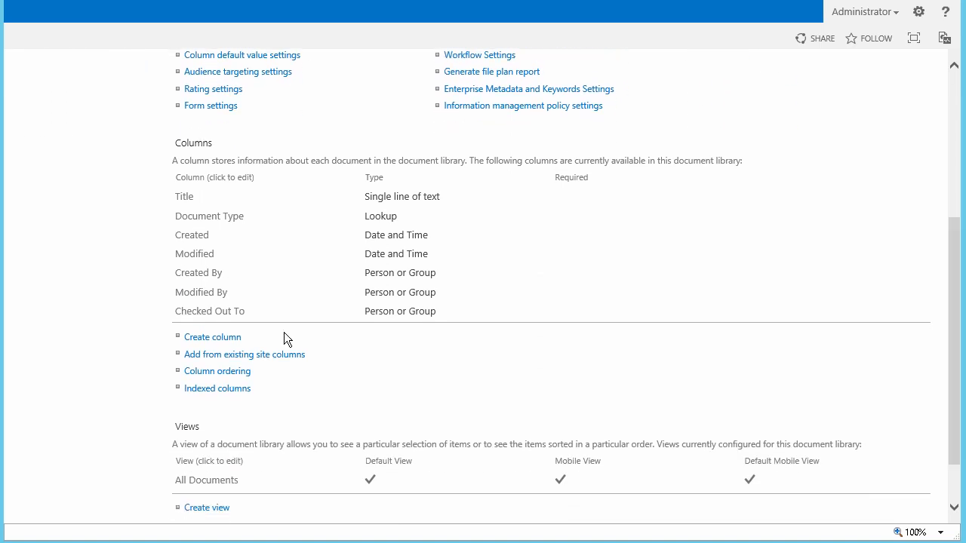
click(222, 338)
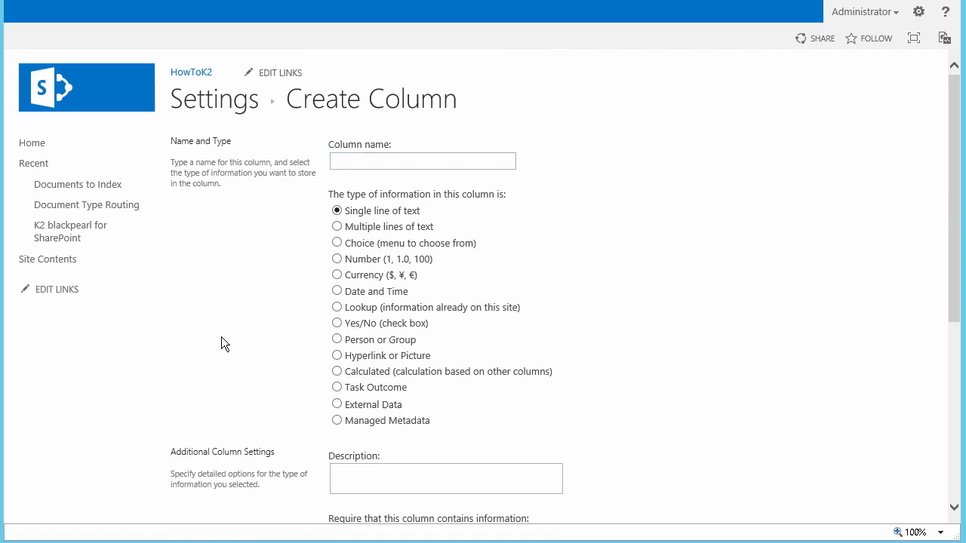
text(Comments)
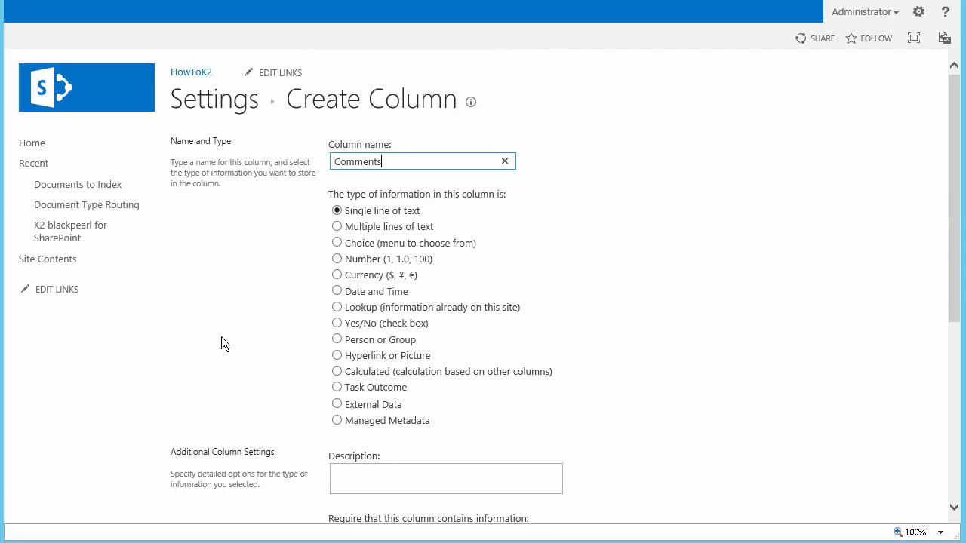
click(337, 227)
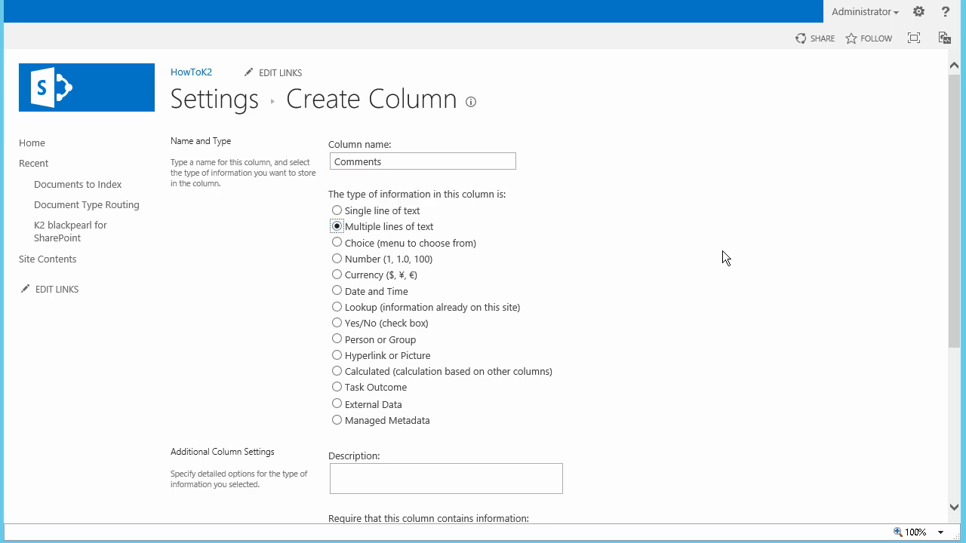
scroll(957, 226, down, 3)
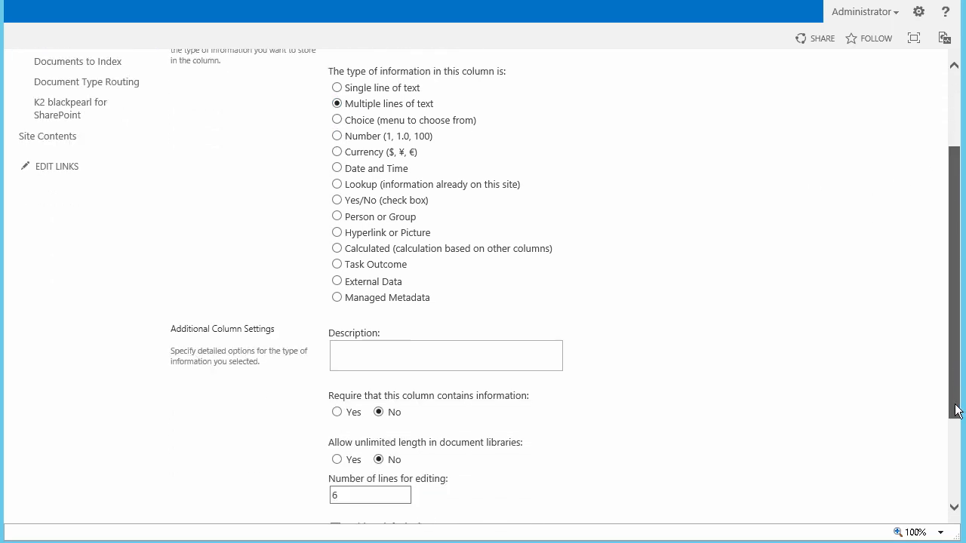
click(830, 442)
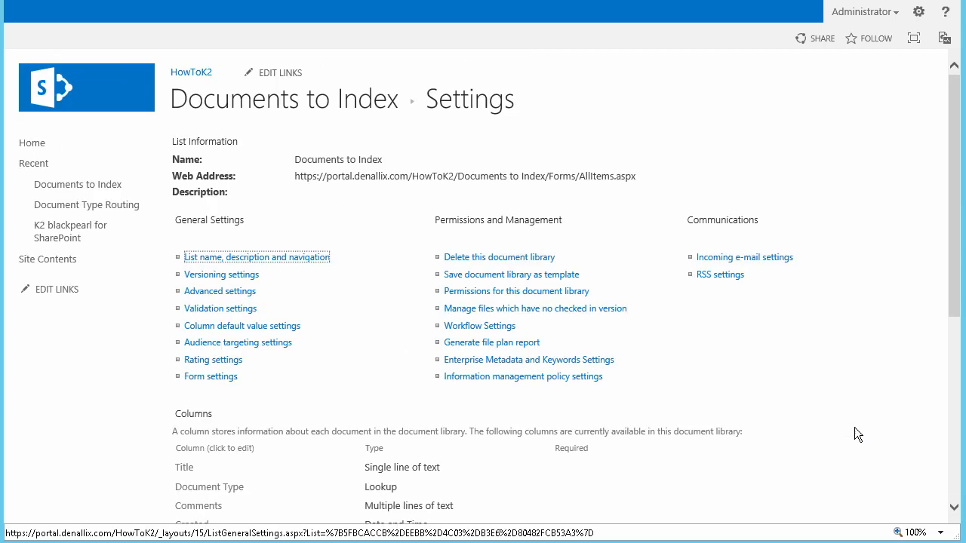
drag(957, 284, 957, 343)
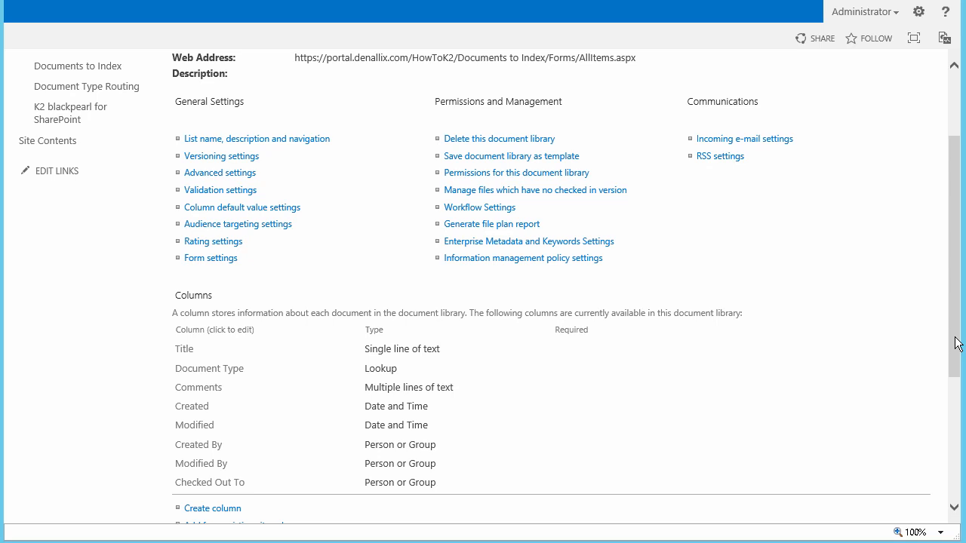
drag(956, 343, 957, 226)
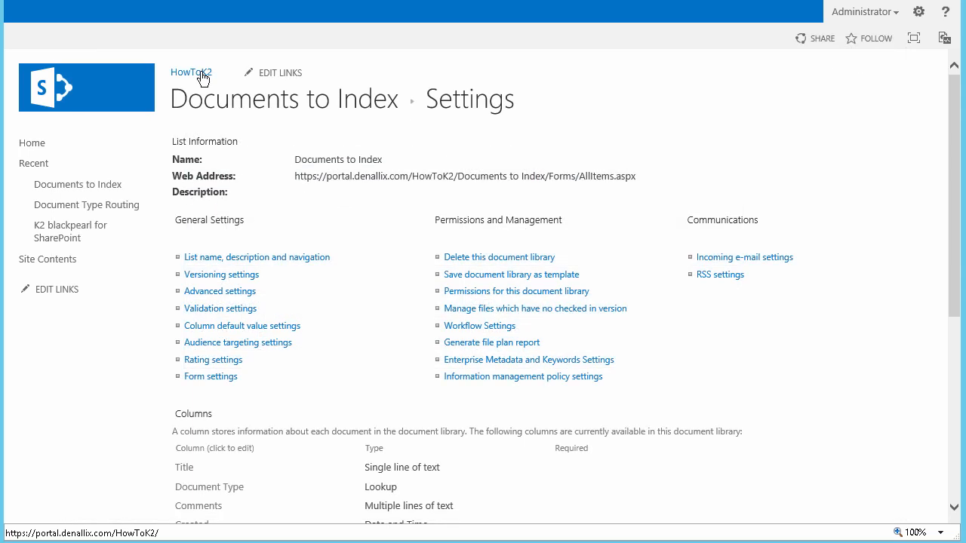
Step: Add a document library named HR to the HowToK2 site
click(202, 75)
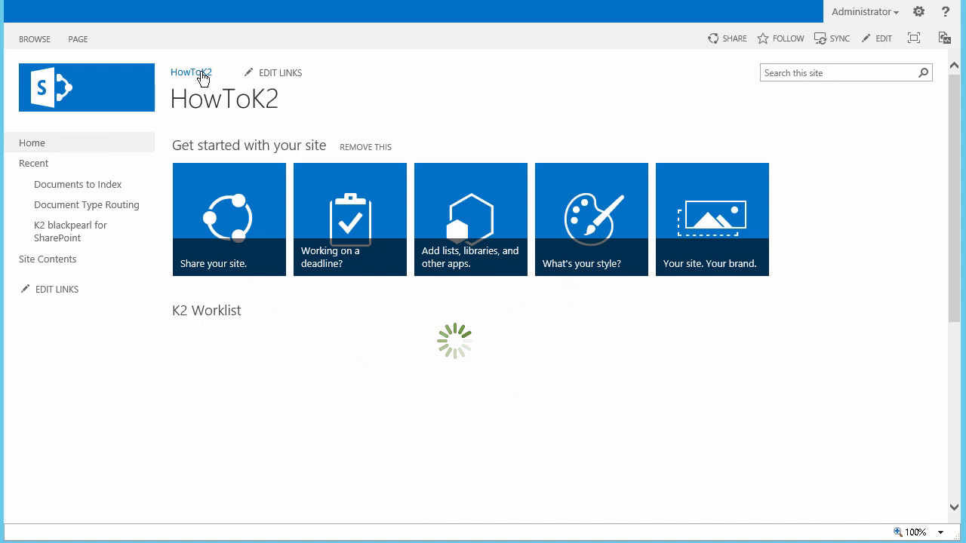
click(919, 14)
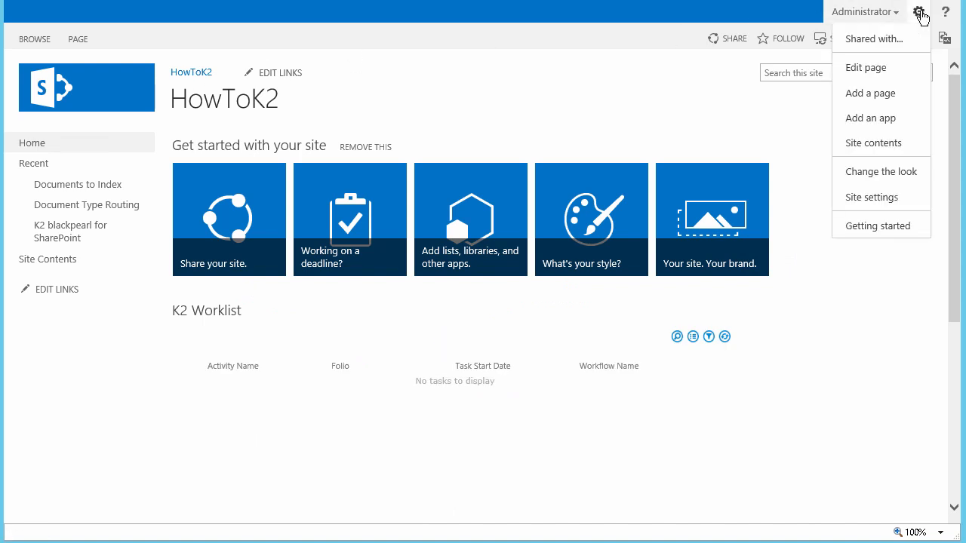
click(890, 119)
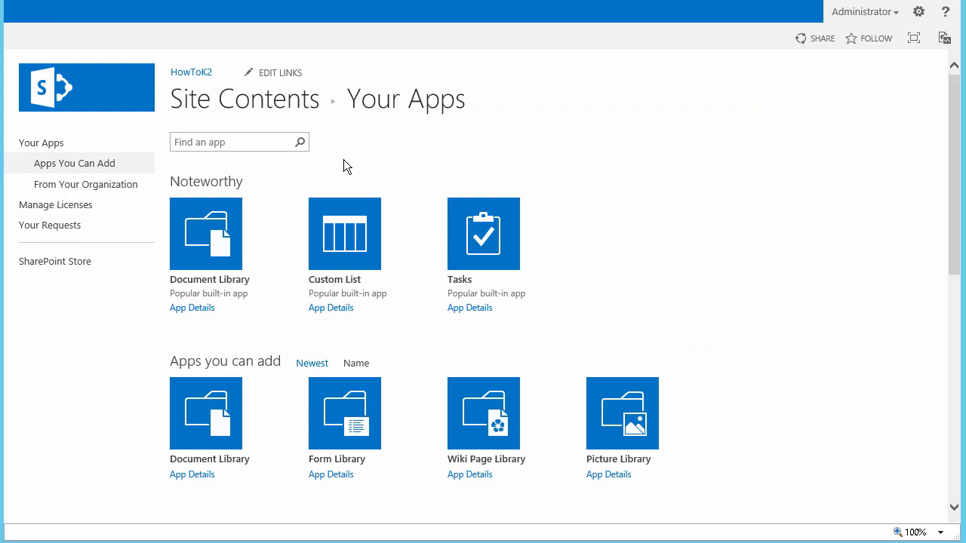
click(226, 227)
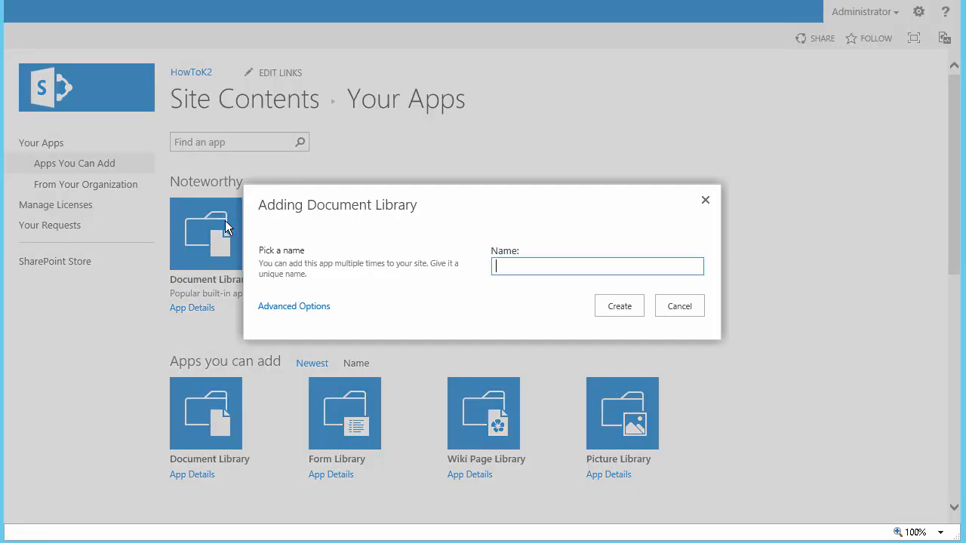
text(HR)
click(610, 314)
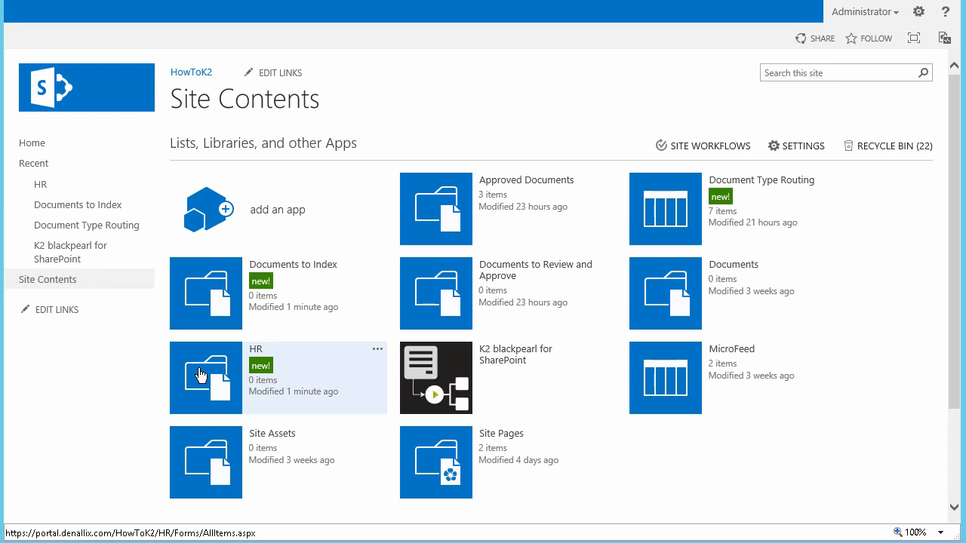
Step: In the HR library's settings, create a Comments column with the Multiple lines of text type
click(377, 356)
click(395, 316)
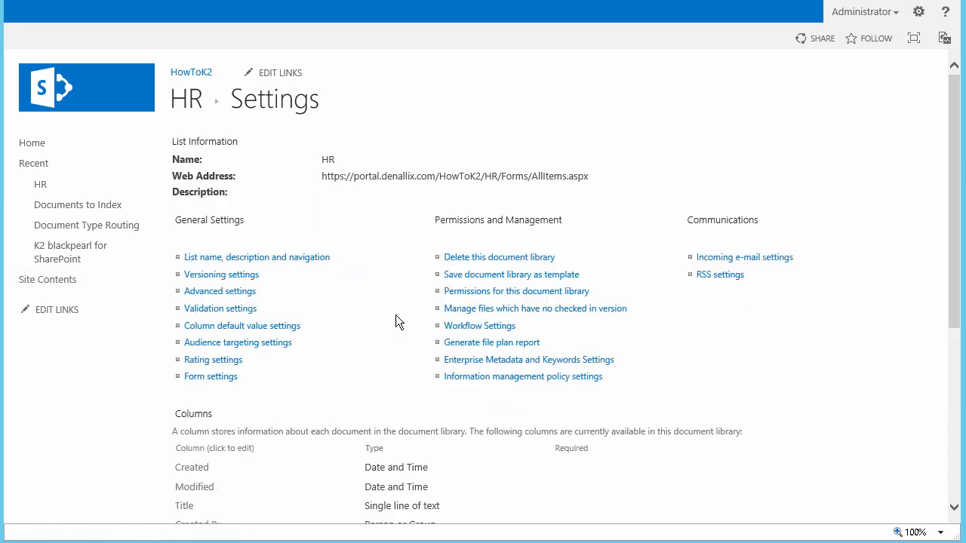
scroll(395, 315, down, 5)
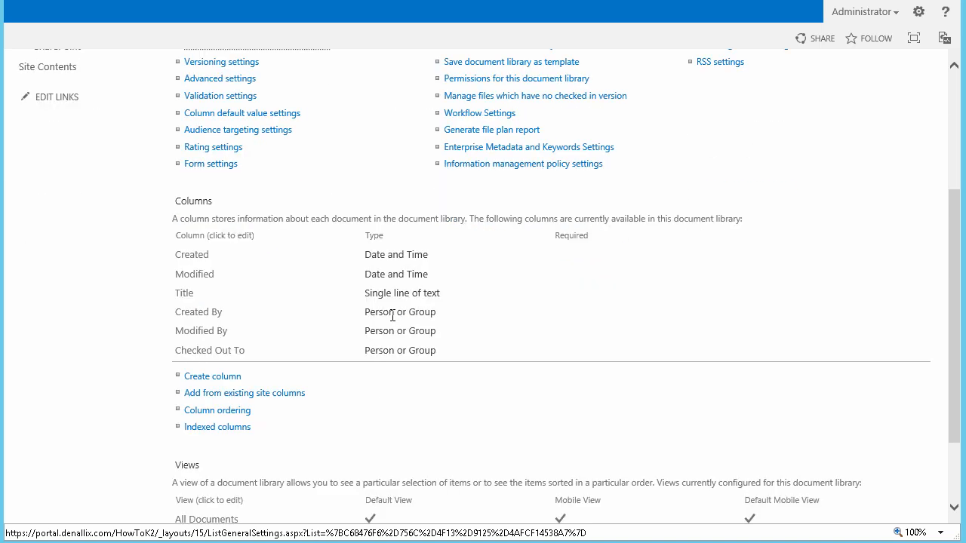
click(231, 375)
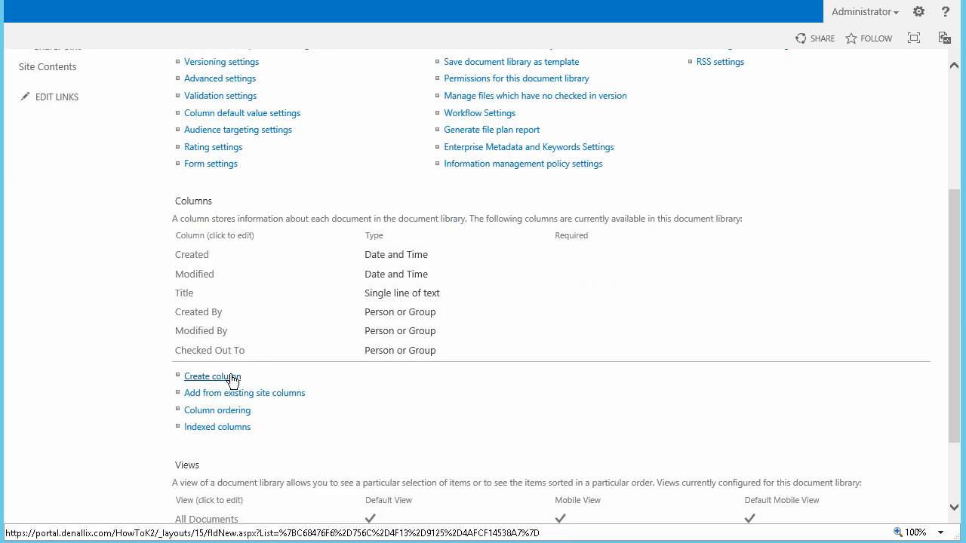
text(Comments)
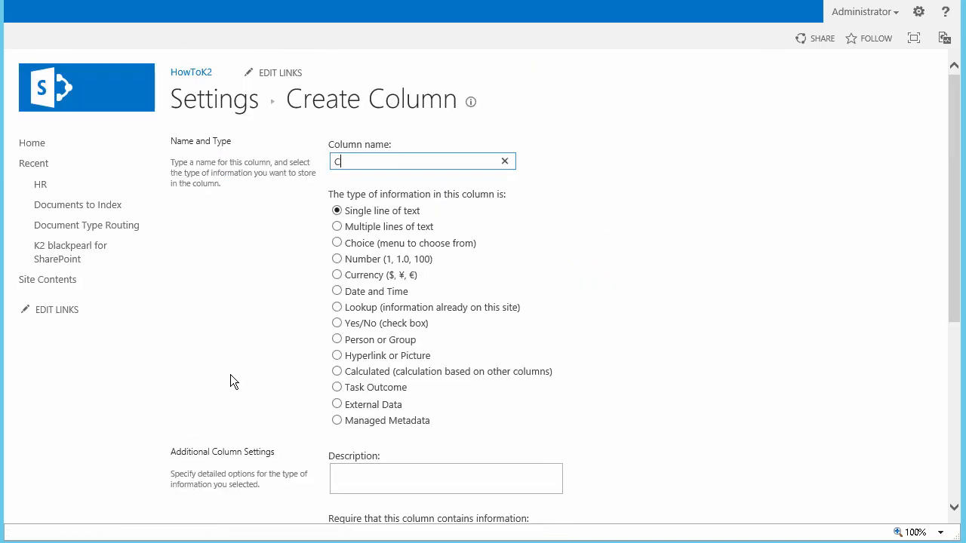
click(337, 226)
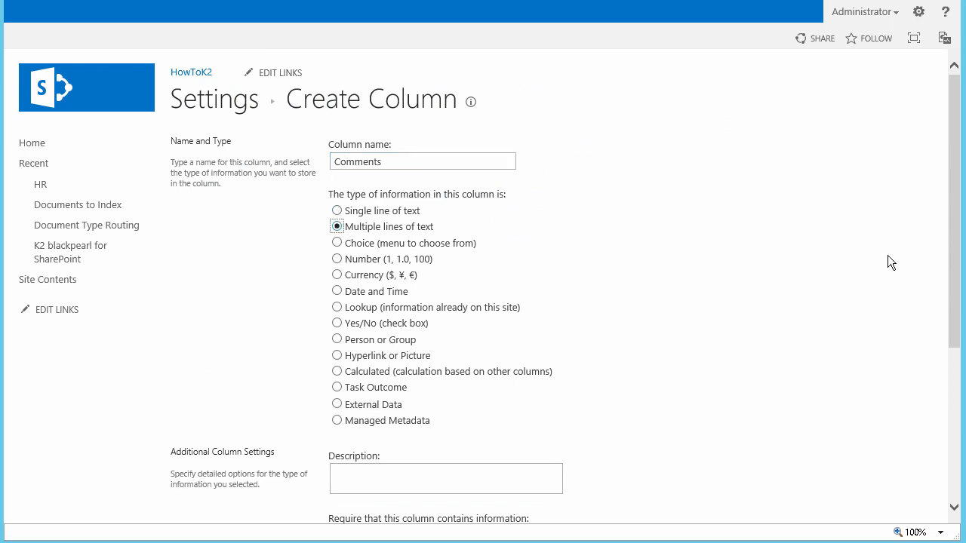
scroll(948, 385, down, 3)
scroll(948, 407, down, 1)
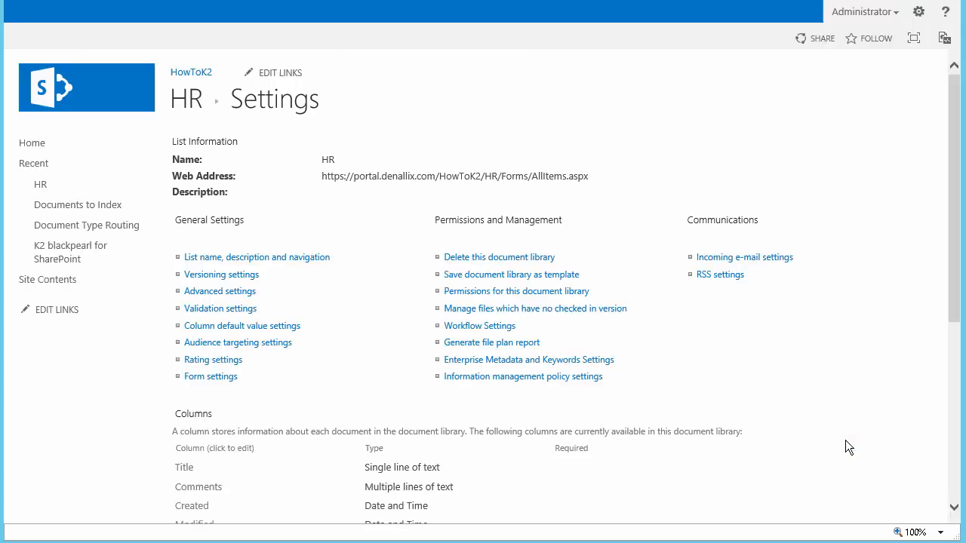
scroll(846, 441, down, 2)
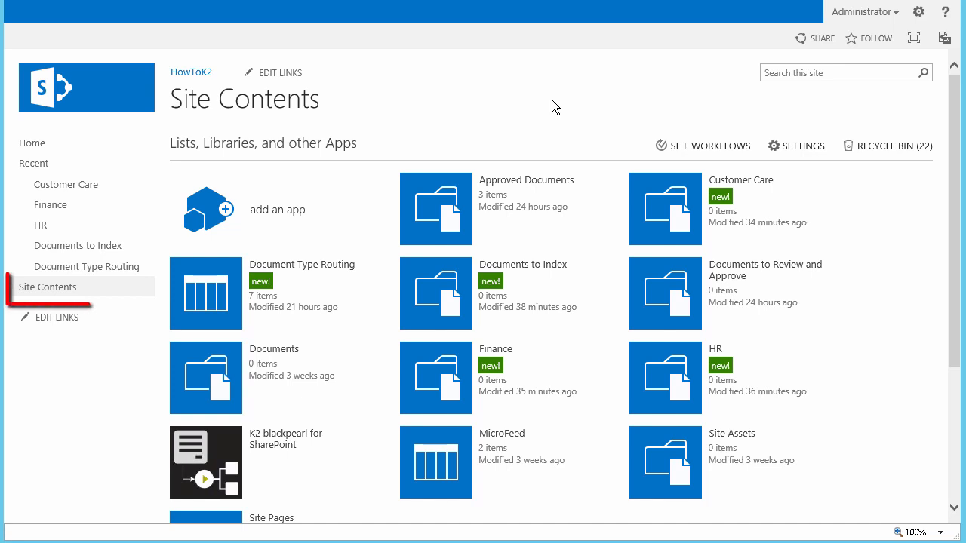
Step: In the K2 for SharePoint app, create SmartObjects for the Customer Care, Documents to Index, Finance and HR libraries, scoped to this site and all its subsites
click(218, 470)
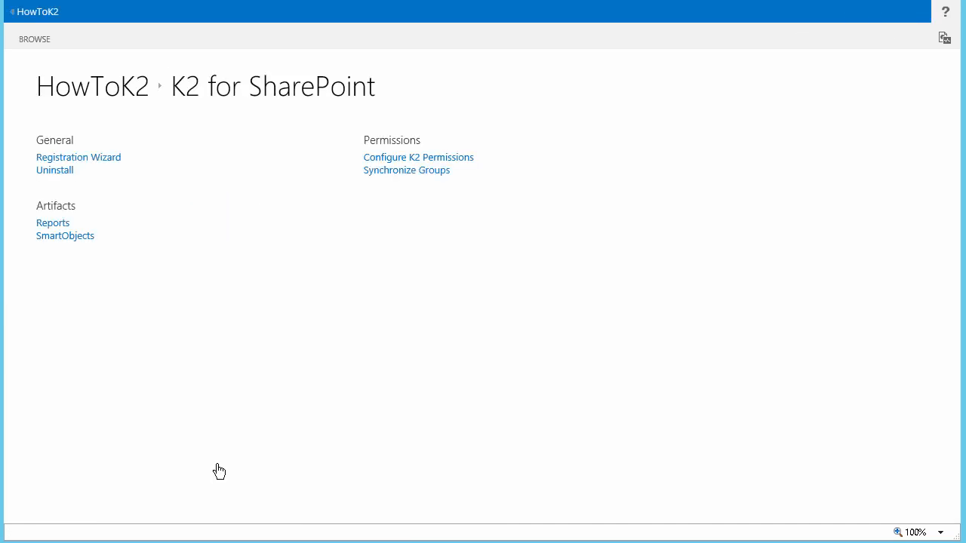
click(88, 245)
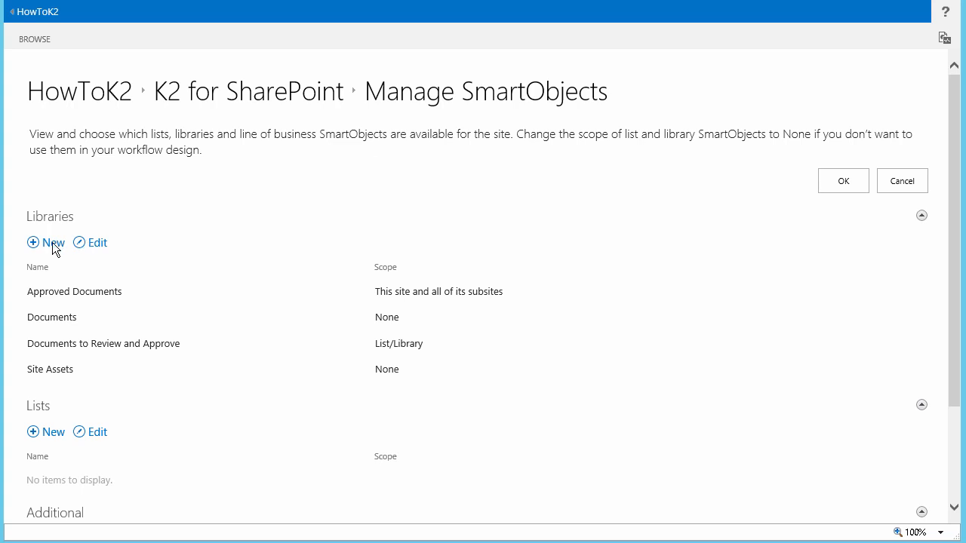
click(53, 243)
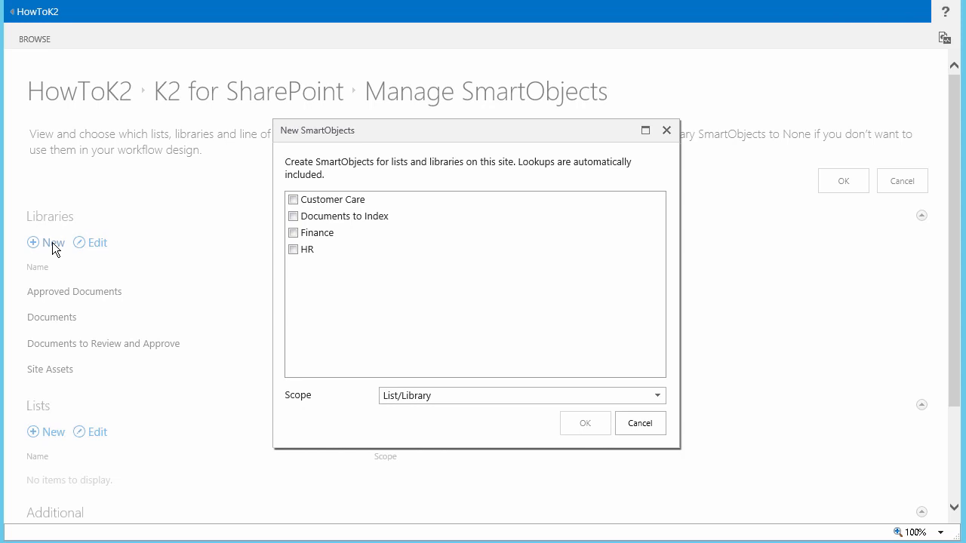
click(293, 200)
click(293, 216)
click(293, 233)
click(293, 249)
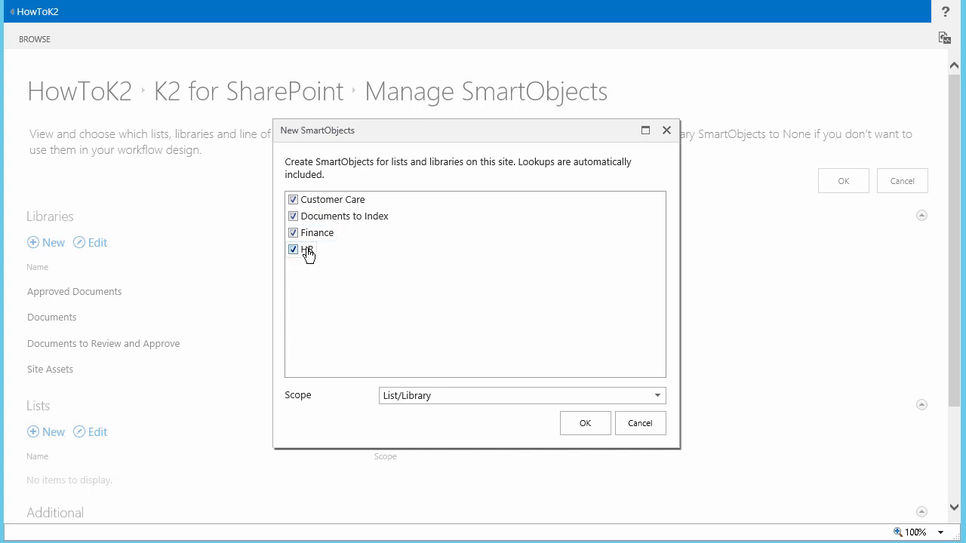
click(422, 396)
click(442, 347)
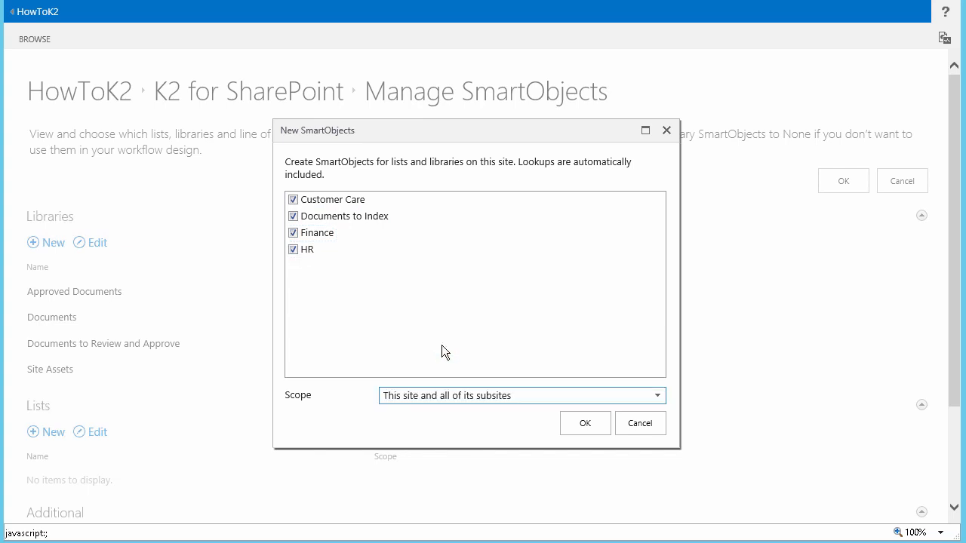
click(573, 425)
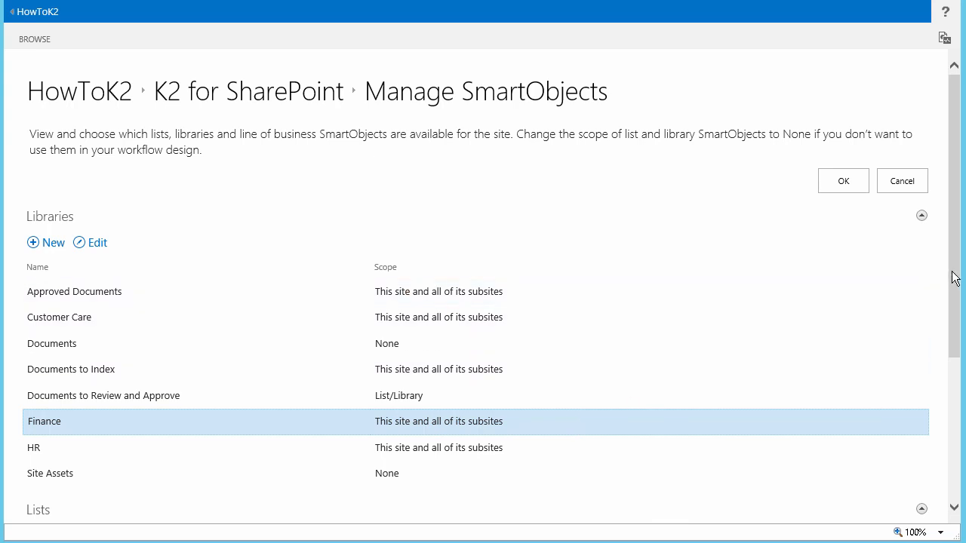
Step: Create a SmartObject for the Document Type Routing list, scoped to this site and all of its subsites, and save the SmartObject settings
scroll(955, 278, down, 3)
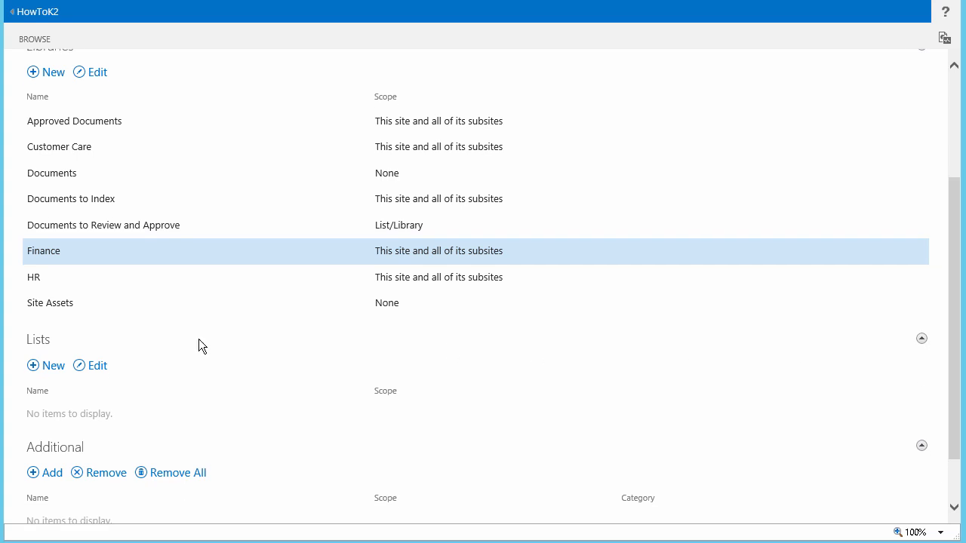
click(51, 369)
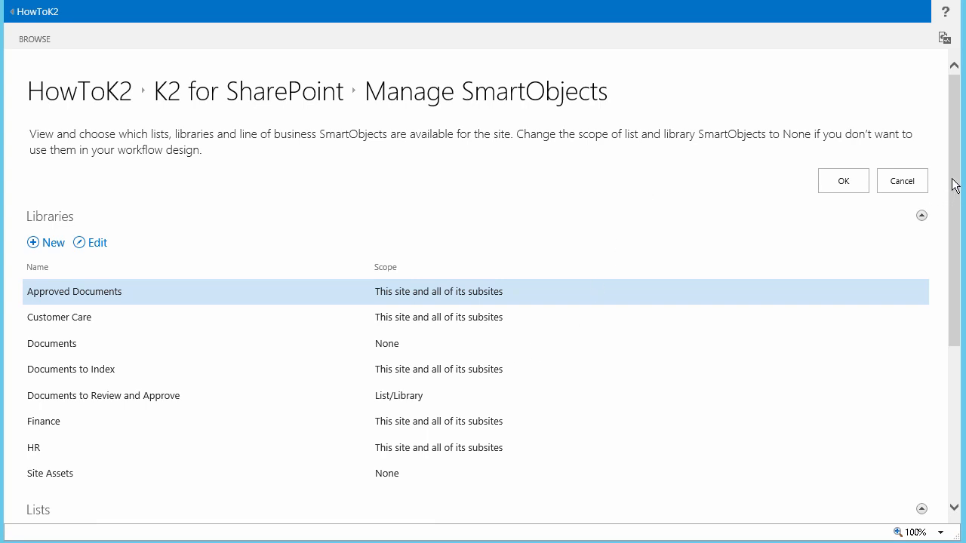
scroll(950, 188, down, 2)
scroll(957, 257, down, 1)
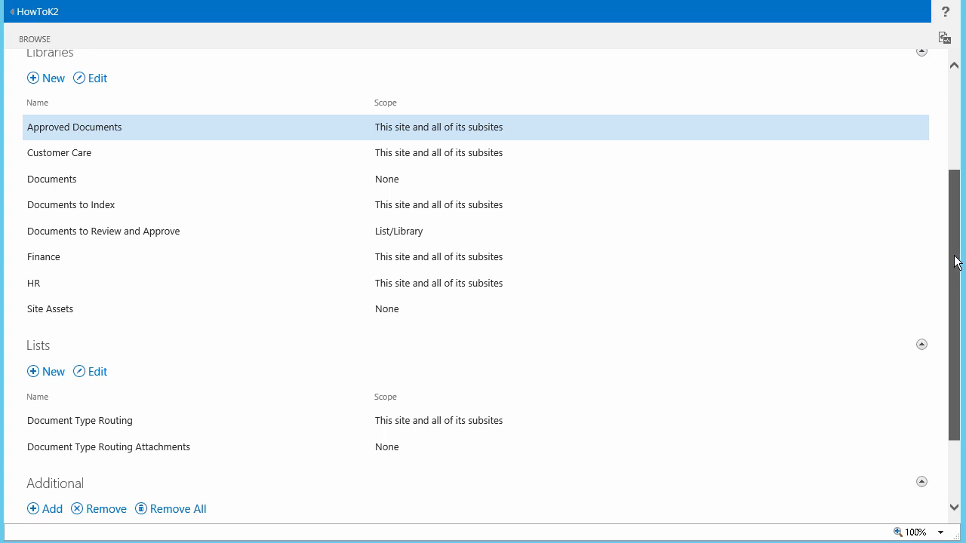
scroll(955, 263, up, 3)
click(856, 181)
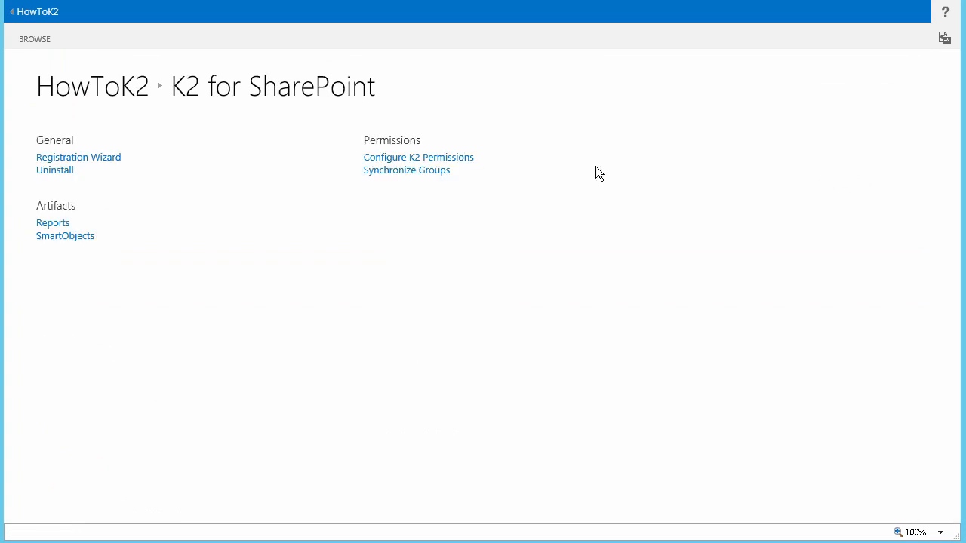
Step: Start a K2 application on the Documents to Index library and include SmartForms as its New, Edit and Display forms
click(118, 92)
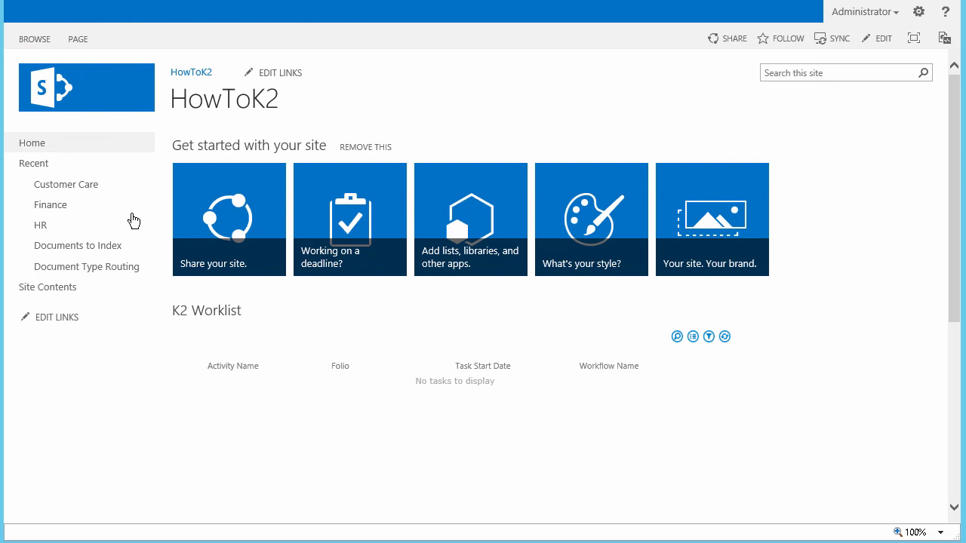
click(104, 251)
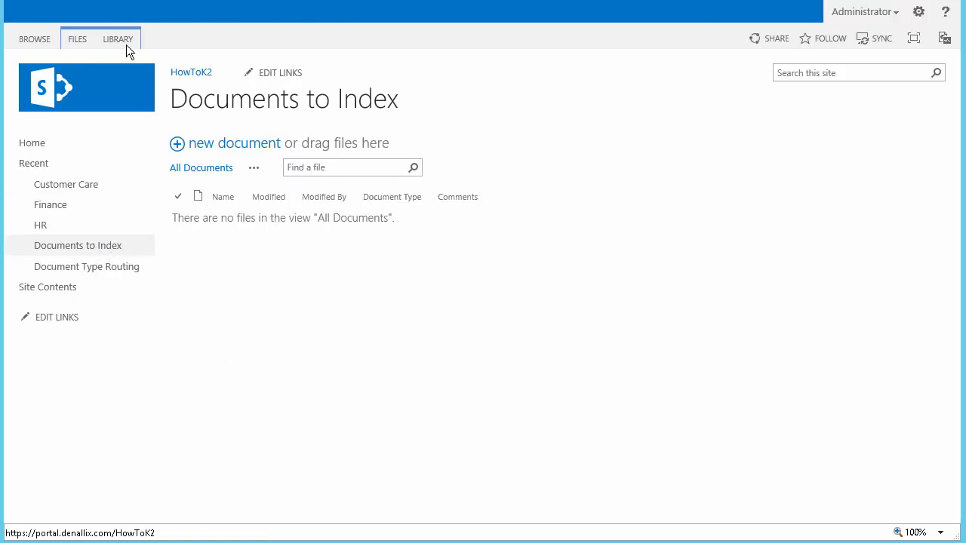
click(126, 43)
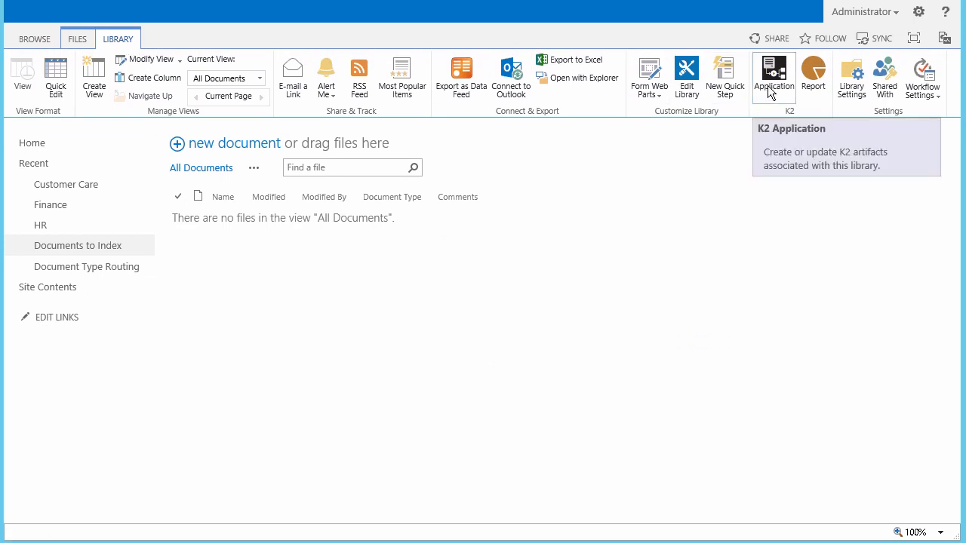
click(770, 90)
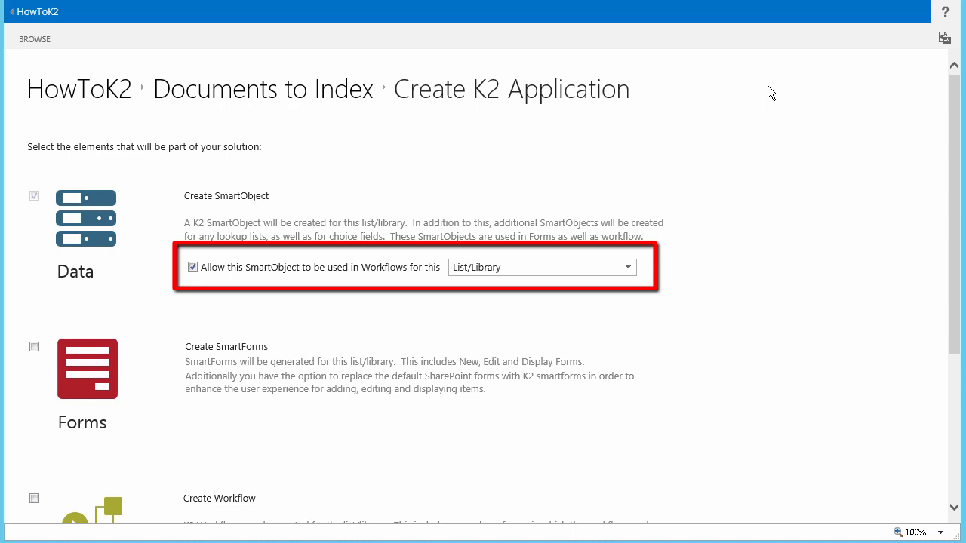
drag(952, 155, 945, 261)
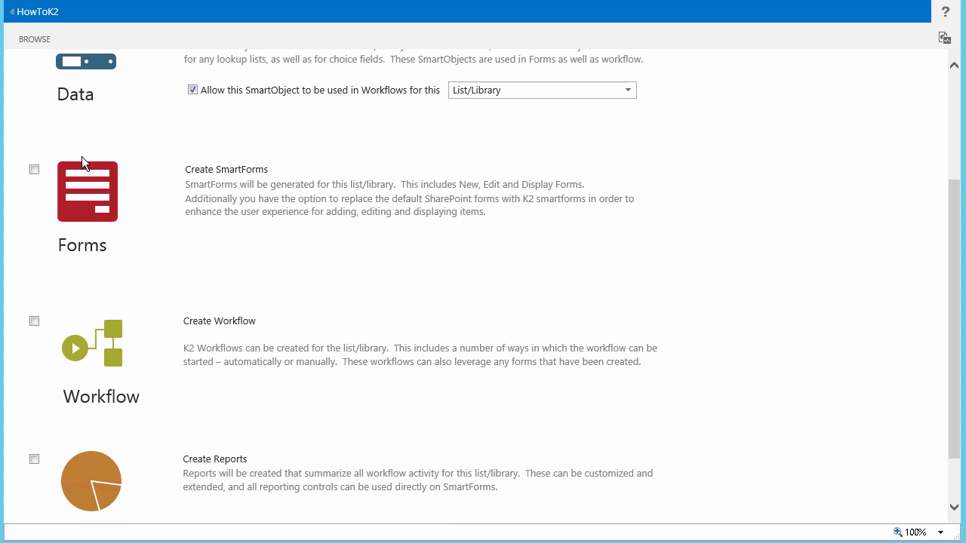
click(34, 171)
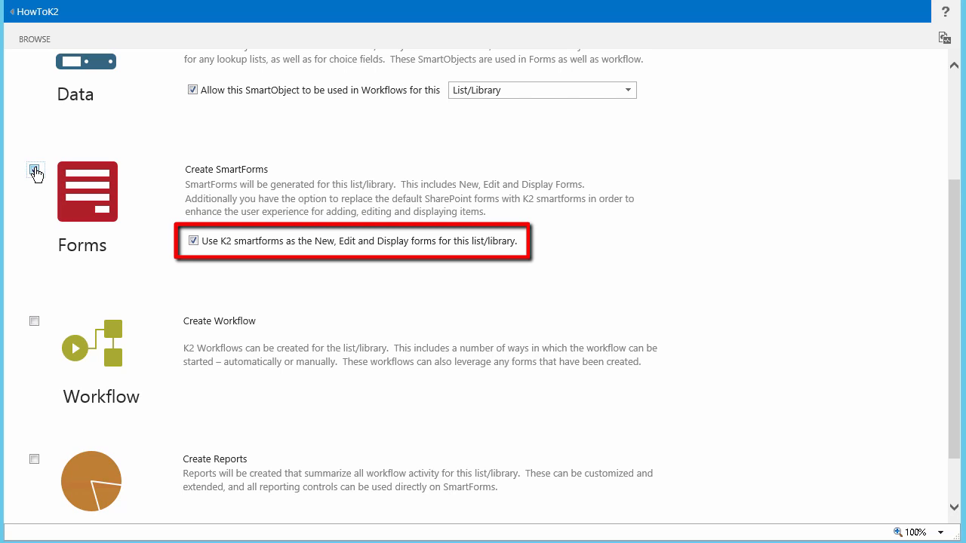
Step: Include a workflow named Document Indexing Workflow in the application, started by the event An item was added
click(34, 322)
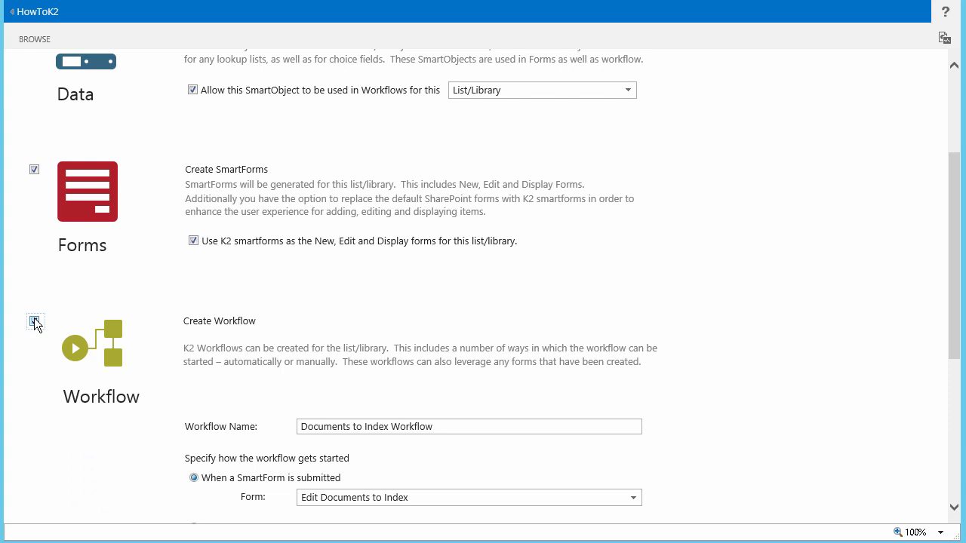
drag(951, 233, 952, 340)
drag(454, 181, 236, 187)
text(Document Indexing Workflow)
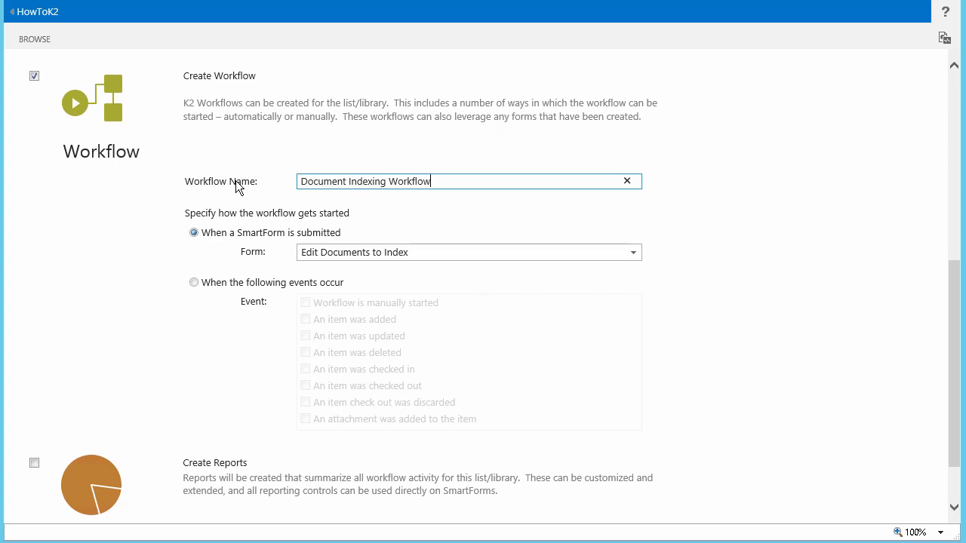
click(194, 282)
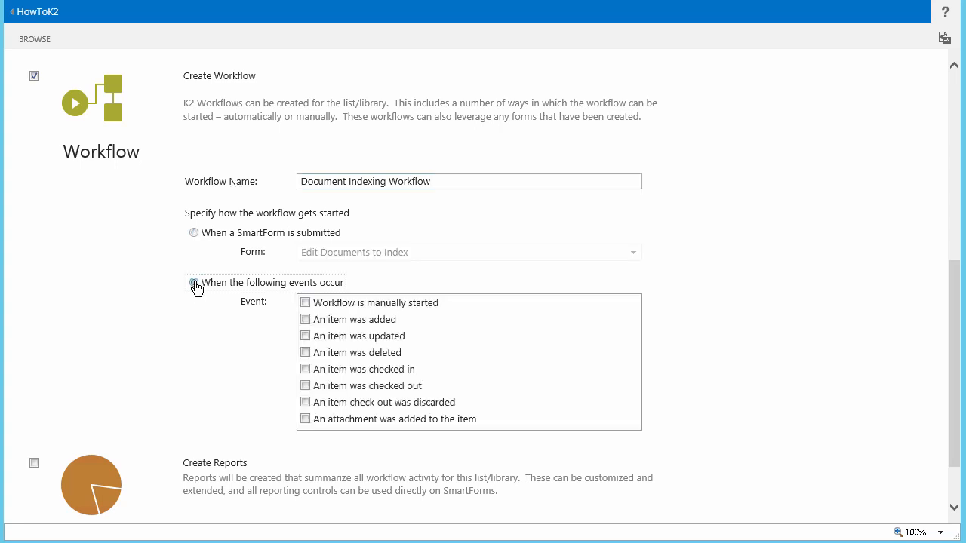
click(304, 320)
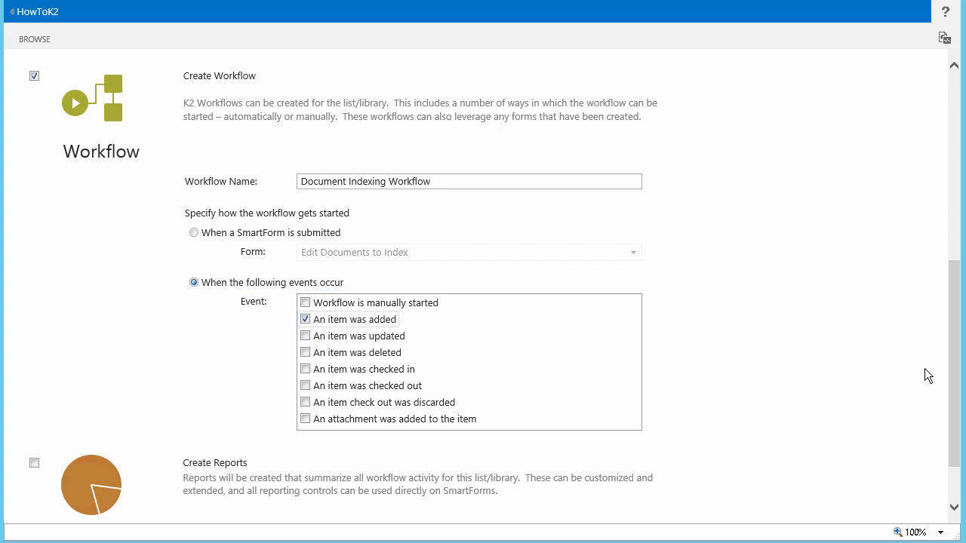
Step: Include reports in the K2 application and create it with the chosen elements
scroll(956, 436, down, 2)
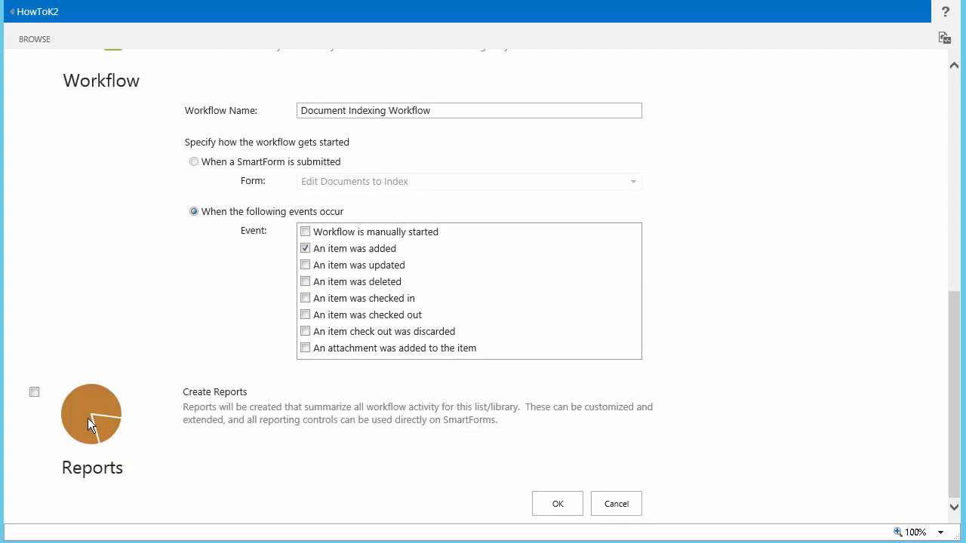
click(35, 392)
click(544, 508)
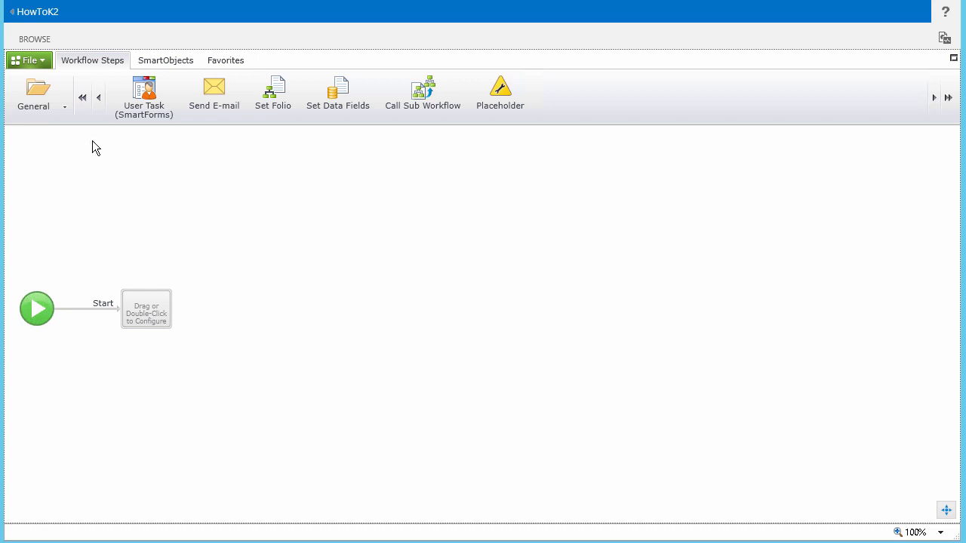
Step: Add a SmartForms User Task as the workflow's first step and name it Index Document
click(63, 97)
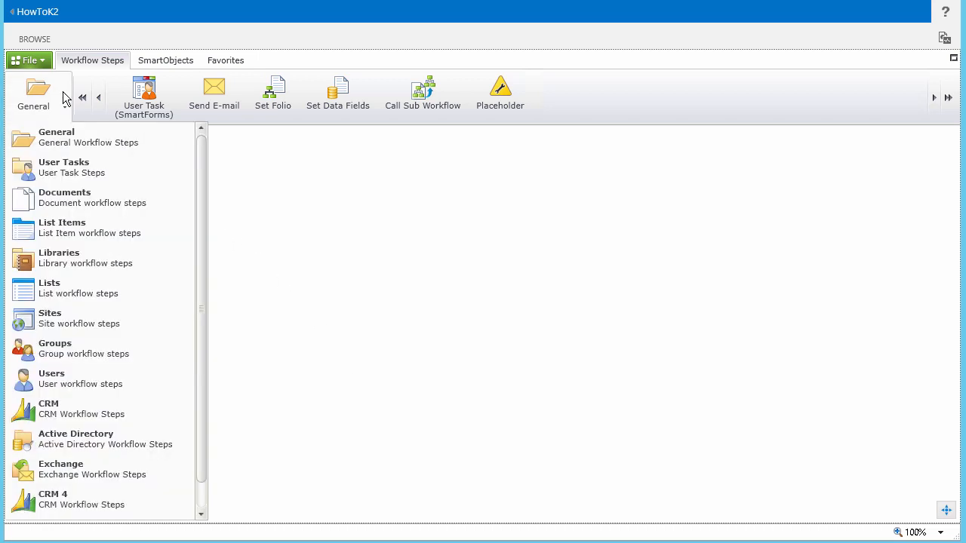
click(63, 97)
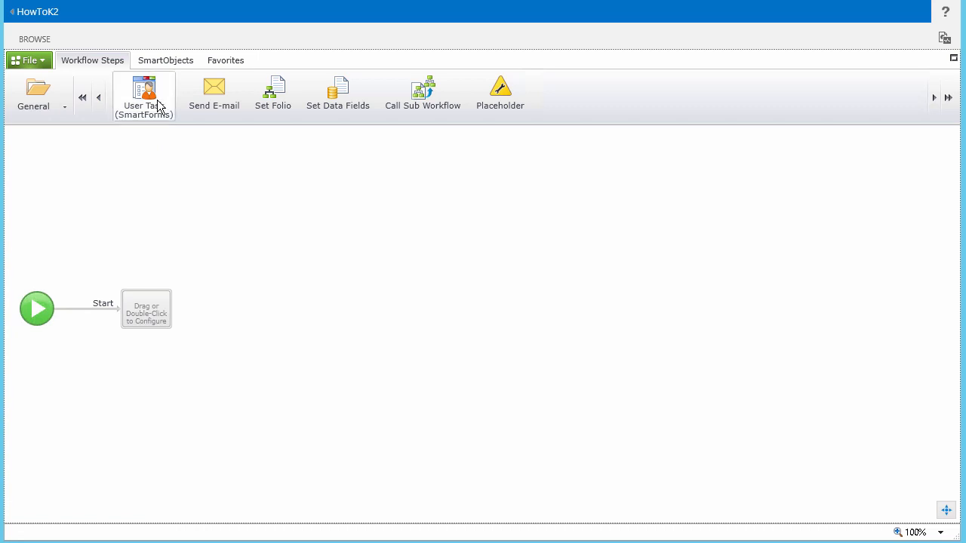
drag(152, 114, 146, 307)
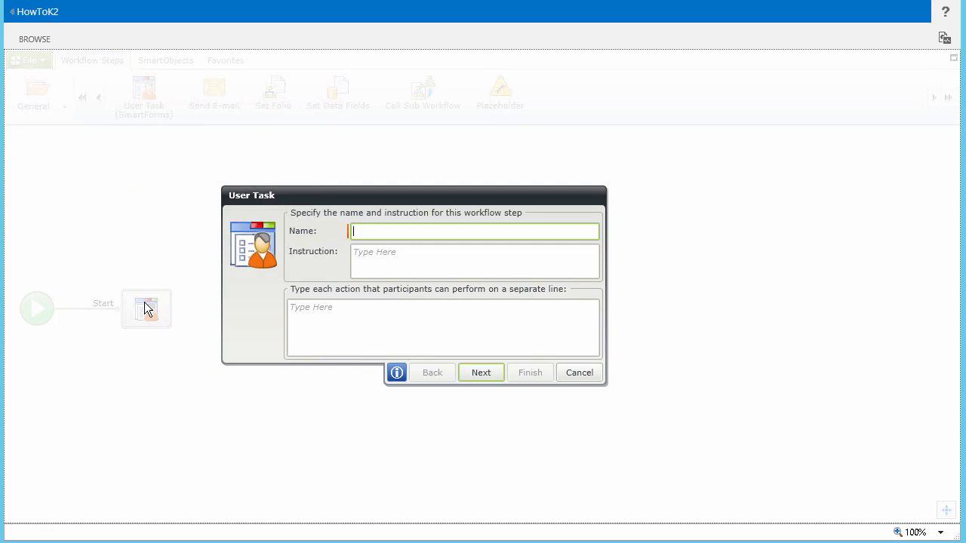
text(Index Document)
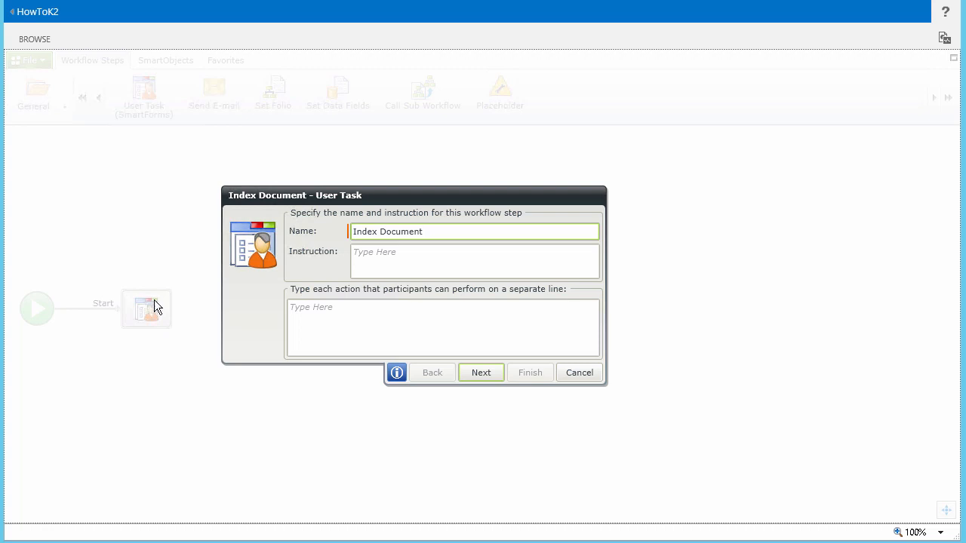
Step: Set the task's instruction "Please review the attached document, allocate it to a Document Type, save the changes and then complete the task" and action "Indexing Completed"
click(362, 256)
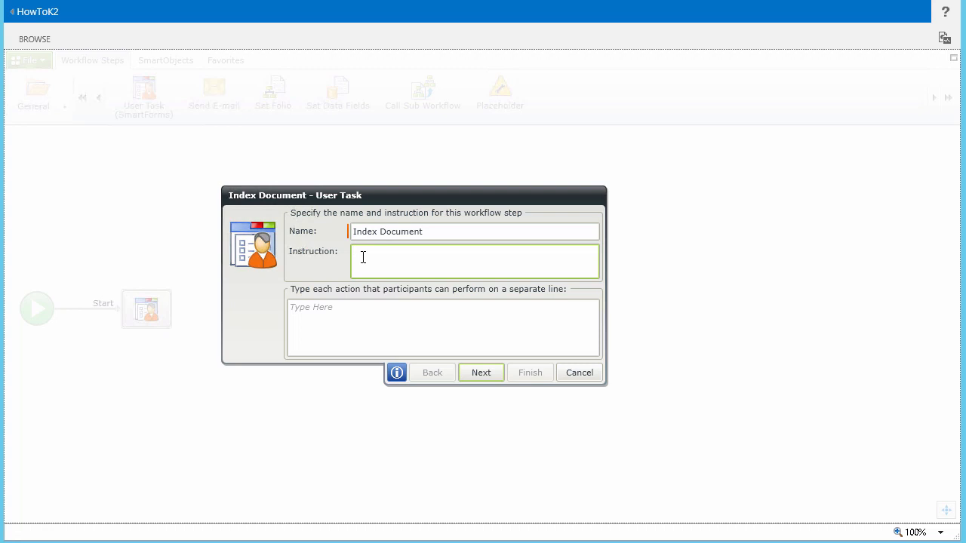
text(Please review the attached document, allocate it to a Document Type, save the changes and then complete the task)
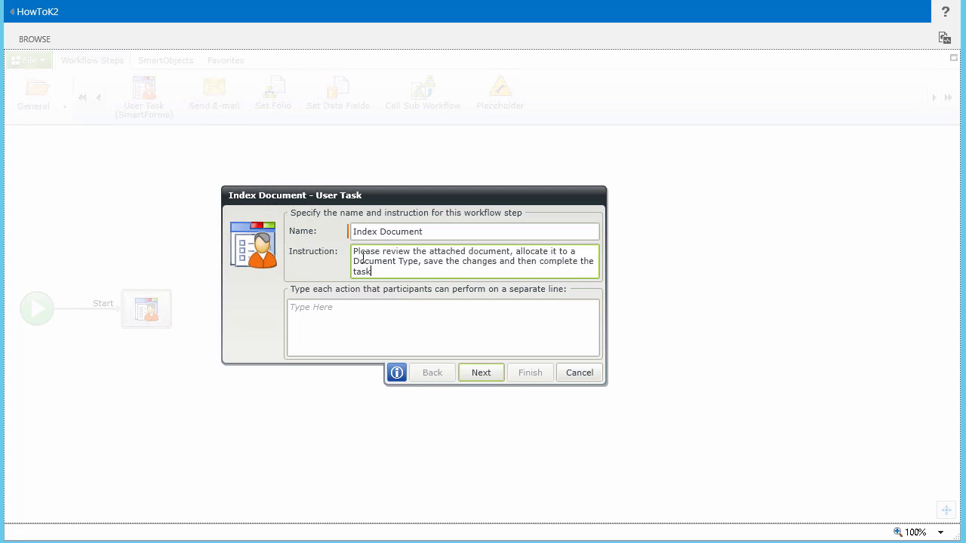
click(366, 317)
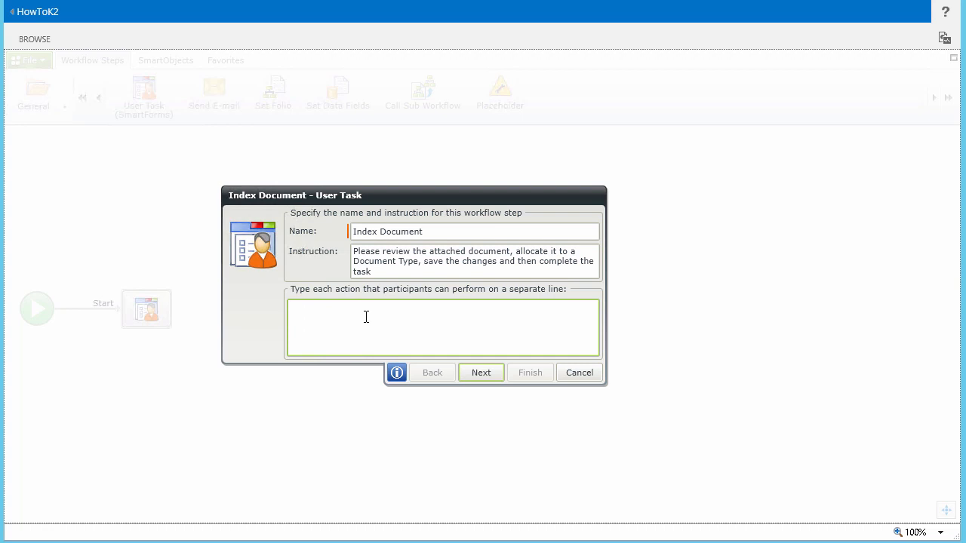
text(Indexing Completed)
click(481, 372)
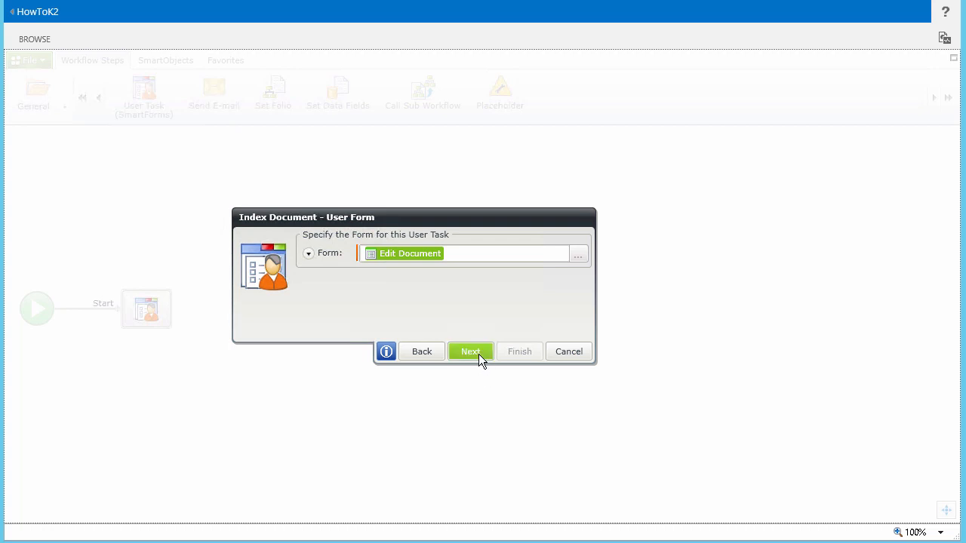
click(478, 354)
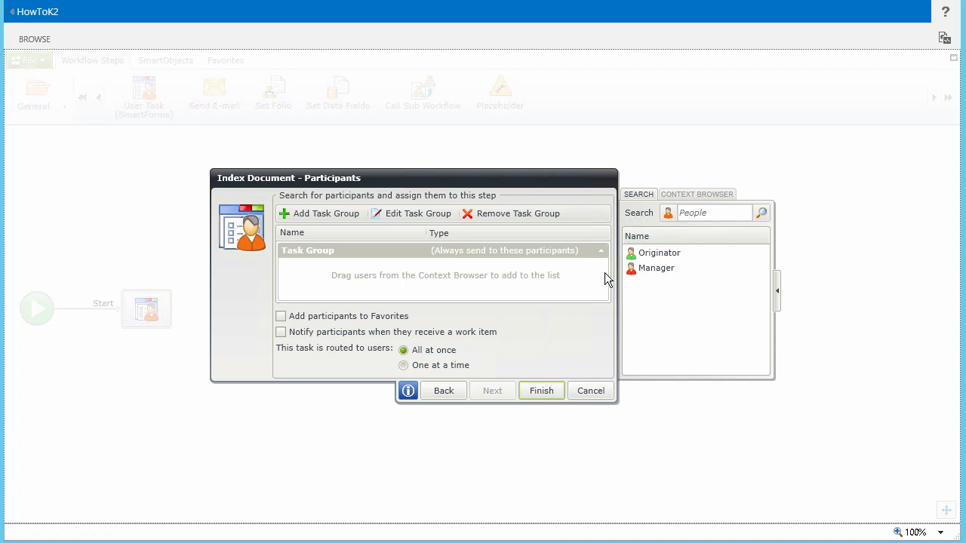
Step: Search the groups for Document Indexers, assign Portal\Document Indexers as the task's participants and finish the Index Document task
click(669, 214)
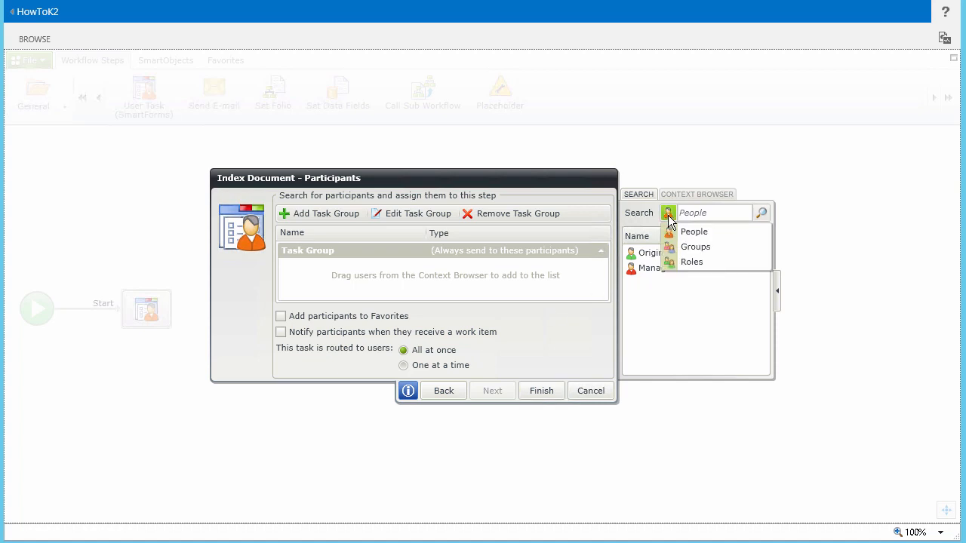
click(694, 249)
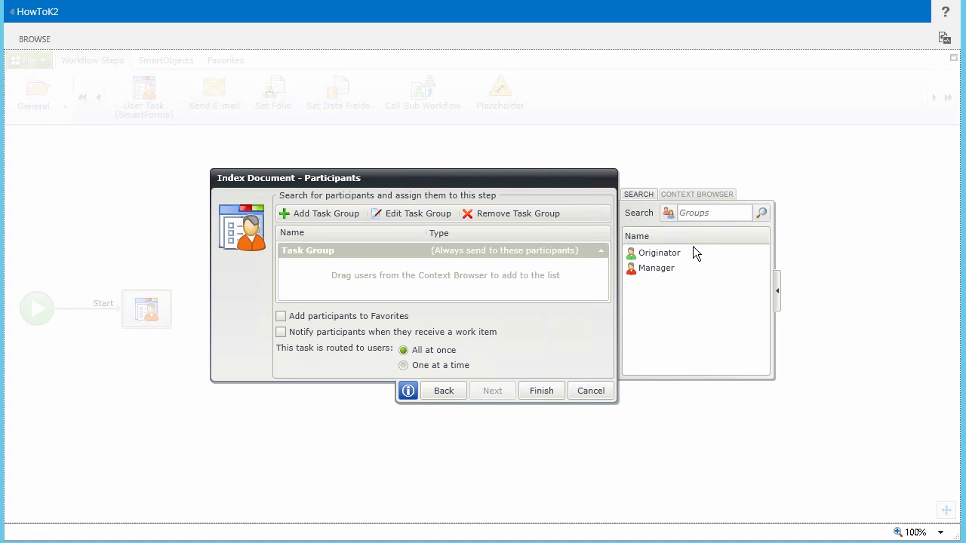
click(707, 215)
text(Document Indexers)
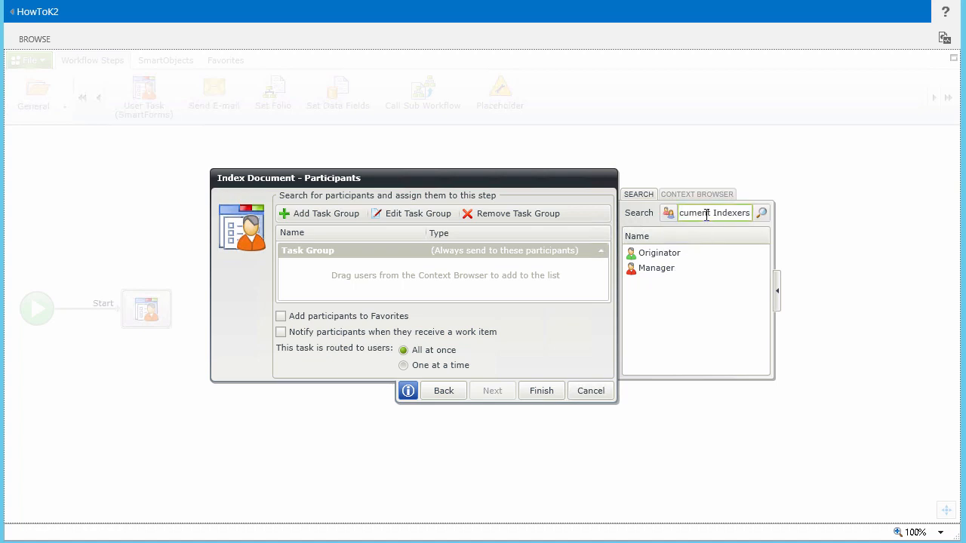
click(762, 213)
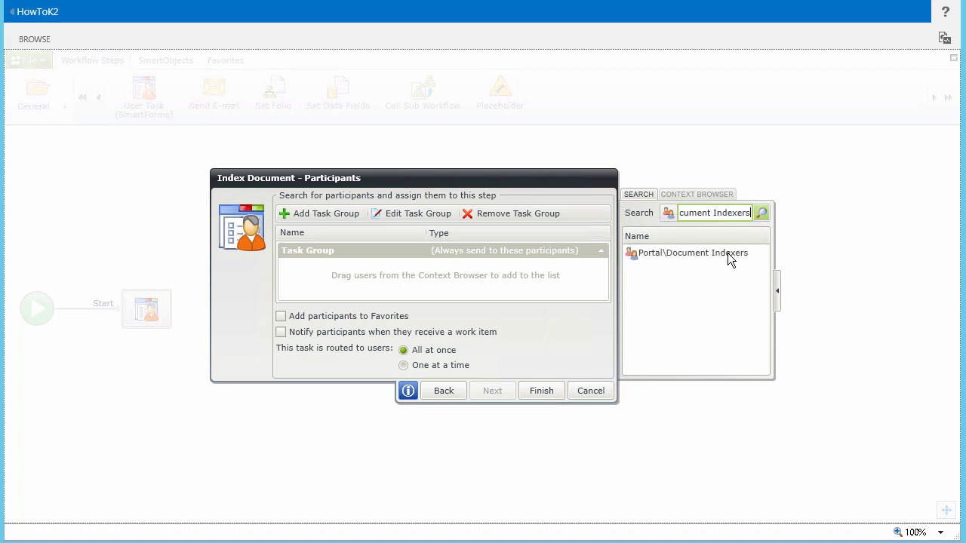
drag(728, 253, 477, 276)
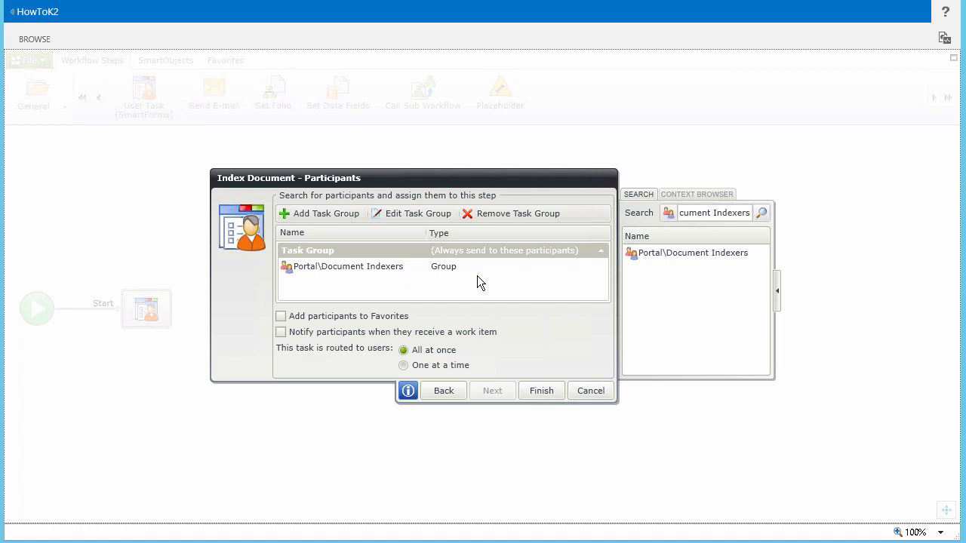
click(542, 390)
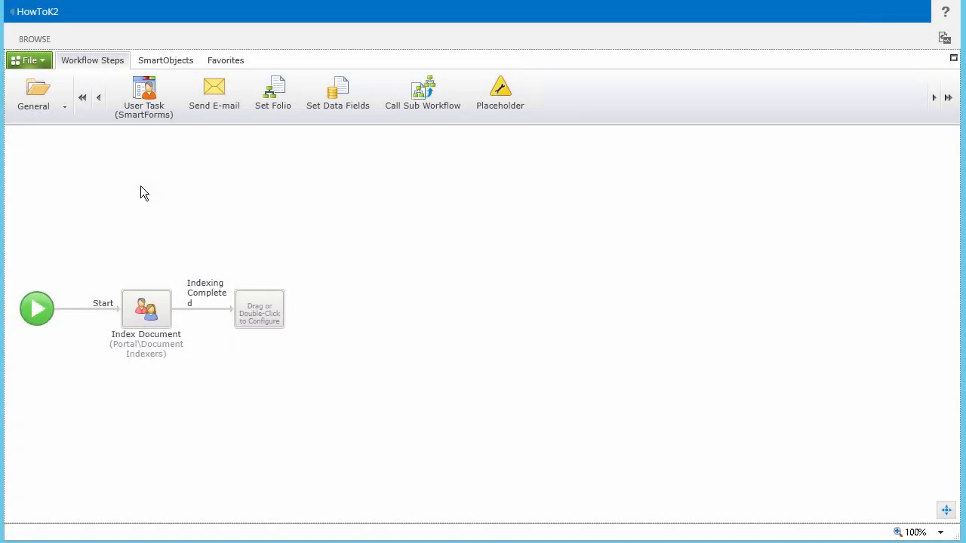
Step: Add an Update Document Properties step after the Indexing Completed action, using the referenced Documents to Index document
click(55, 112)
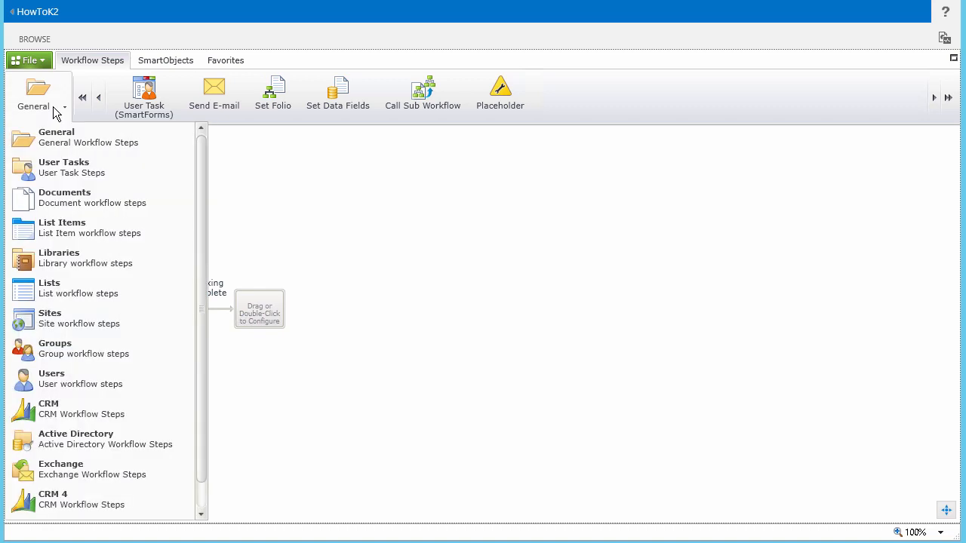
click(108, 202)
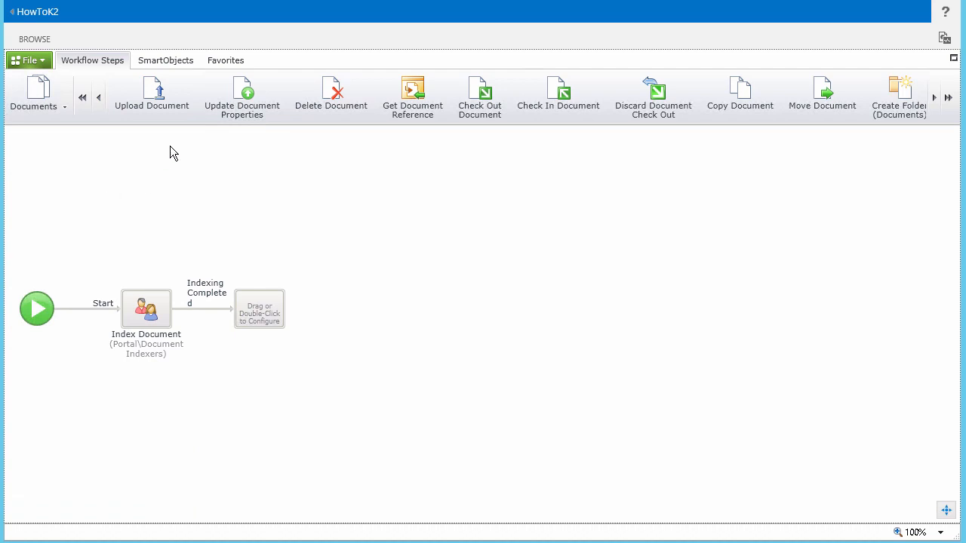
drag(242, 105, 263, 304)
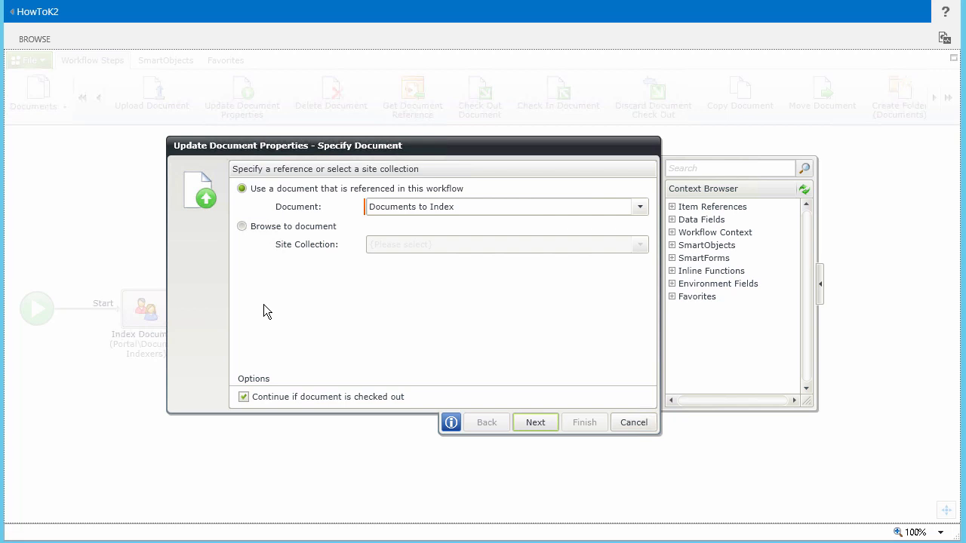
click(534, 423)
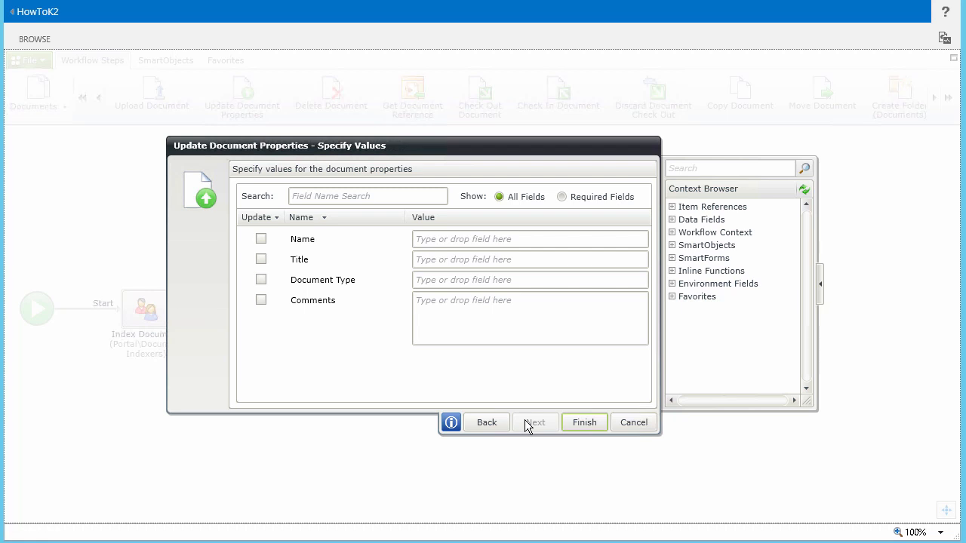
Step: Set the document's Name property to the workflow ID, an underscore and the Documents to Index Name, and finish the step configuration
click(672, 232)
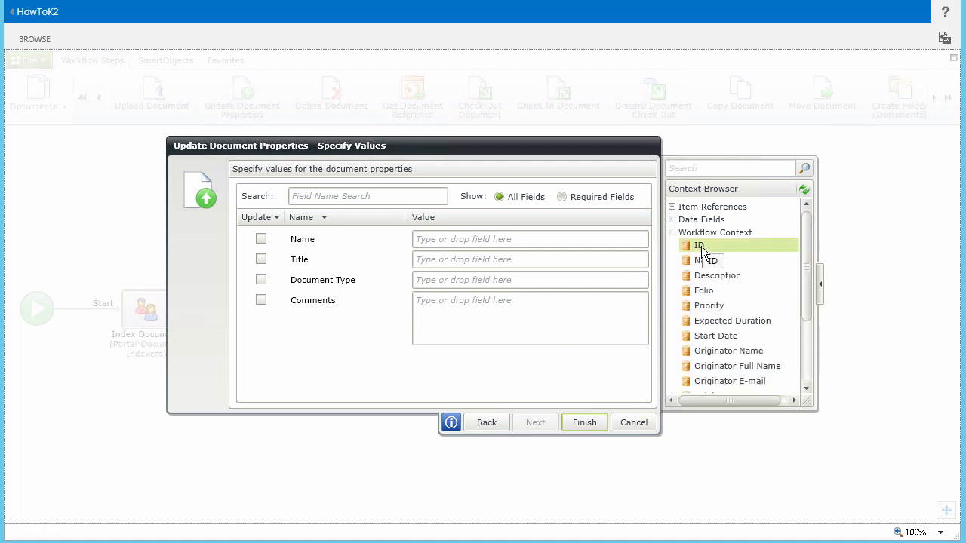
drag(701, 246, 507, 237)
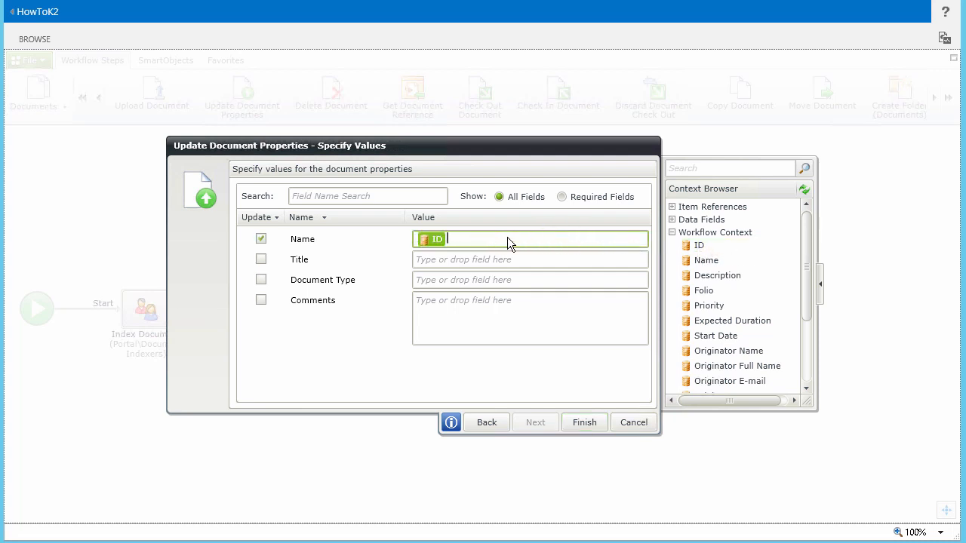
text(_)
click(672, 206)
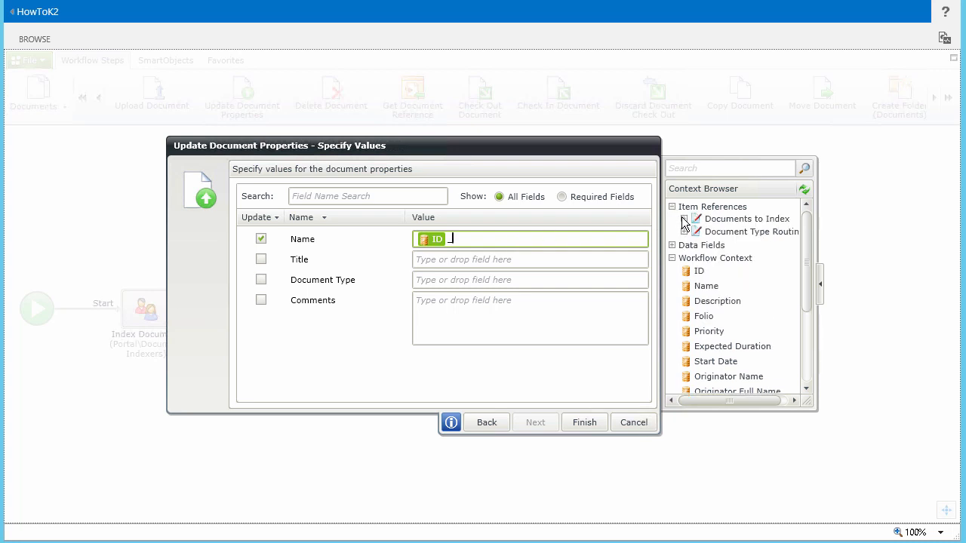
click(684, 219)
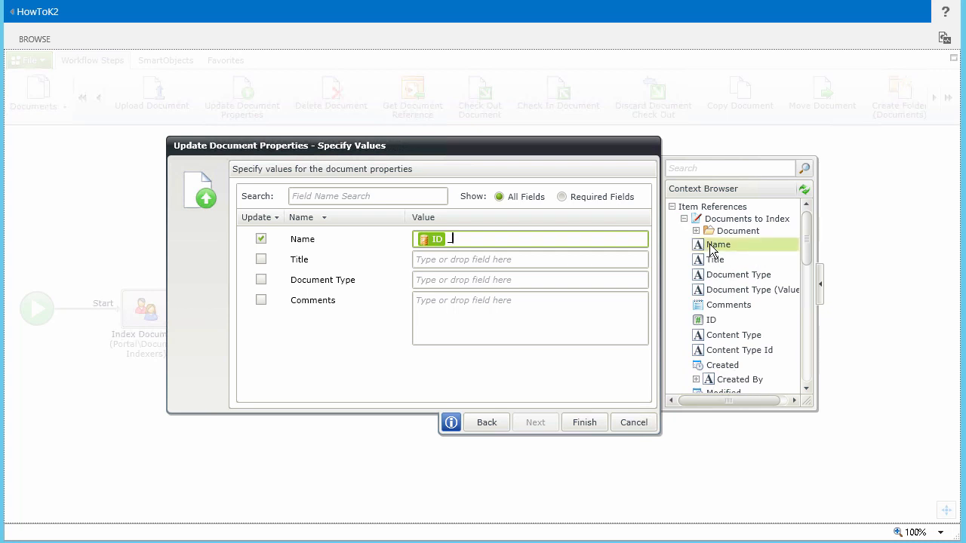
drag(688, 246, 612, 235)
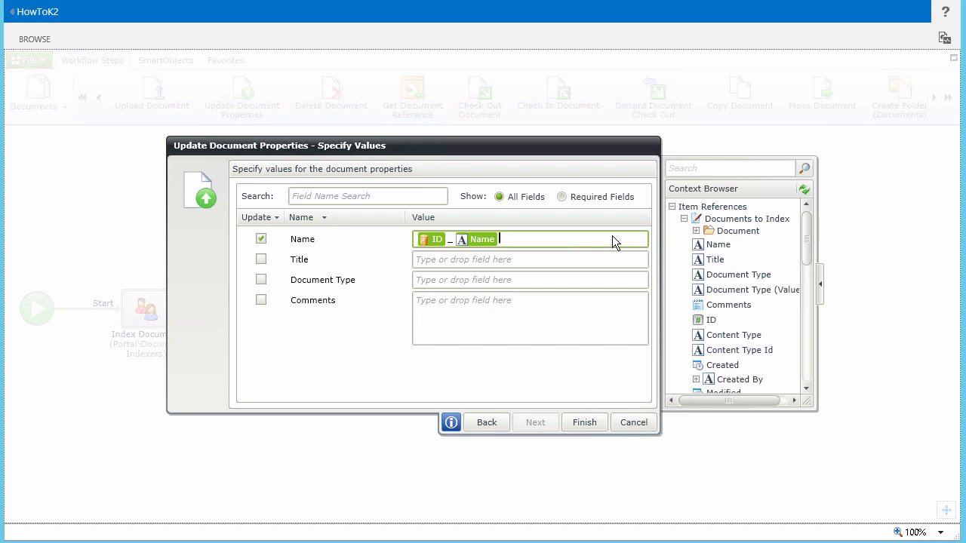
click(596, 424)
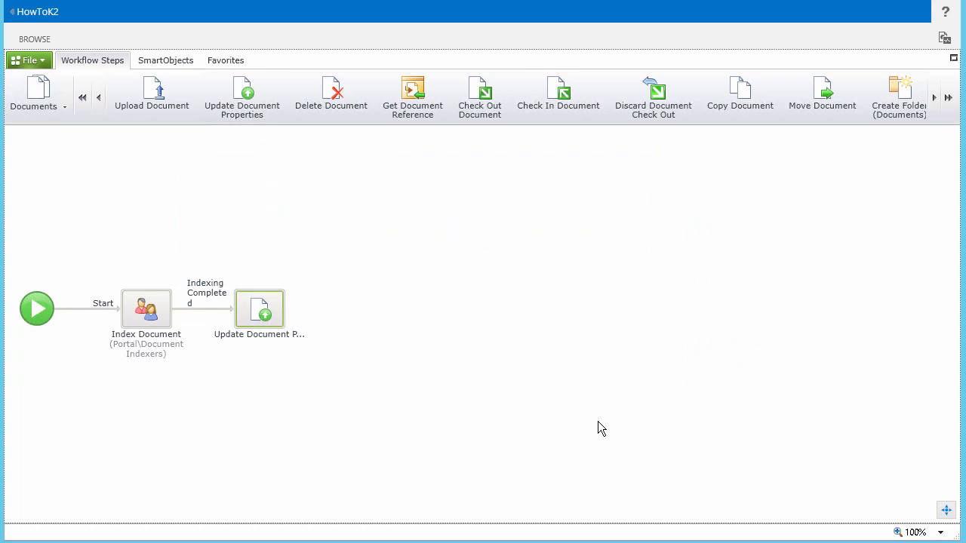
Step: Rename the Update Document Properties step as Set Unique Filename
click(276, 336)
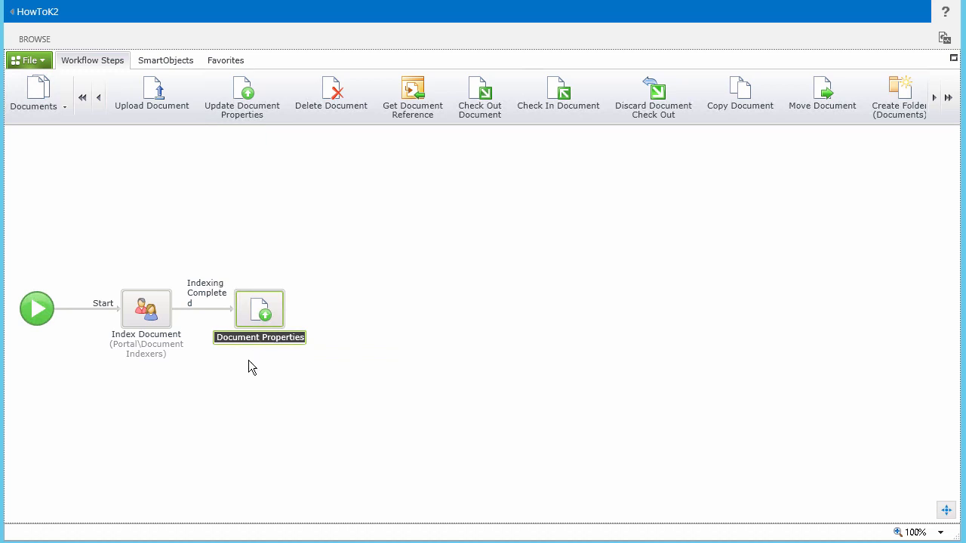
text(Set Unique Filename)
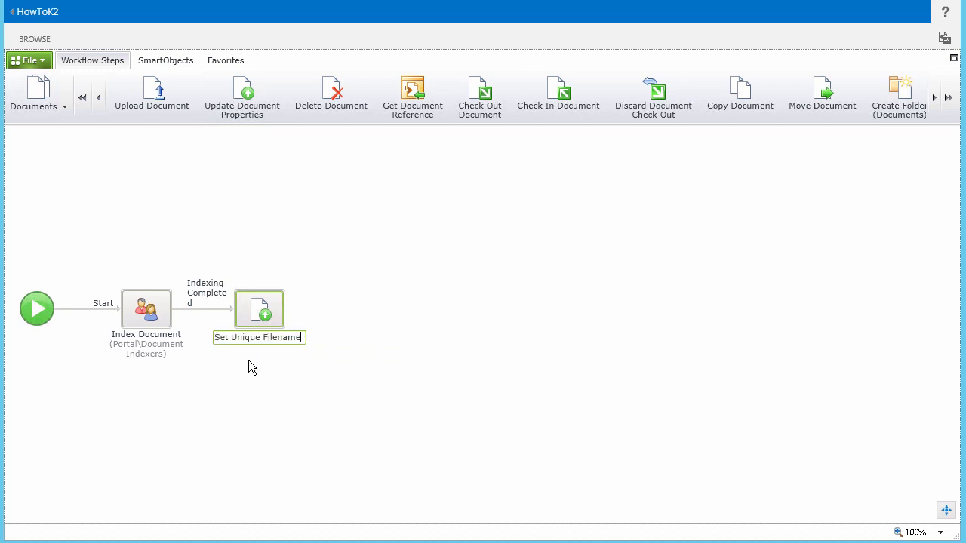
key(Return)
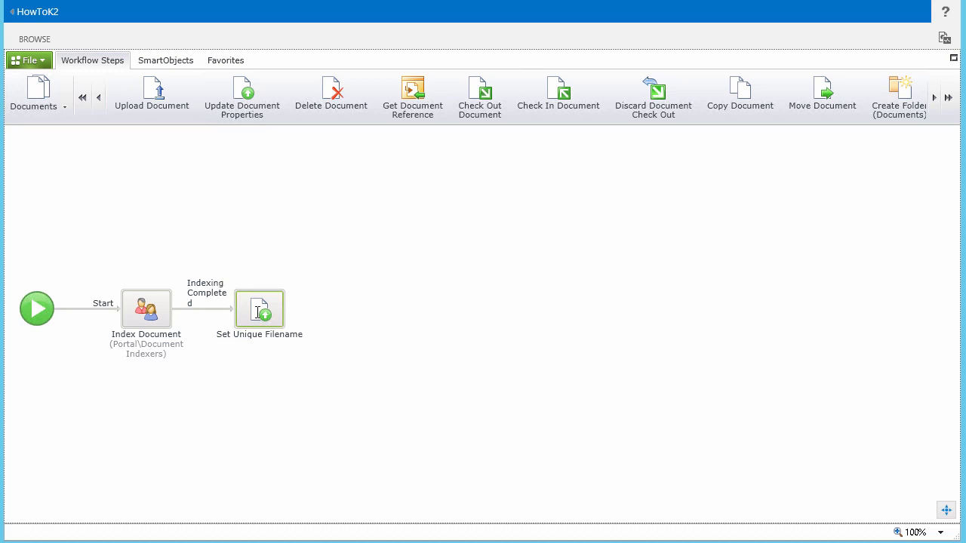
Step: Add an outcome named Continue to the Set Unique Filename step, linked to a new workflow step
mouse_move(295, 312)
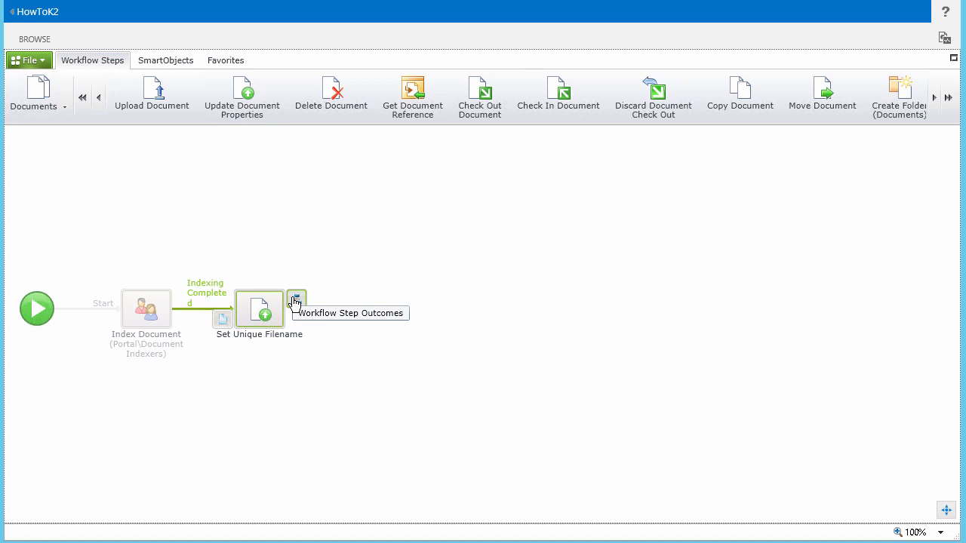
click(295, 304)
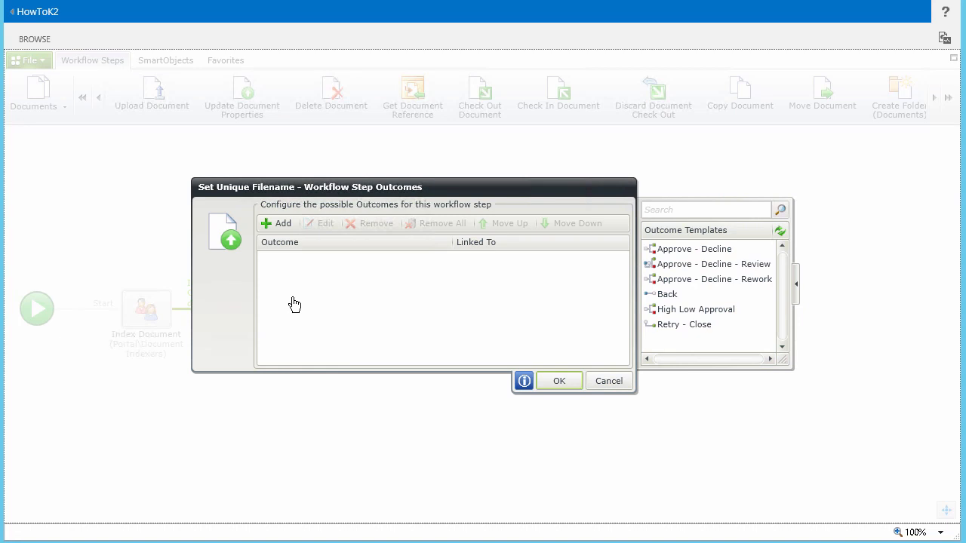
click(284, 226)
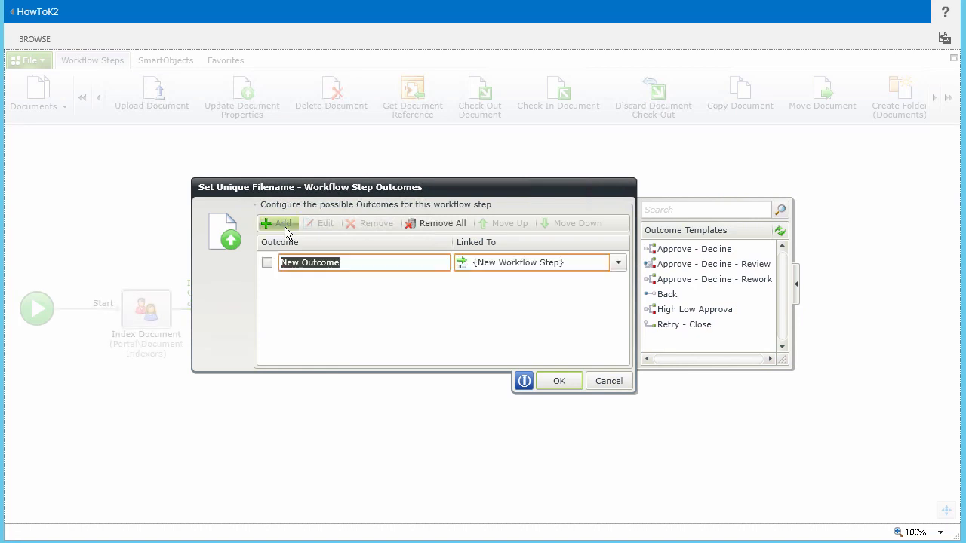
text(Continue)
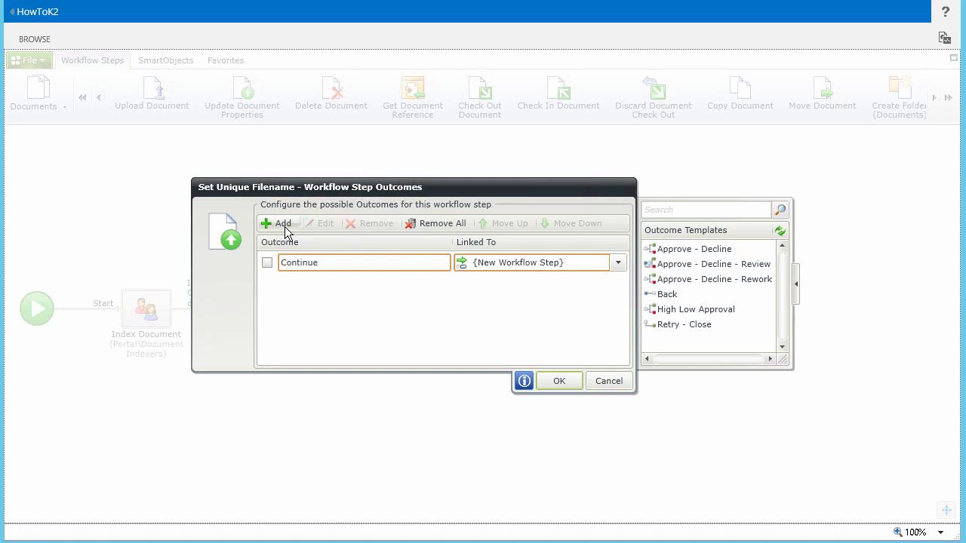
click(561, 377)
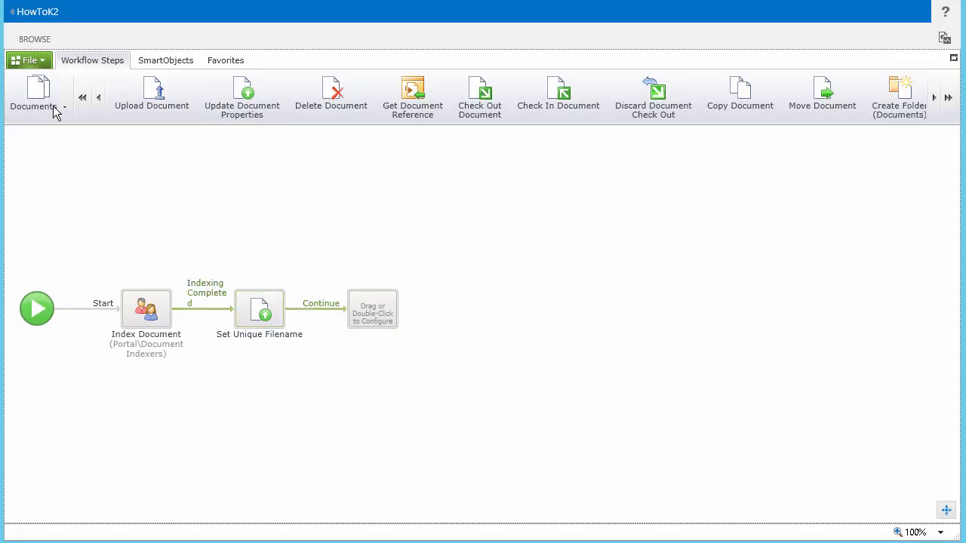
Step: Configure the empty step after Continue as Get Library Reference with site collection portal.denallix.com and Subsite Relative URL HowToK2
click(52, 106)
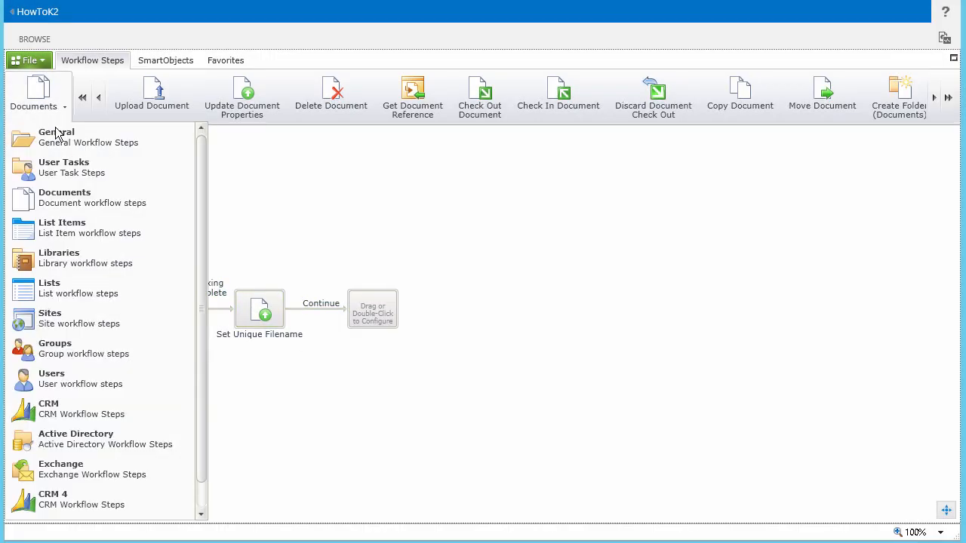
click(86, 266)
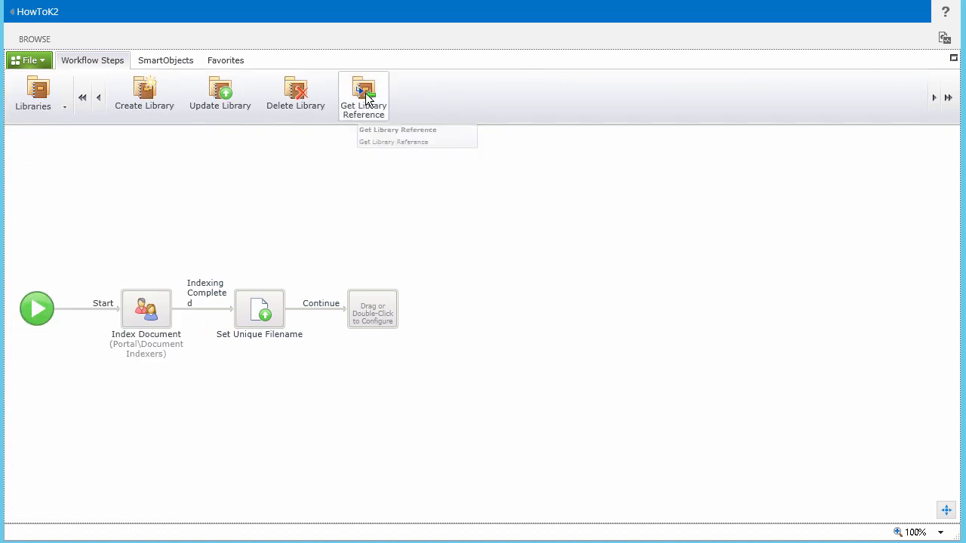
drag(365, 93, 368, 311)
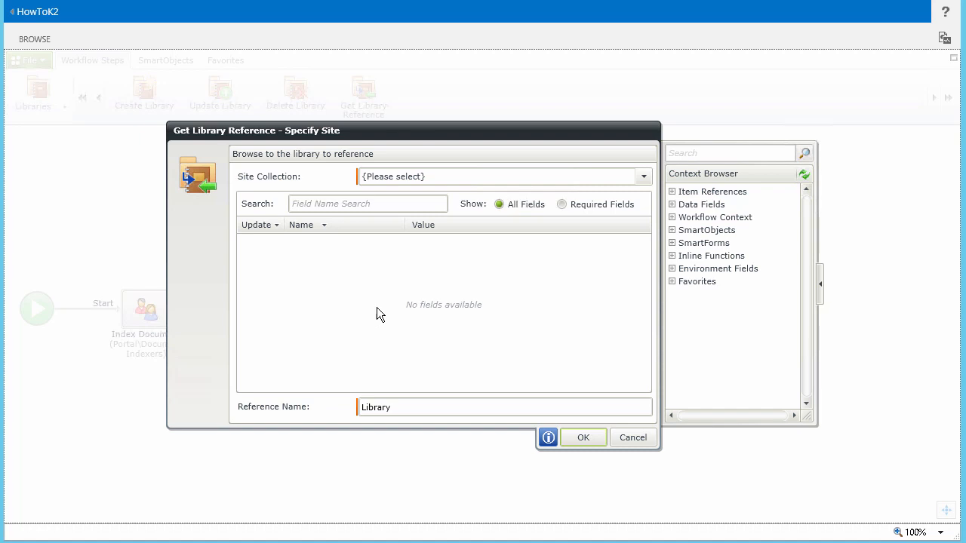
click(642, 178)
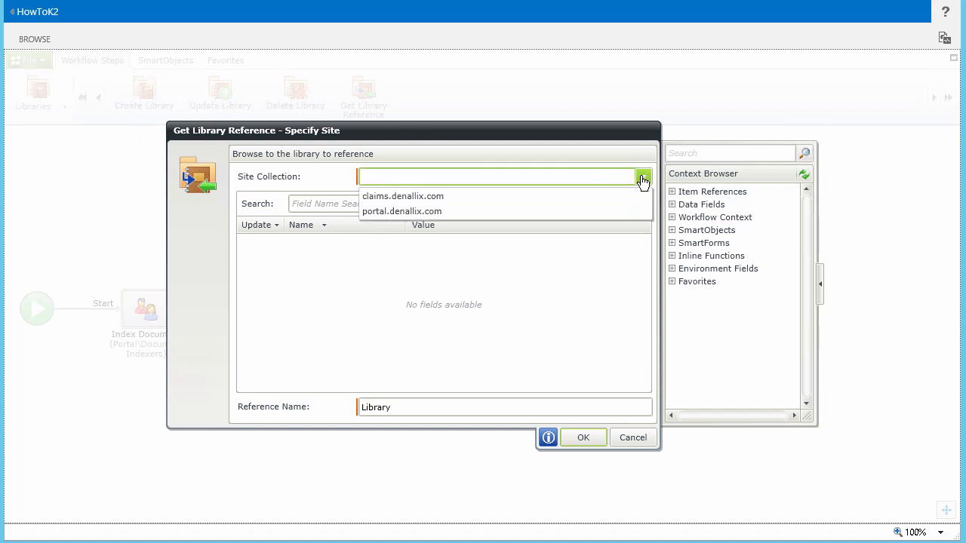
click(495, 214)
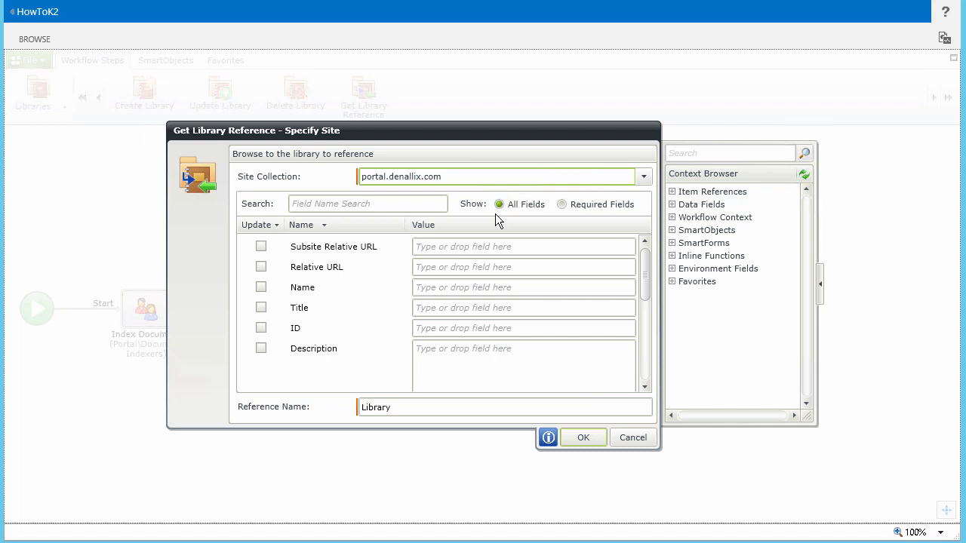
click(463, 246)
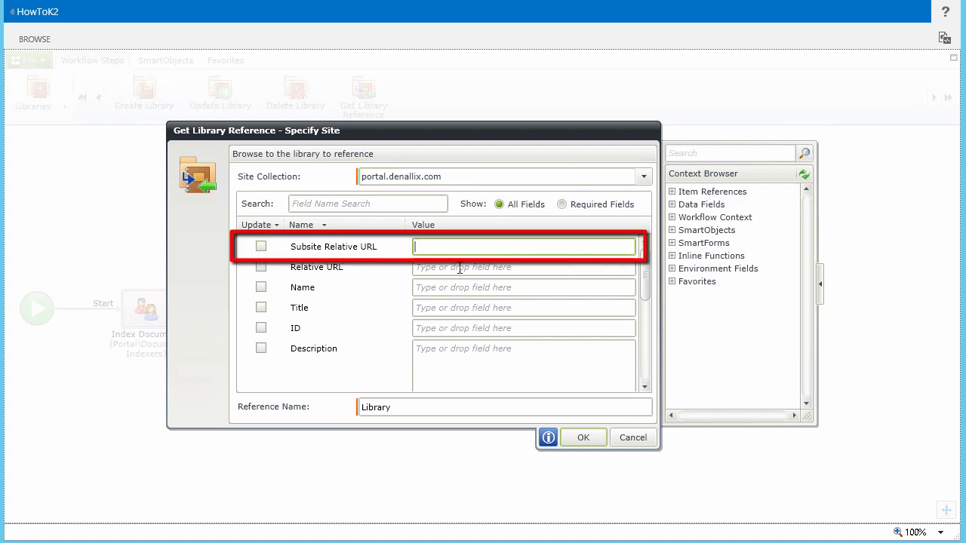
text(HowToK2)
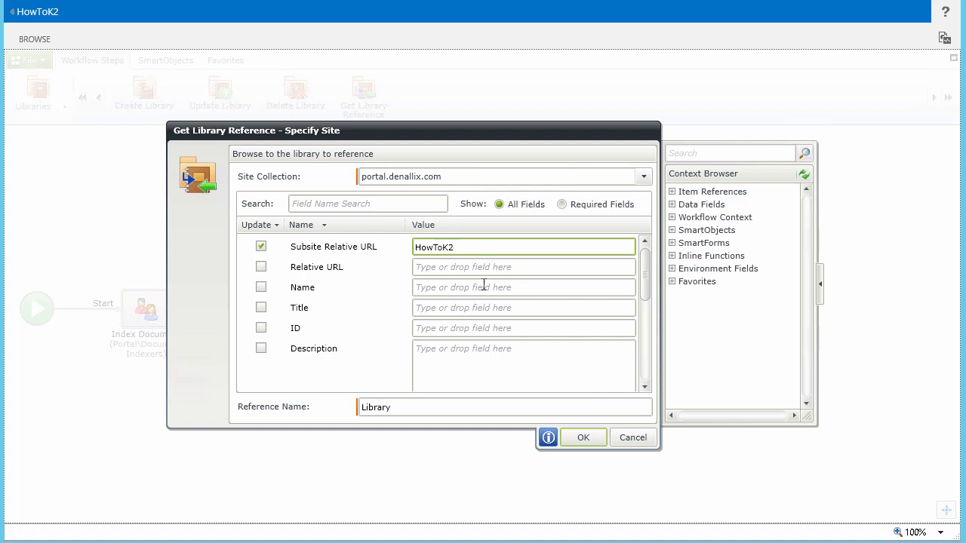
Step: Map the library's Name to Target Library from the Document Type Routing SmartObject's Get List Item By Title method
click(672, 230)
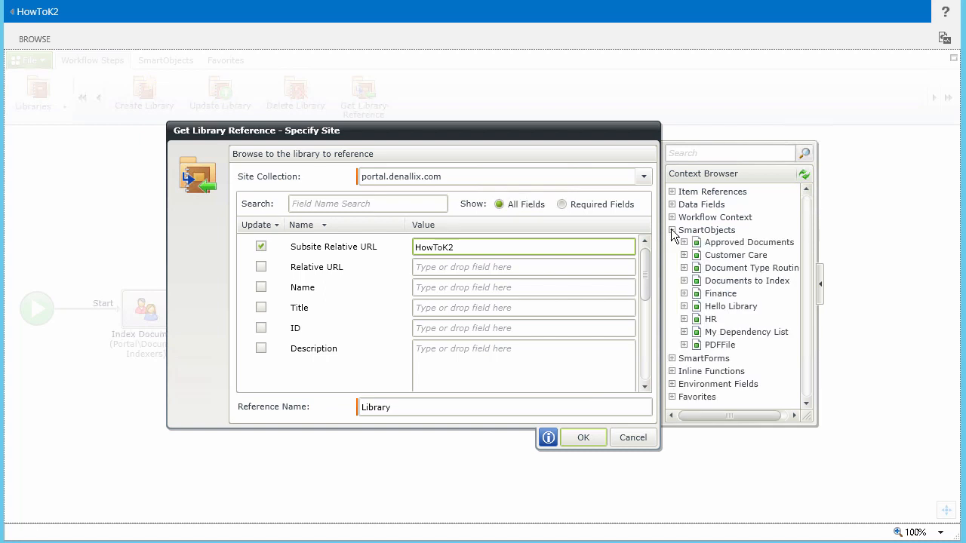
click(684, 268)
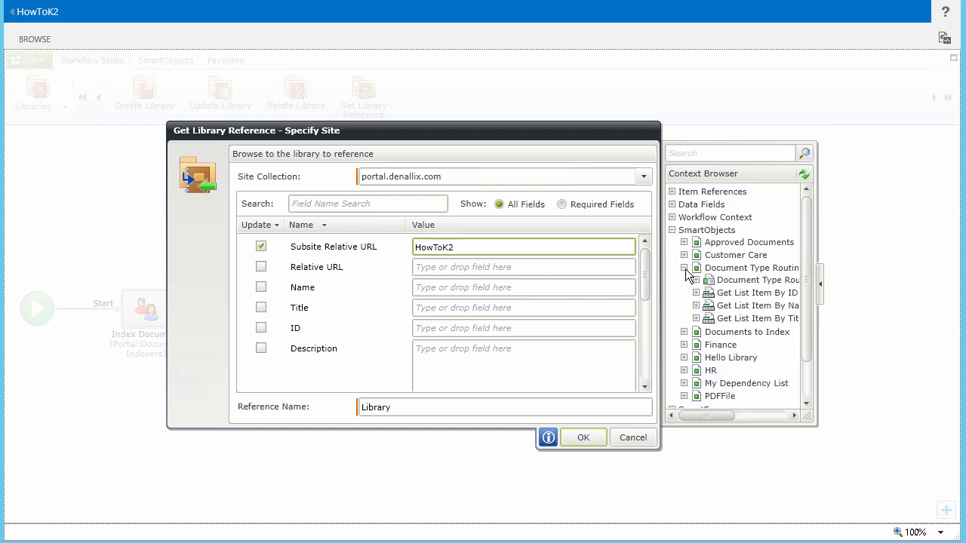
drag(814, 417, 955, 417)
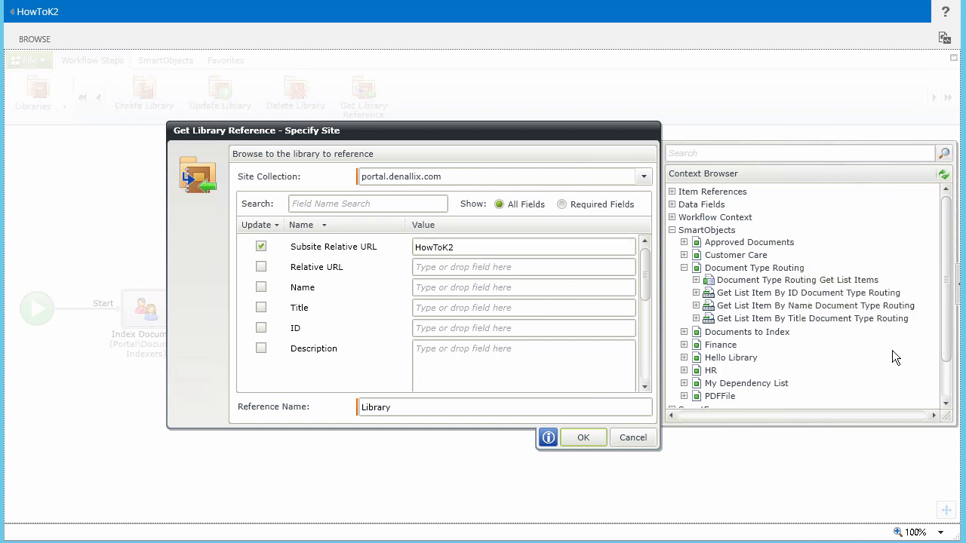
click(696, 319)
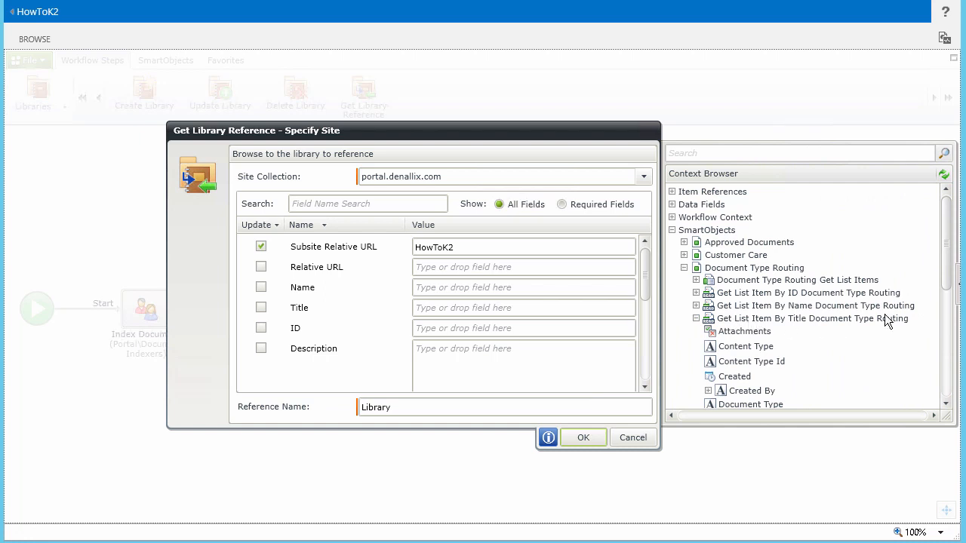
scroll(949, 295, down, 1)
scroll(949, 296, down, 5)
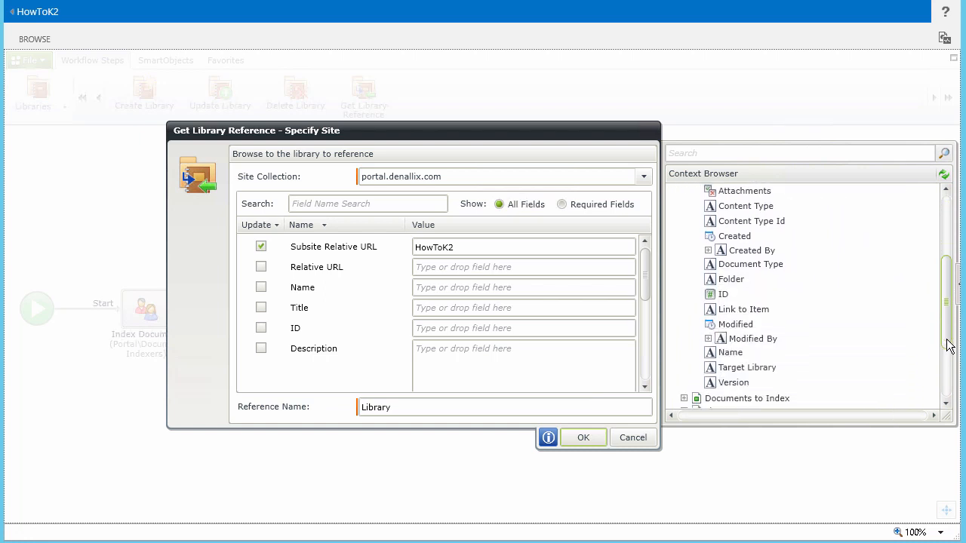
drag(773, 334, 546, 289)
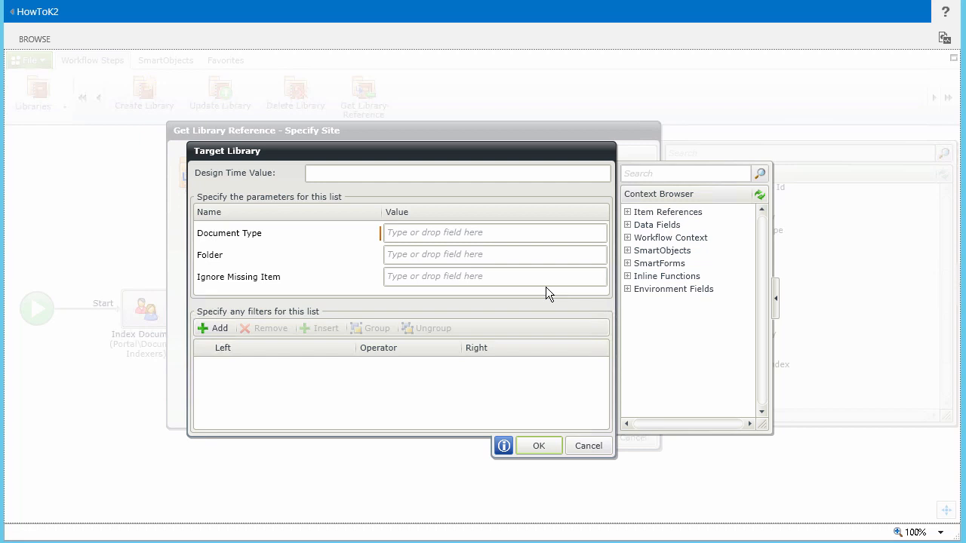
Step: Set the Target Library lookup's Document Type parameter to Document Type (Value) from the Documents to Index item reference
click(512, 236)
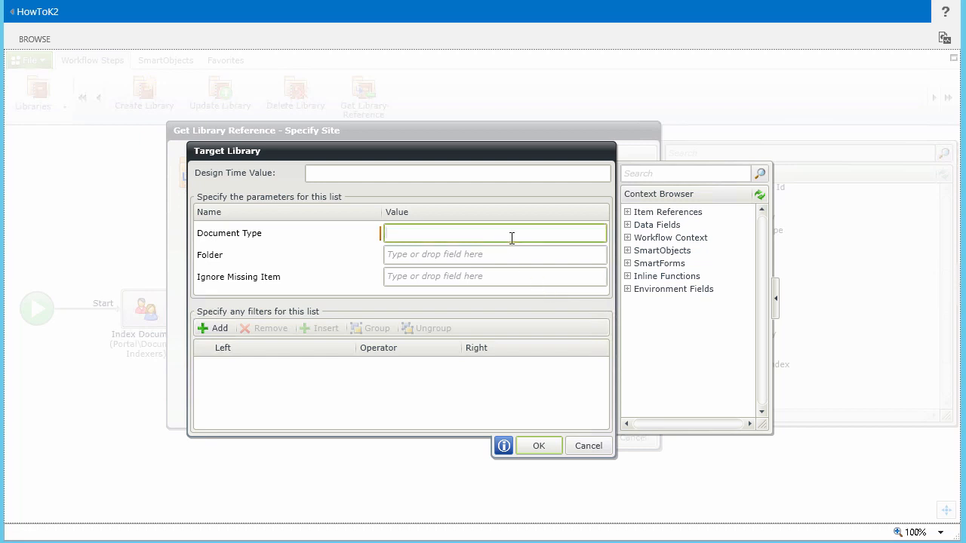
click(626, 212)
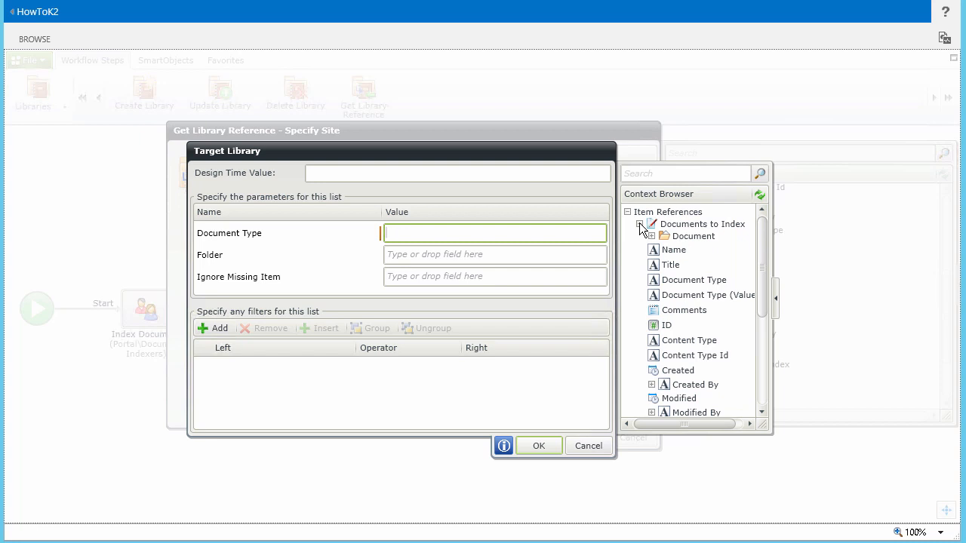
drag(762, 424, 791, 425)
drag(730, 299, 487, 239)
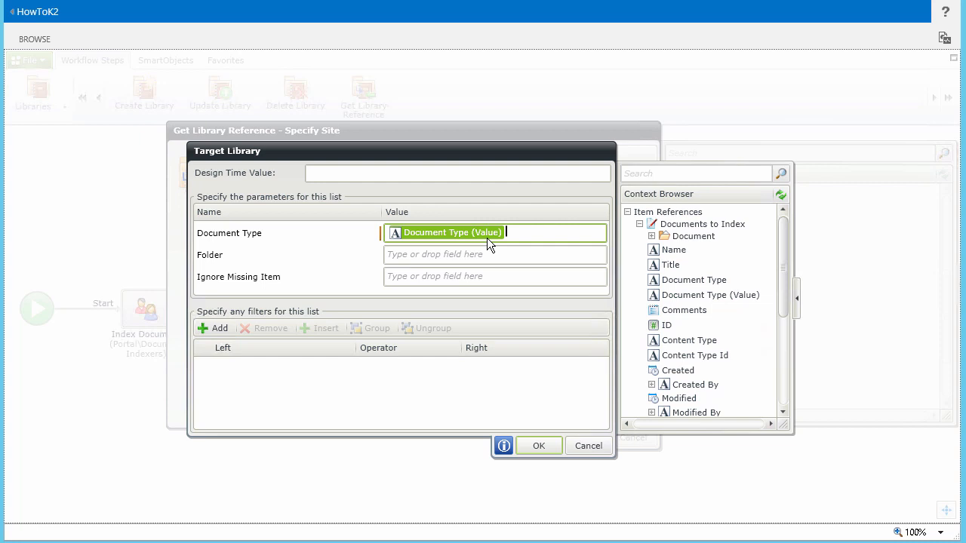
click(543, 449)
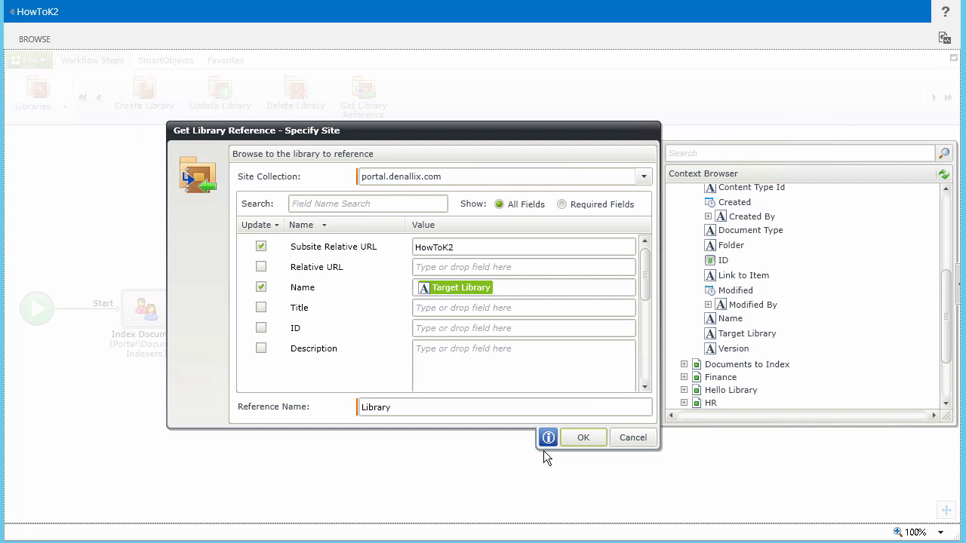
Step: Put "Target" in front of Library in the reference name and finish the Get Library Reference configuration
click(392, 407)
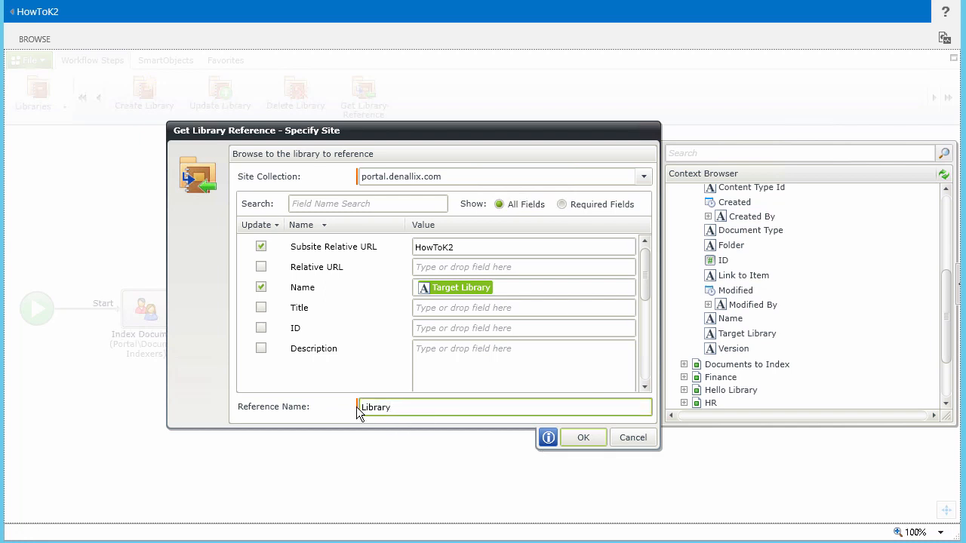
text(Target)
click(581, 435)
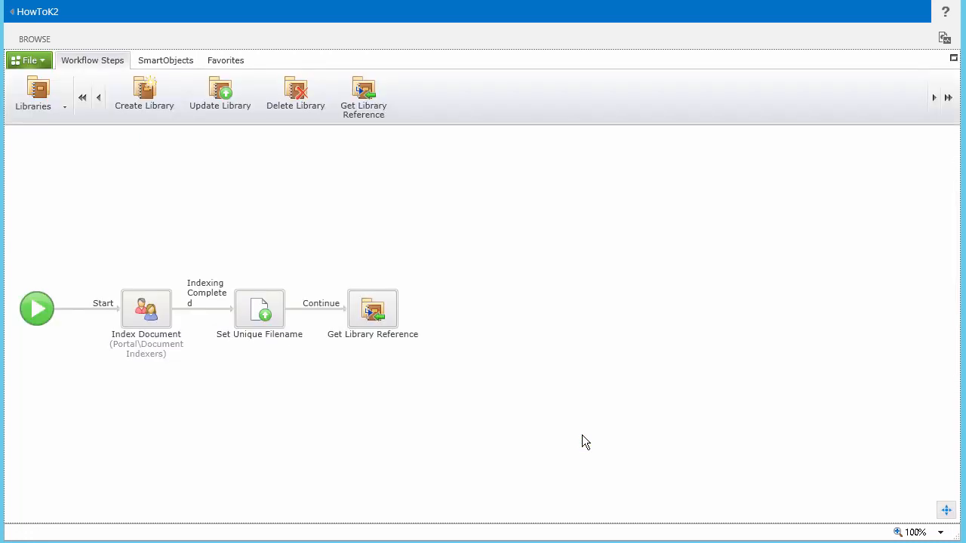
Step: Add a Continue outcome linked to a new workflow step to Get Library Reference and save the workflow
click(383, 317)
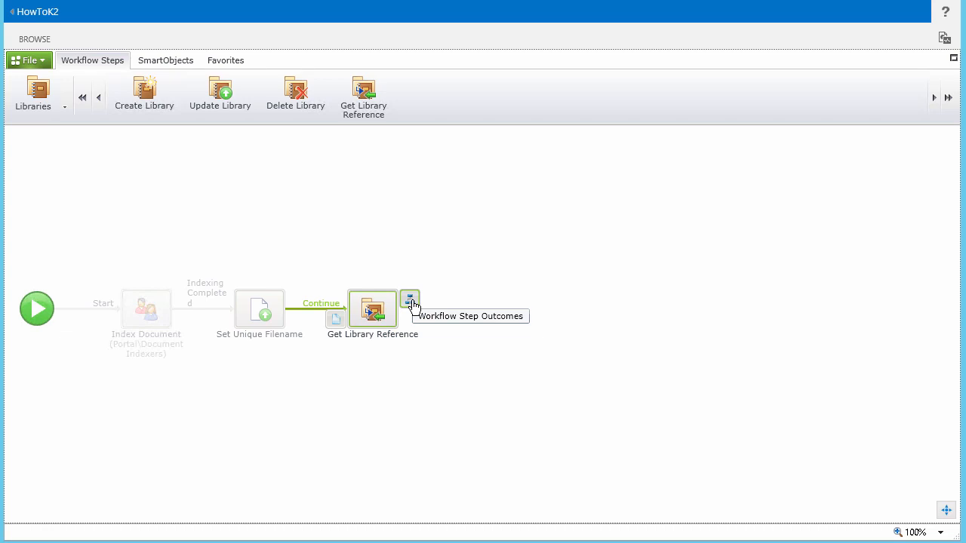
click(410, 301)
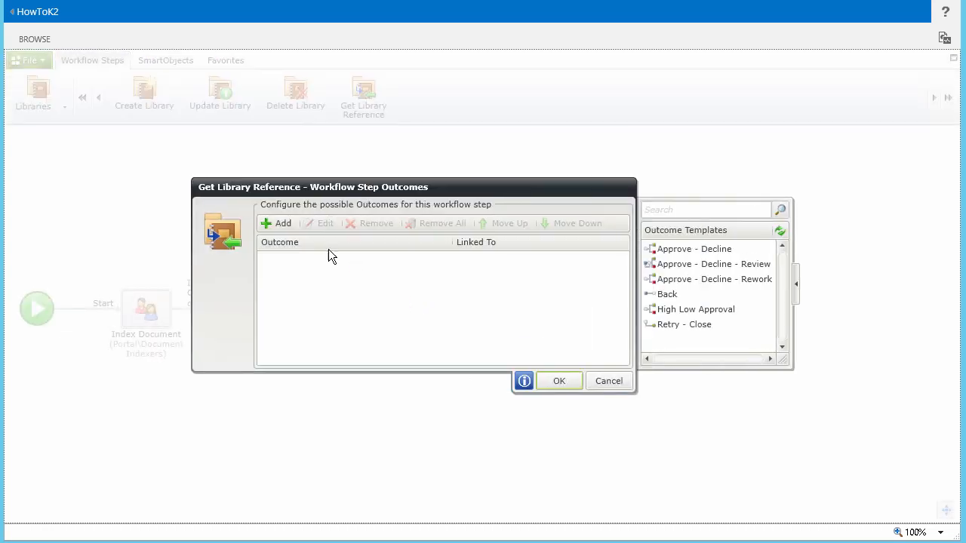
click(281, 223)
text(Continue)
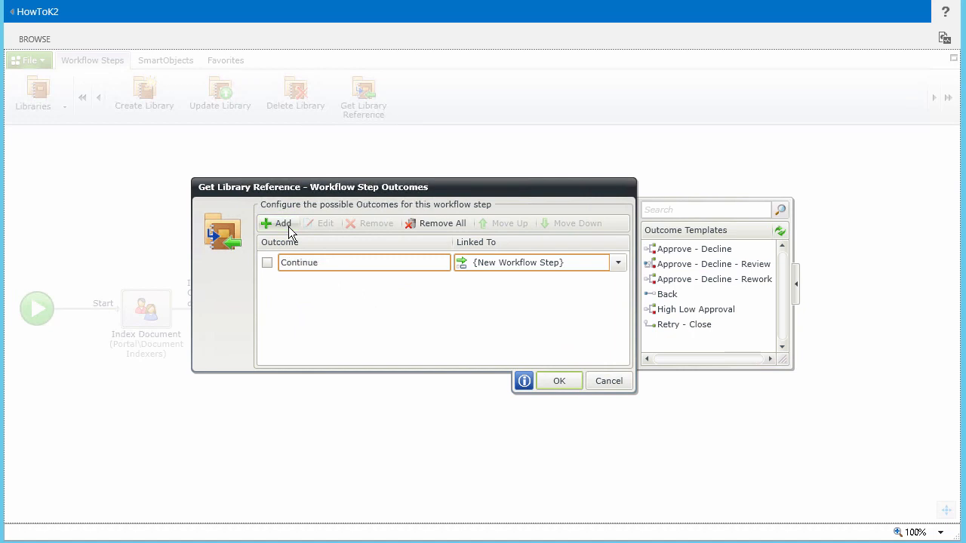
click(561, 381)
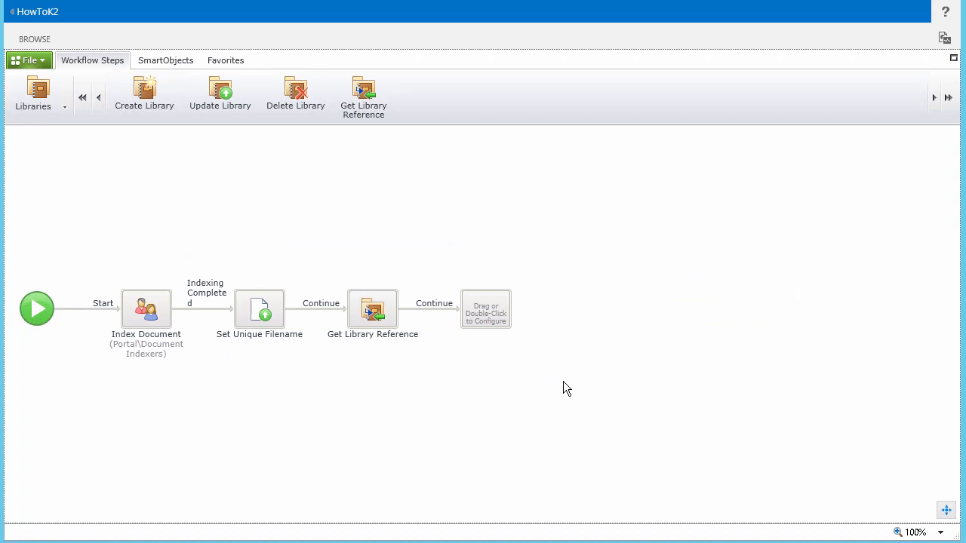
click(27, 60)
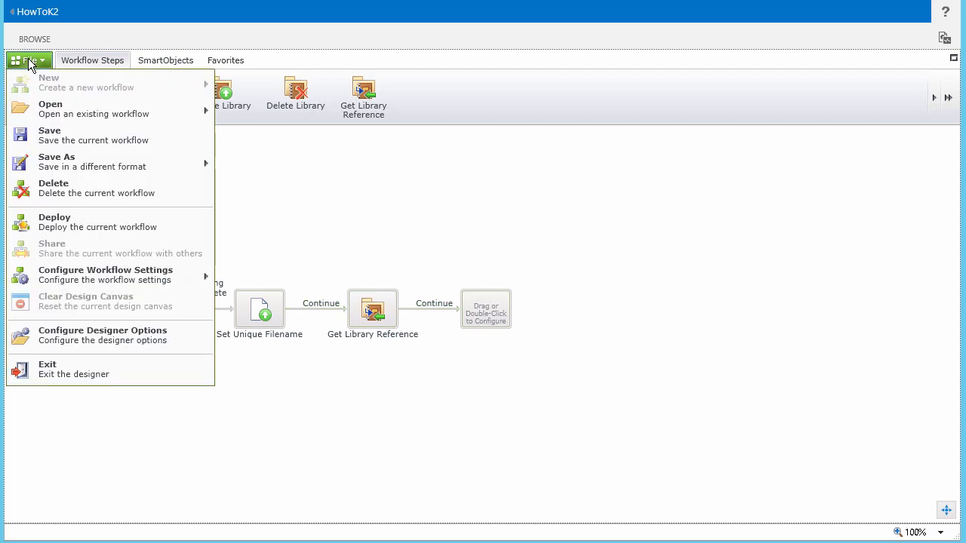
click(129, 134)
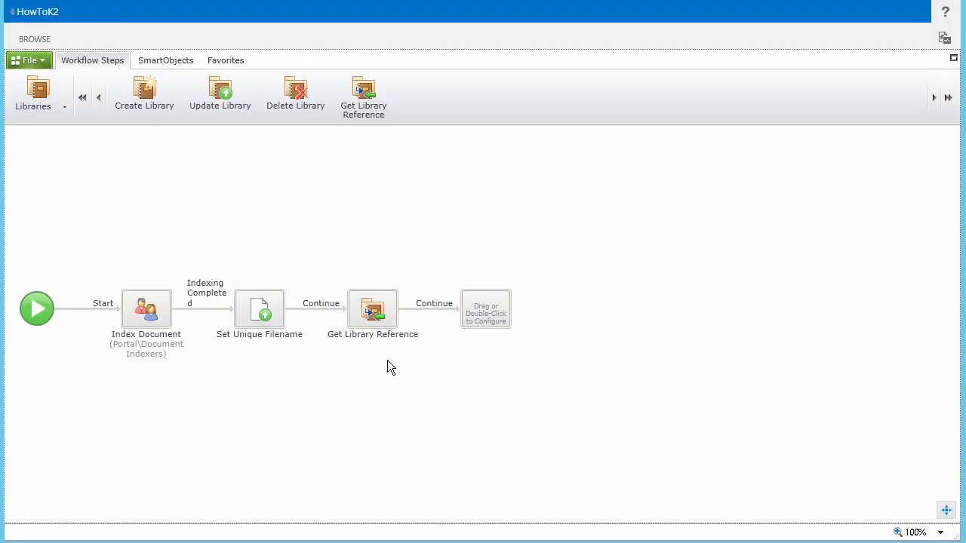
Step: Configure the empty step after Get Library Reference as Move Document, using the Documents to Index document reference
click(58, 106)
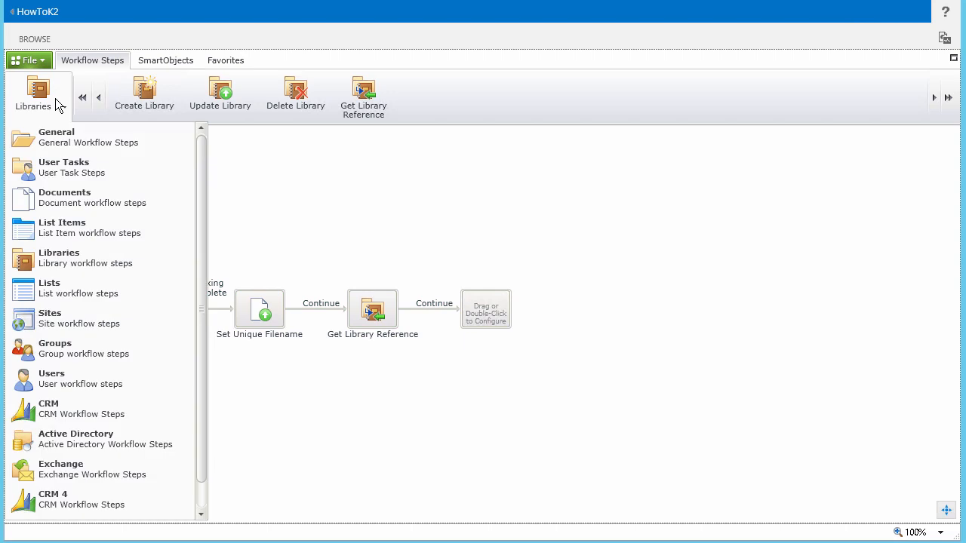
click(76, 200)
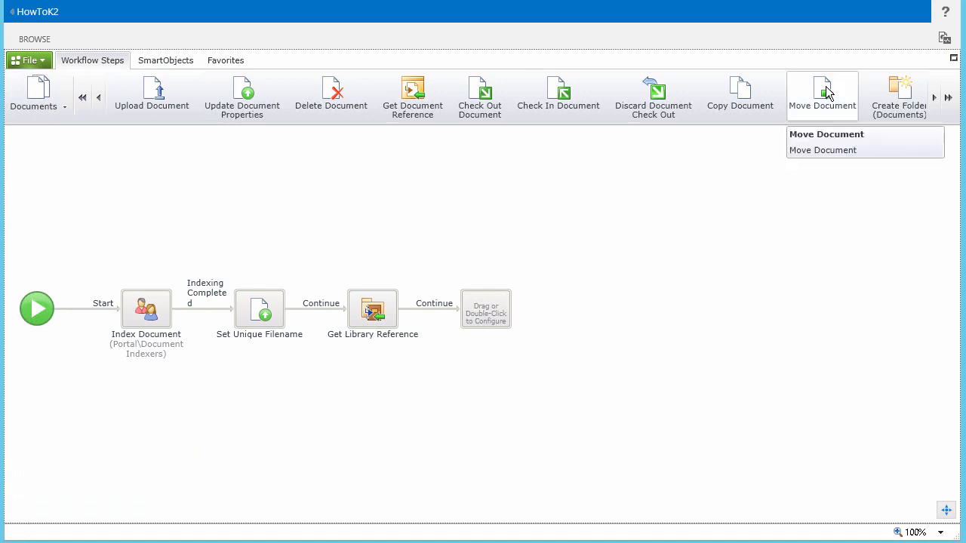
drag(827, 91, 491, 315)
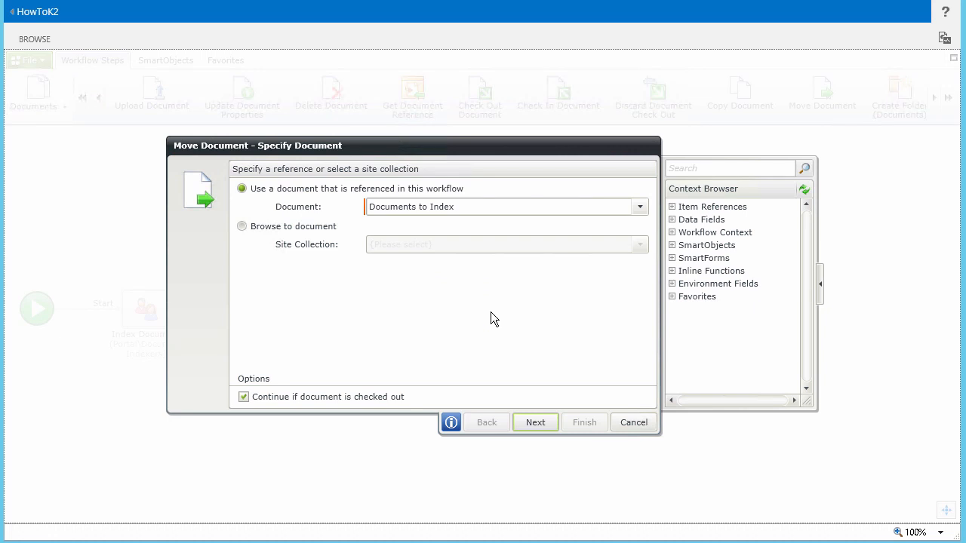
click(535, 422)
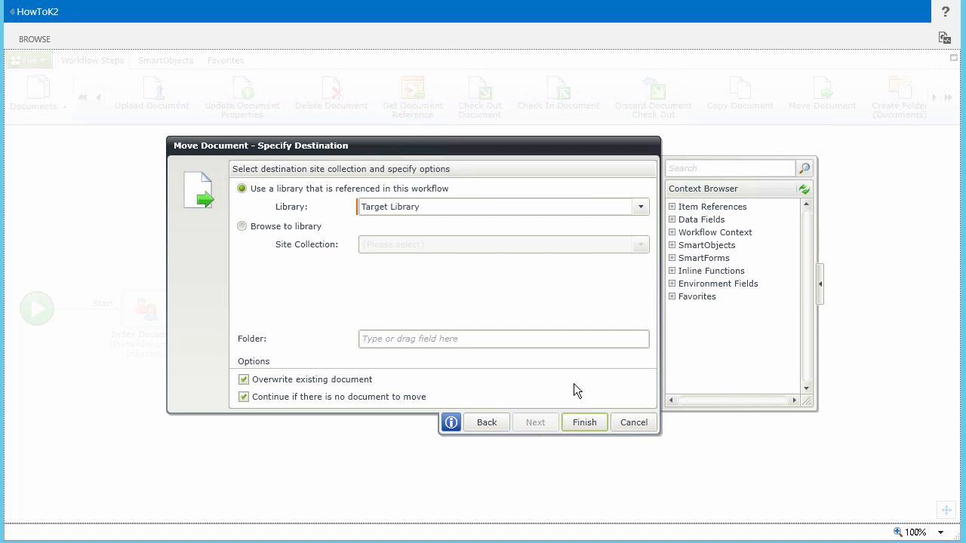
Step: Set the referenced Target Library as the Move Document destination and finish the step's configuration
click(646, 211)
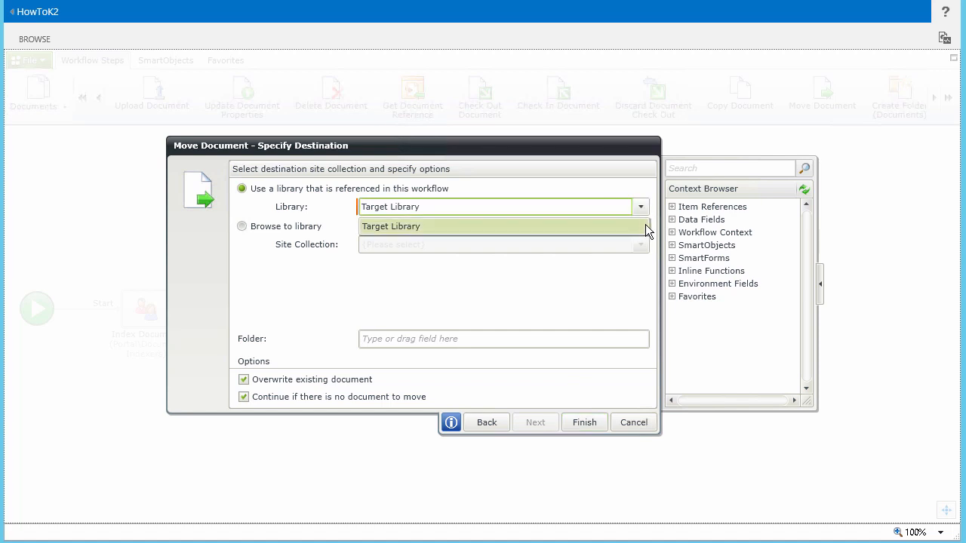
click(645, 225)
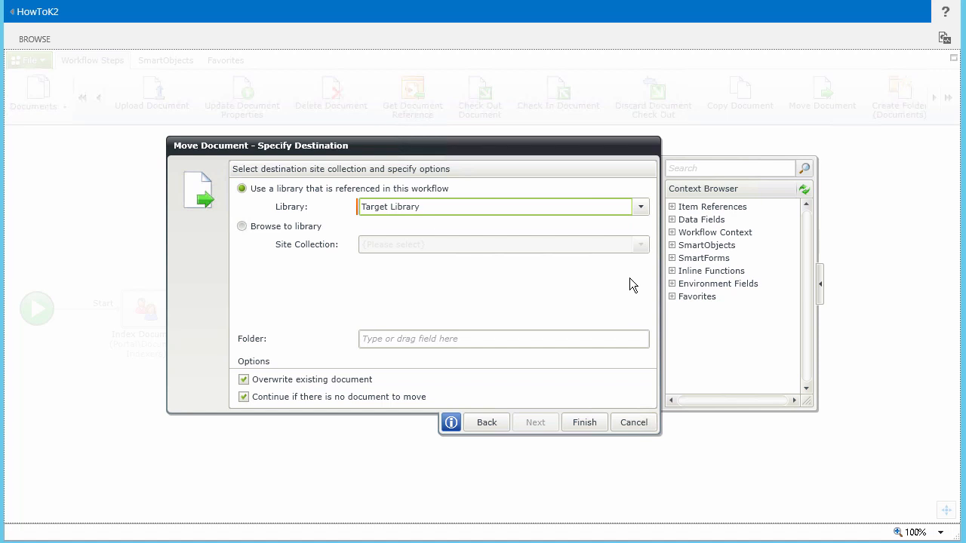
click(671, 206)
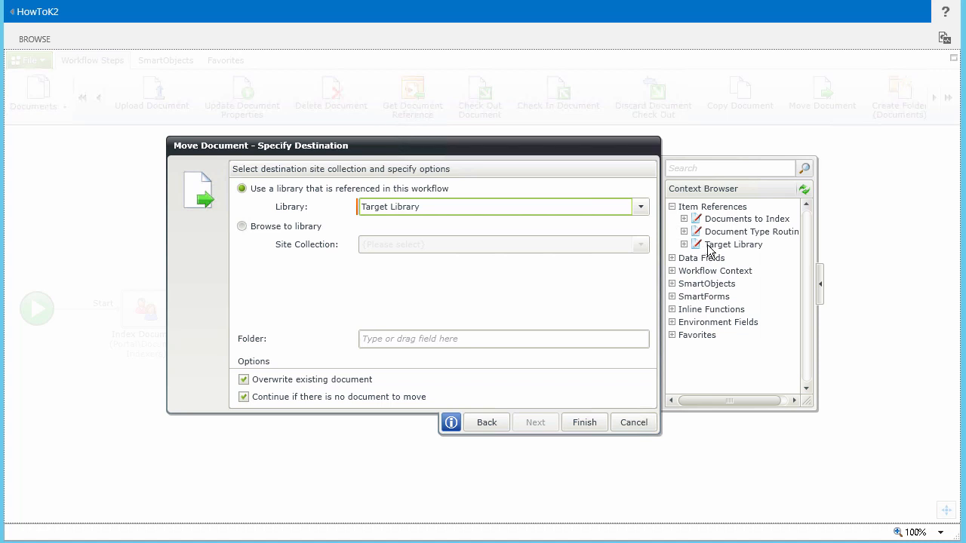
click(683, 244)
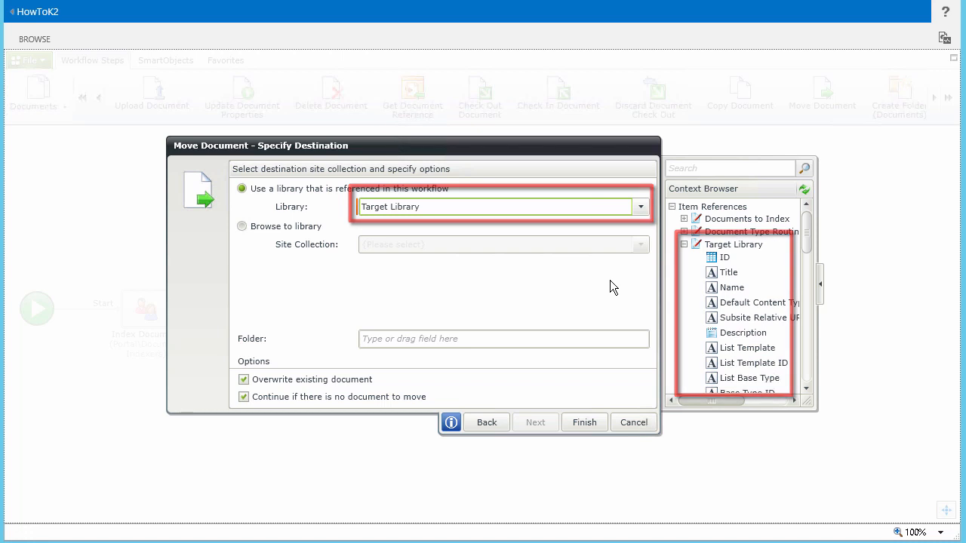
click(589, 424)
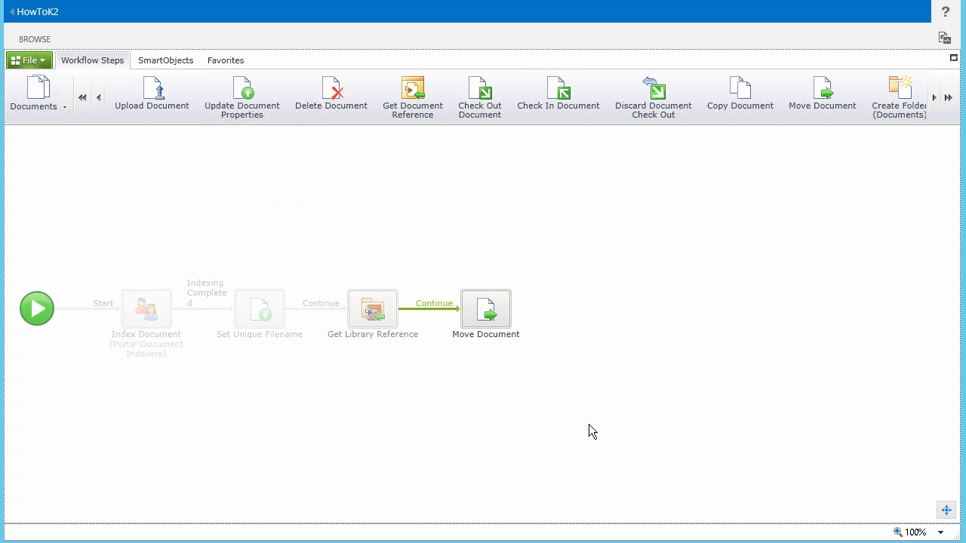
mouse_move(499, 316)
click(528, 296)
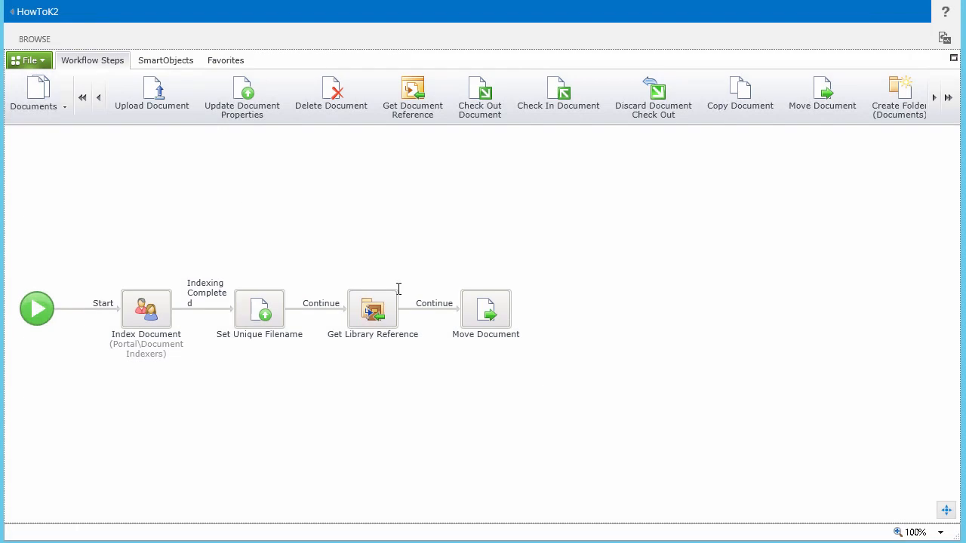
Step: Deploy the workflow to the server and exit the designer
click(43, 60)
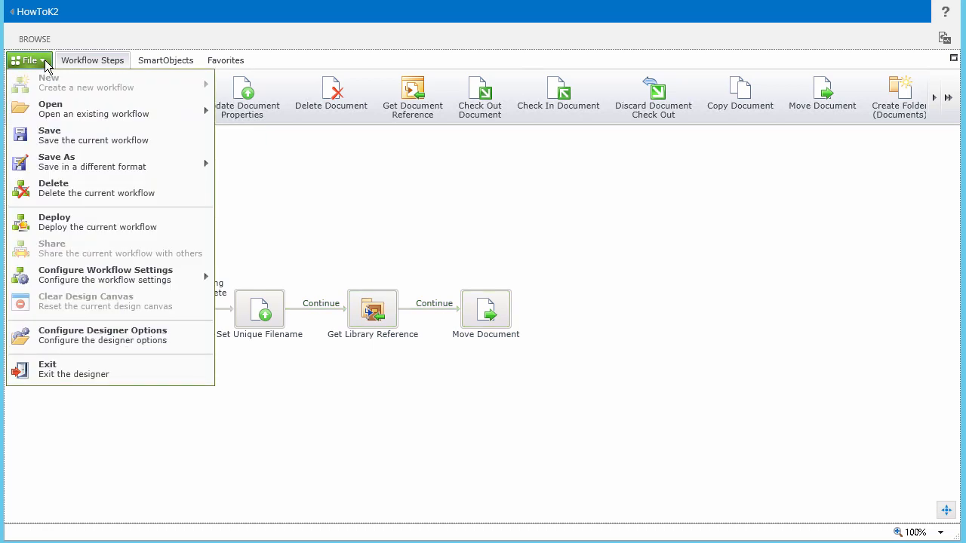
click(119, 222)
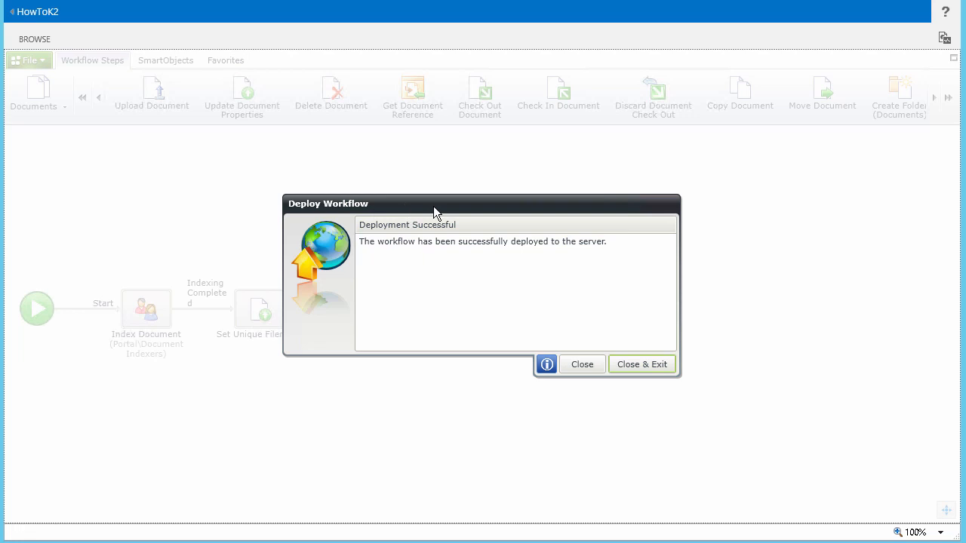
click(649, 368)
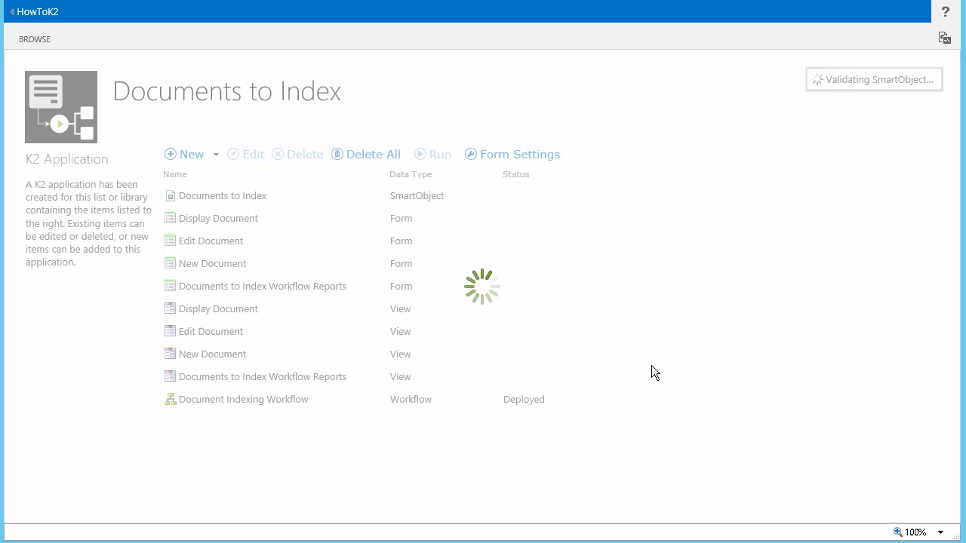
Step: Go to the HowToK2 site's Documents to Index library and upload Sample Document 1.docx
click(231, 98)
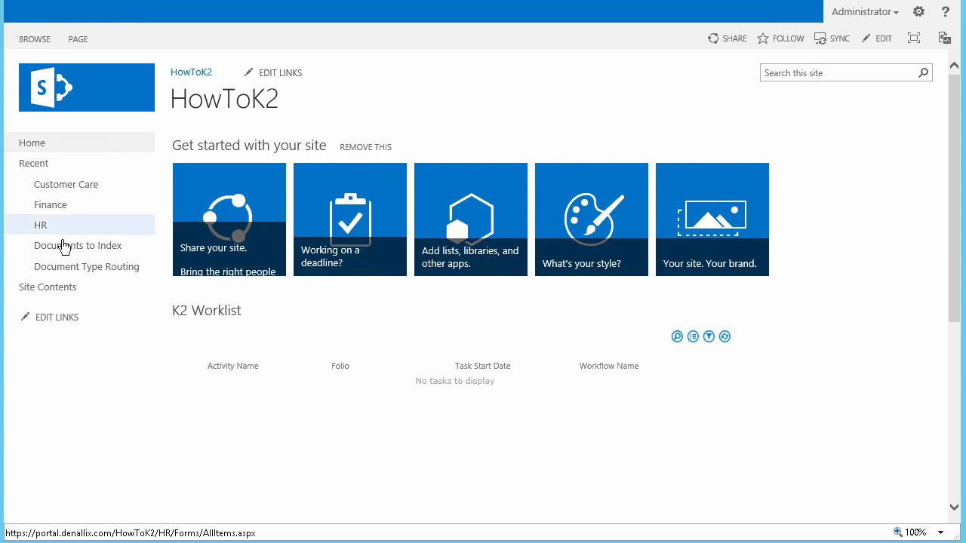
click(66, 246)
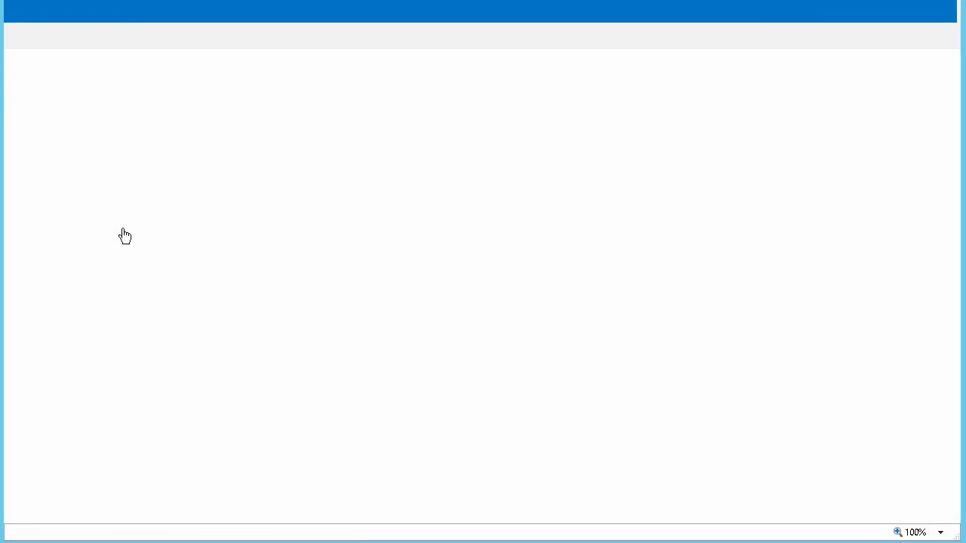
click(243, 147)
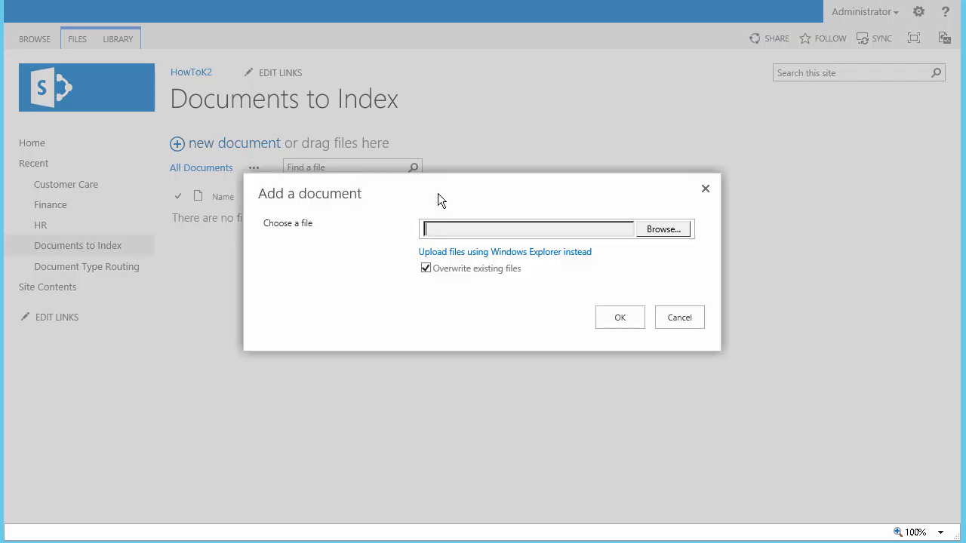
click(650, 233)
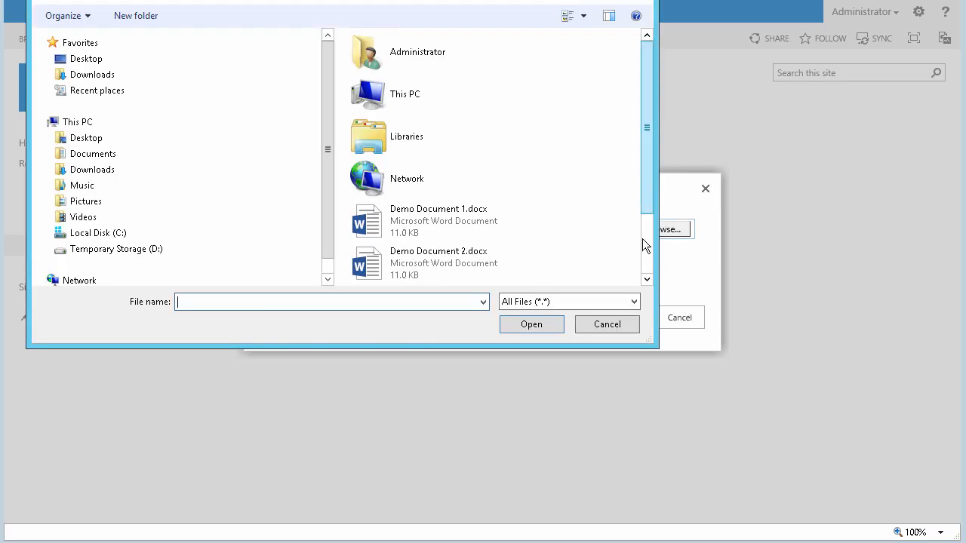
scroll(642, 244, down, 2)
click(464, 268)
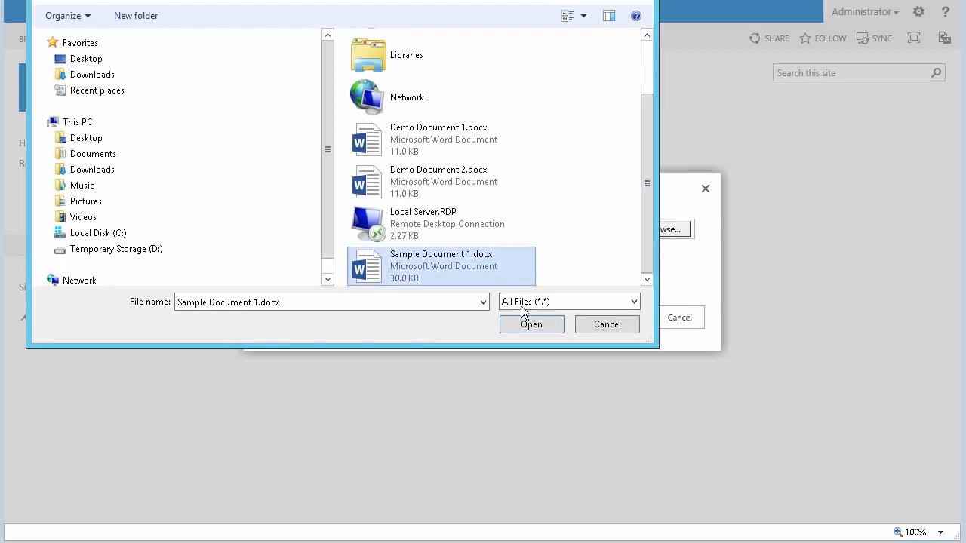
click(526, 323)
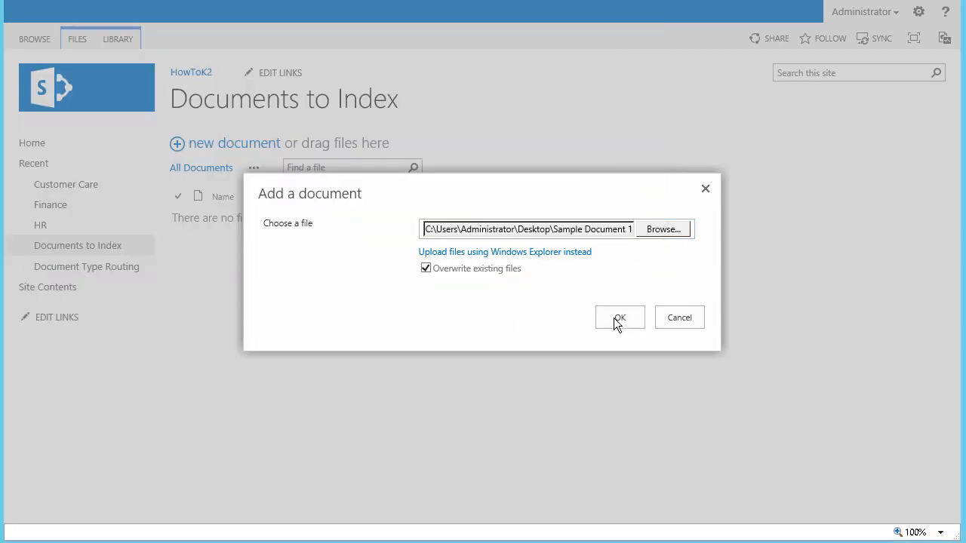
click(618, 322)
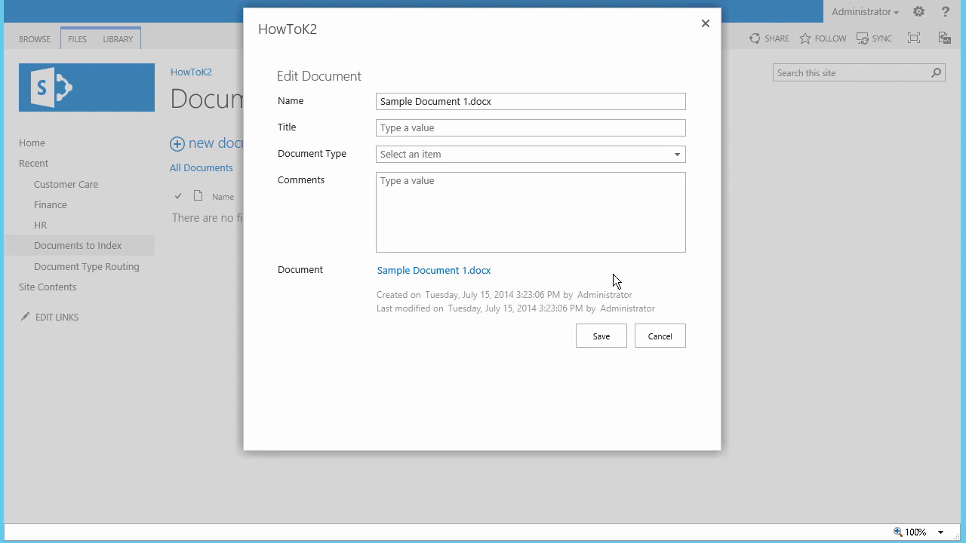
Step: Title the uploaded document Sample Document 1, save its properties and close the submitted form
click(520, 130)
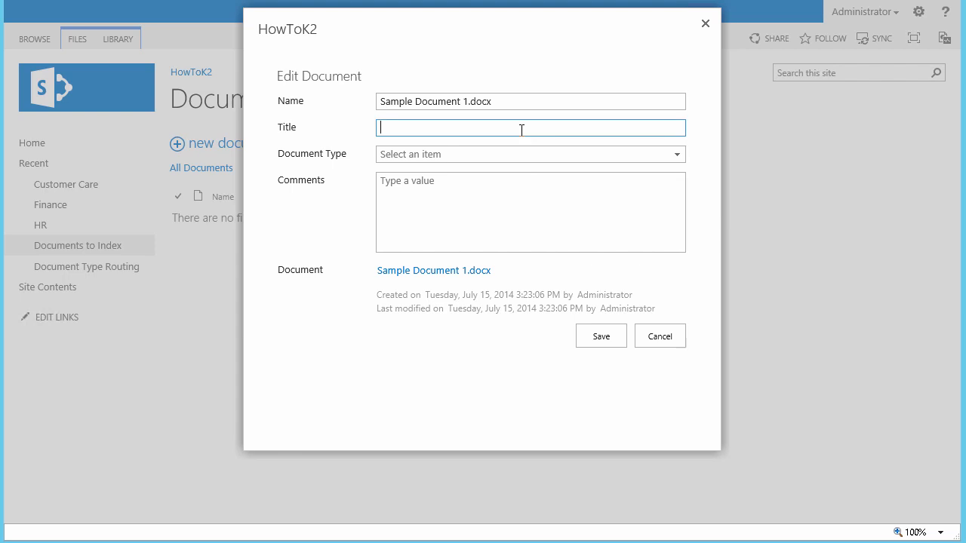
text(Sample Document 1)
click(593, 340)
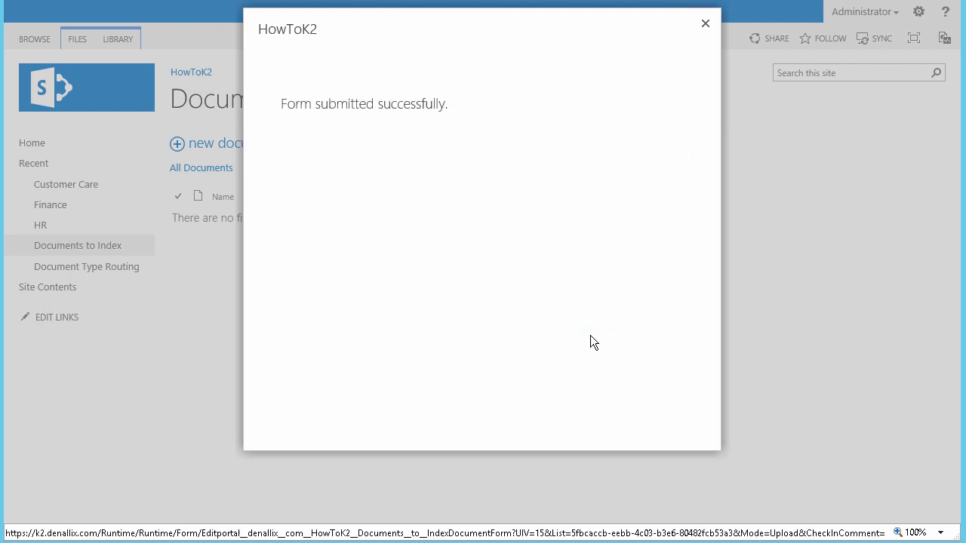
click(705, 29)
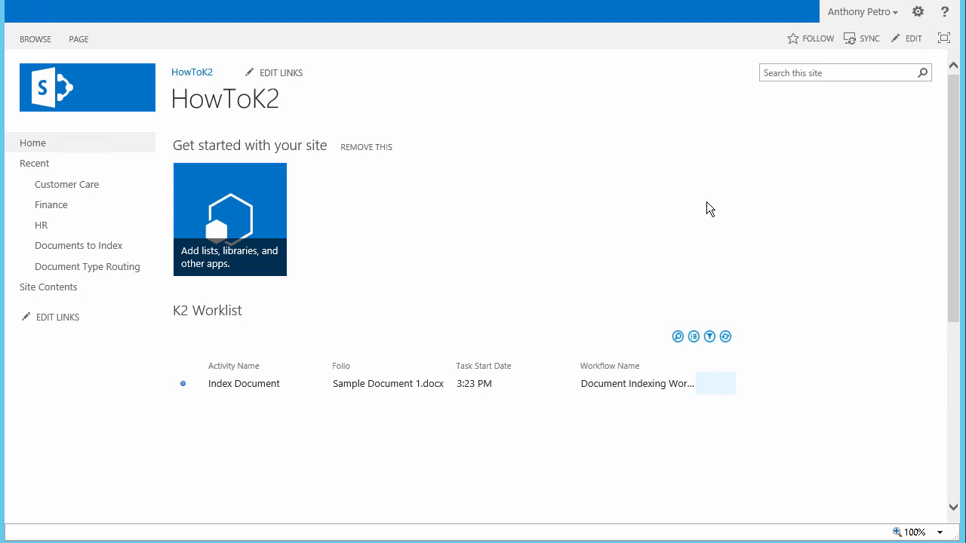
Step: Open the Index Document task's form, set Document Type to Invoice, comment "This is a test of the document indexing application." and save the document
click(713, 386)
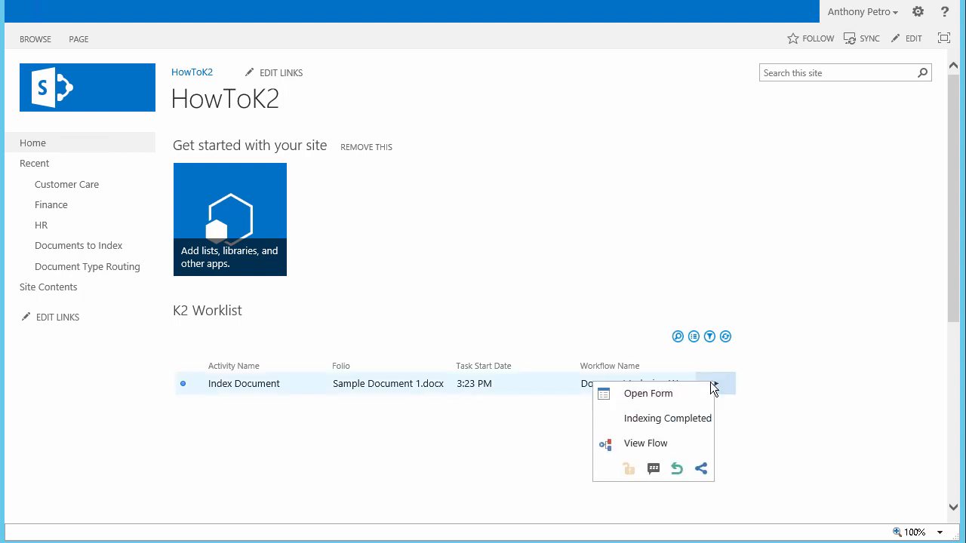
click(691, 396)
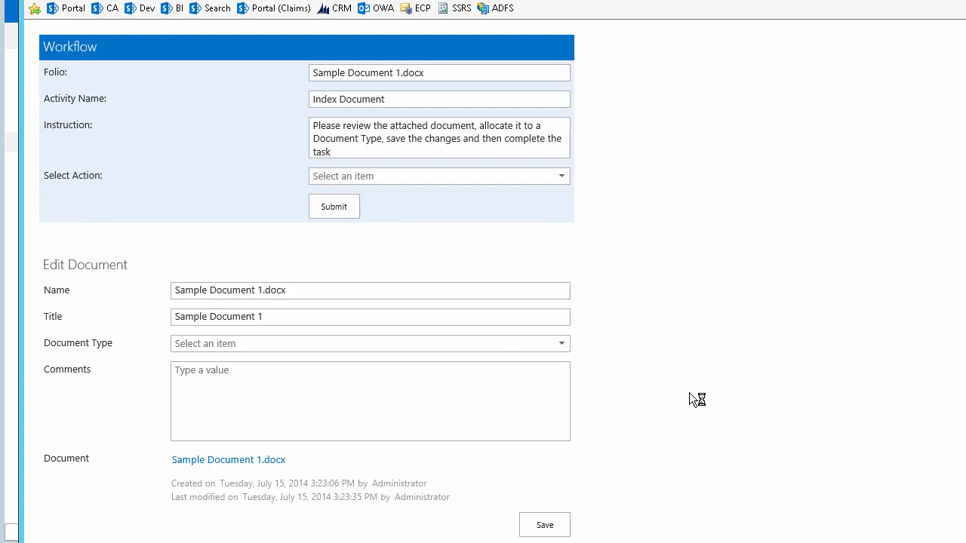
click(561, 344)
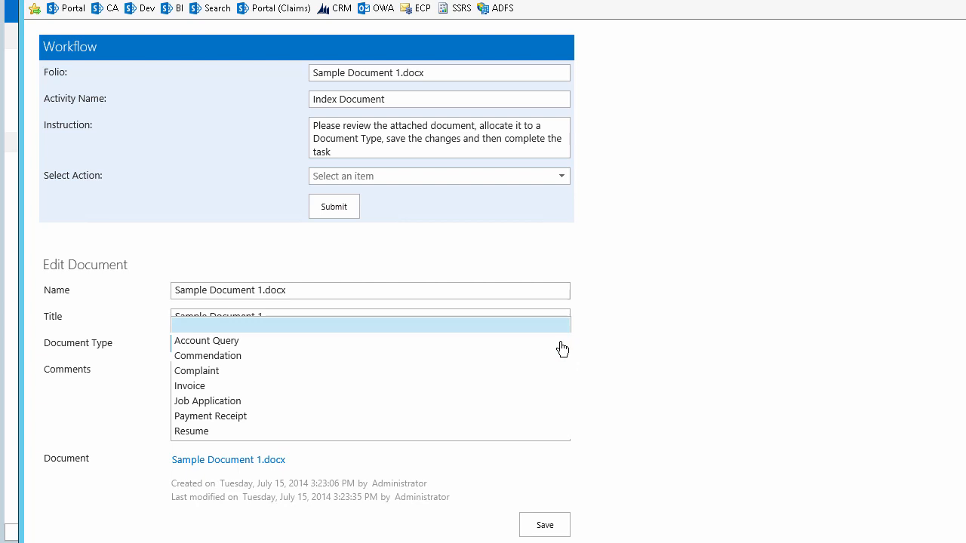
click(220, 386)
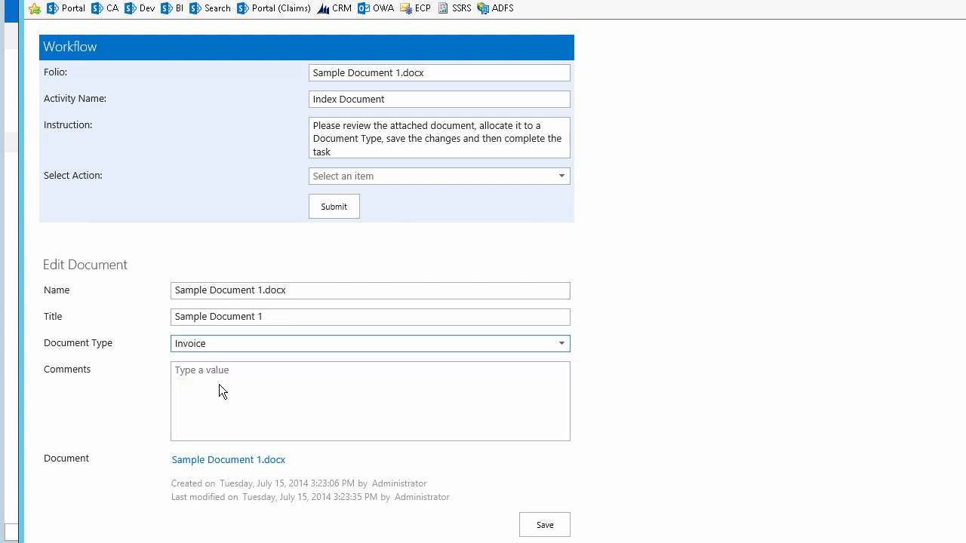
click(219, 386)
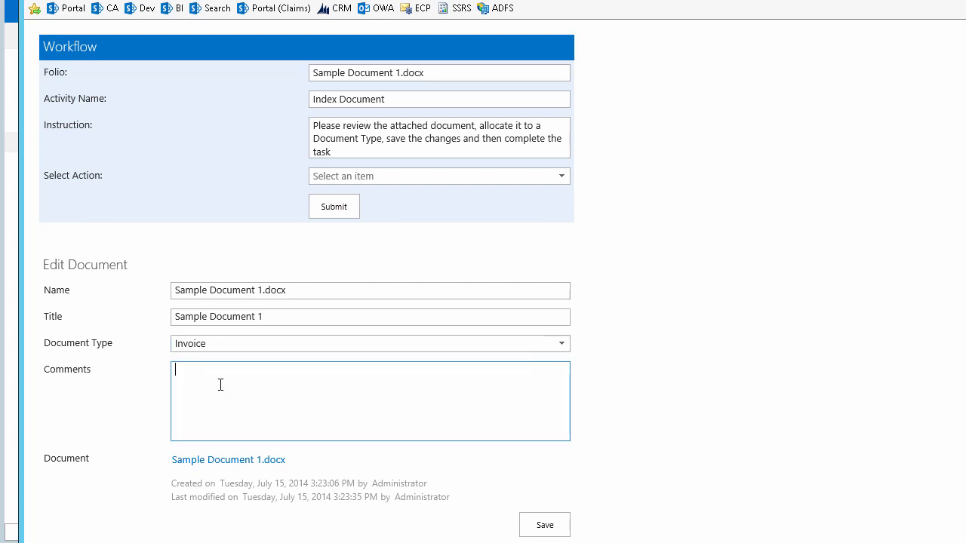
text(This is a test of the document indexing application.)
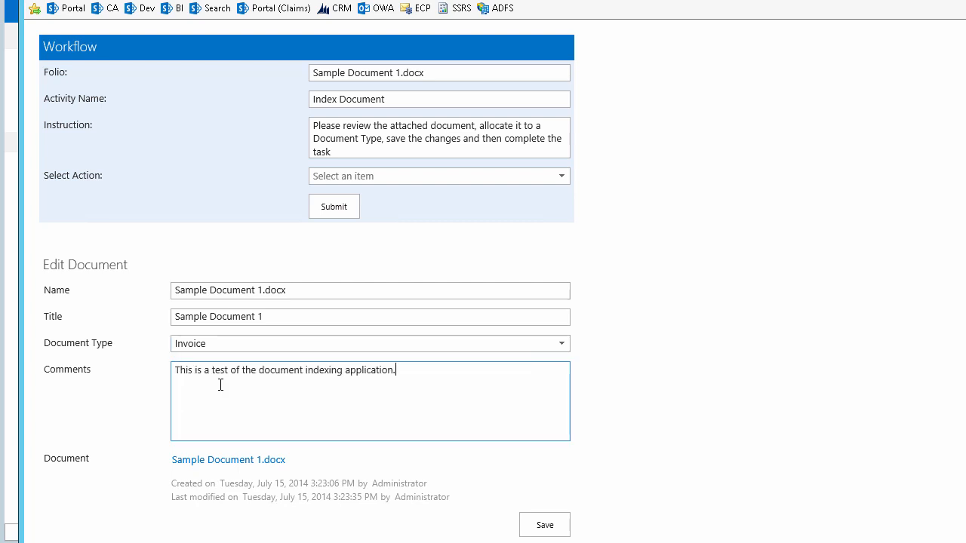
click(529, 531)
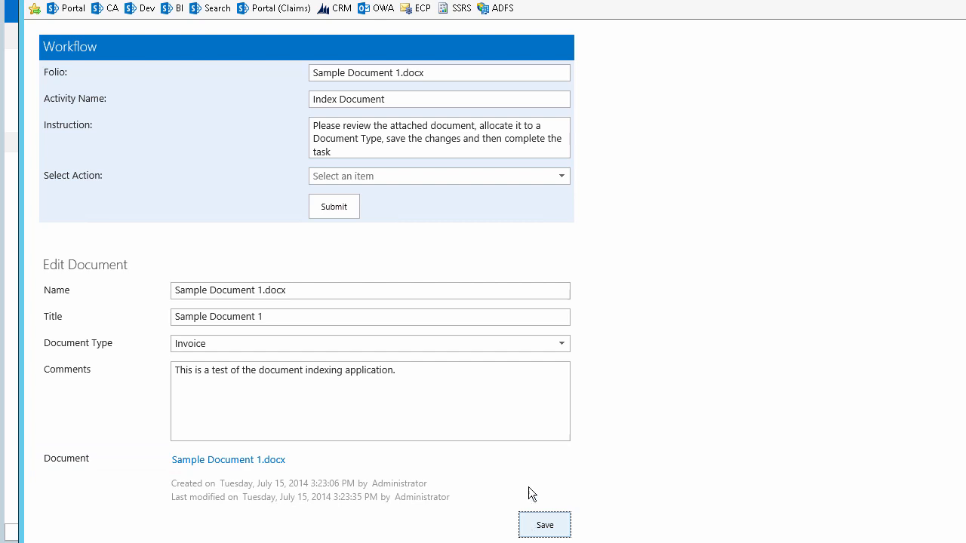
Step: Submit the Sample Document 1.docx task with the action Indexing Completed and dismiss the notification
click(557, 180)
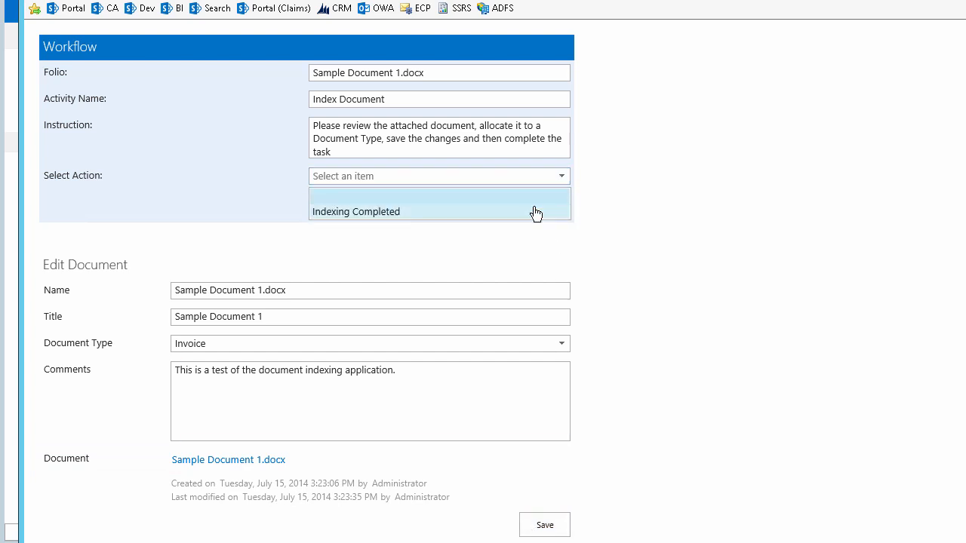
click(535, 212)
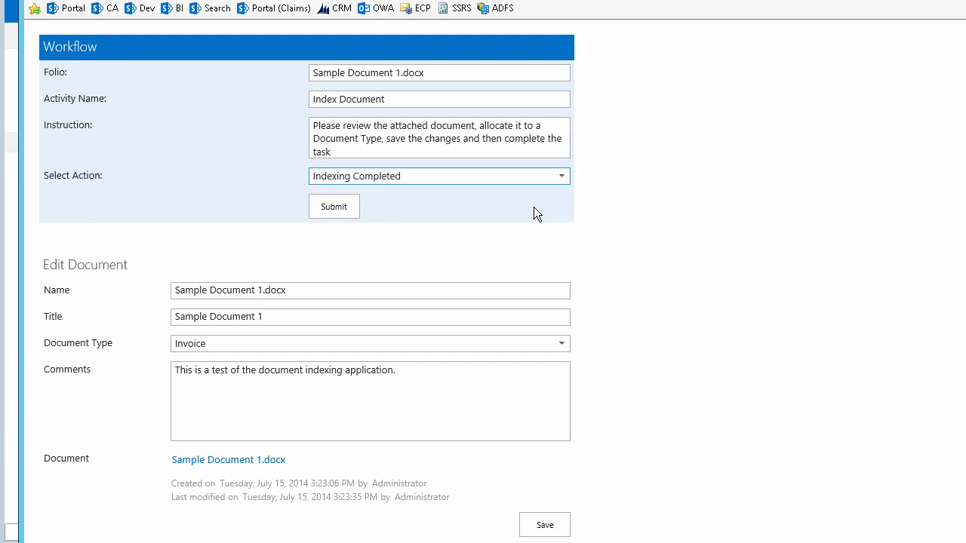
click(347, 212)
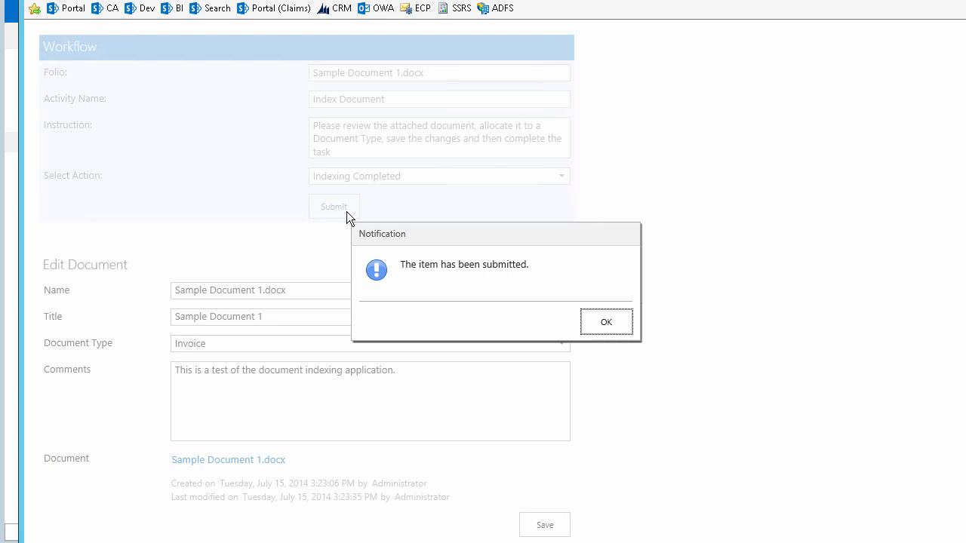
click(593, 322)
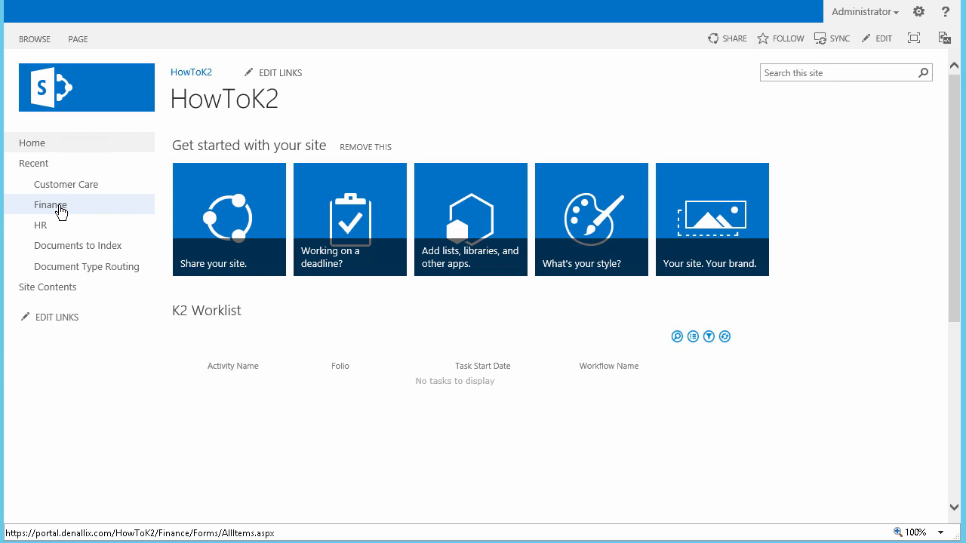
Step: Check the Finance library for the moved document, and also the Documents to Index library
click(60, 212)
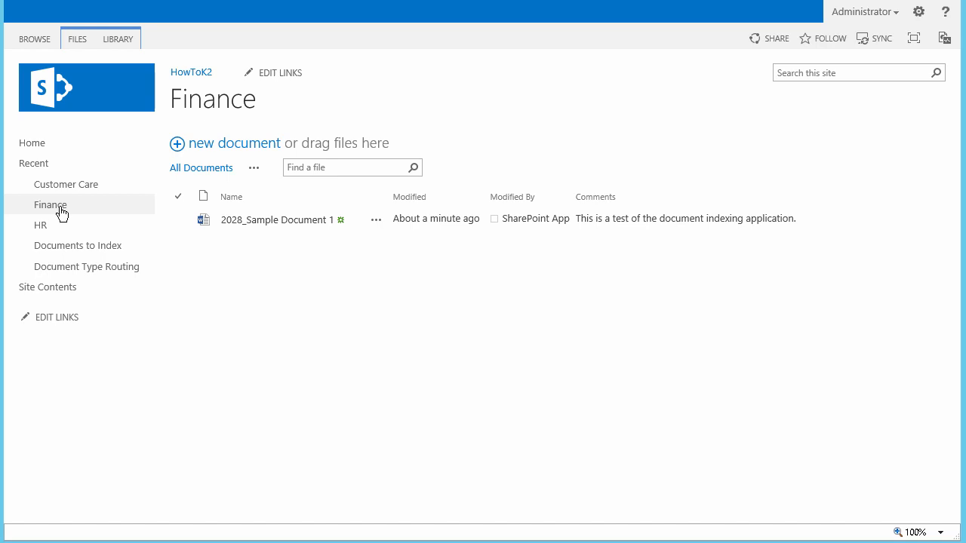
click(80, 247)
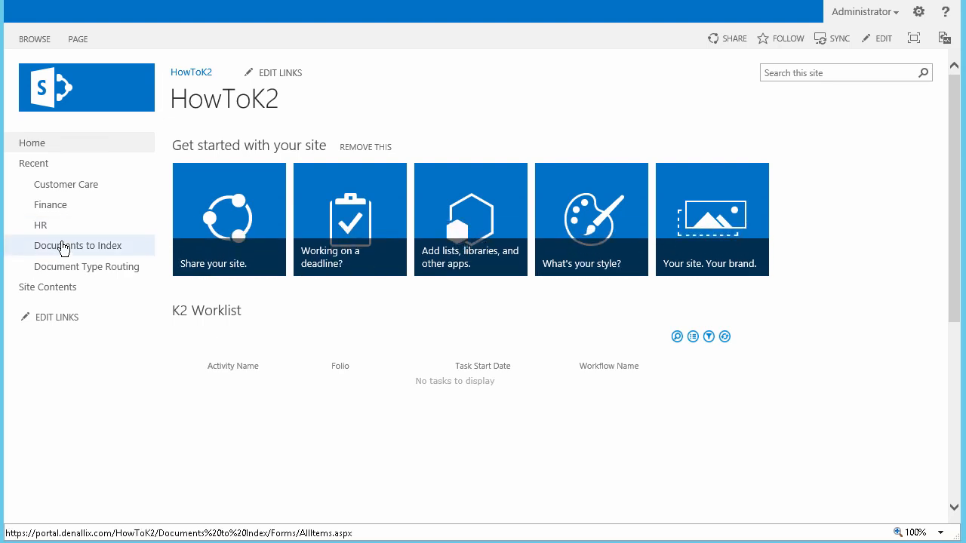
click(63, 248)
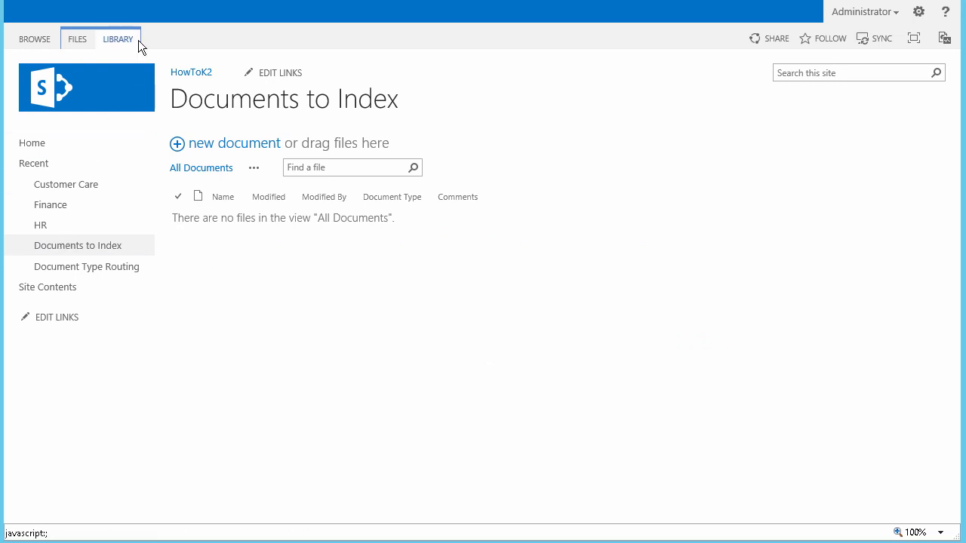
Step: Open the K2 report for Documents to Index, list the indexing workflow's instances and widen their Folio column to show the full names
click(138, 40)
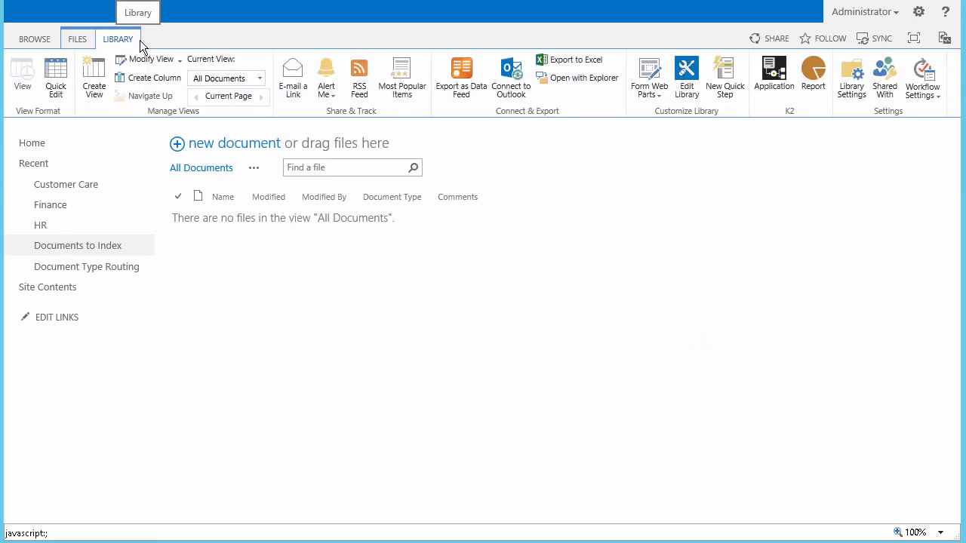
click(814, 100)
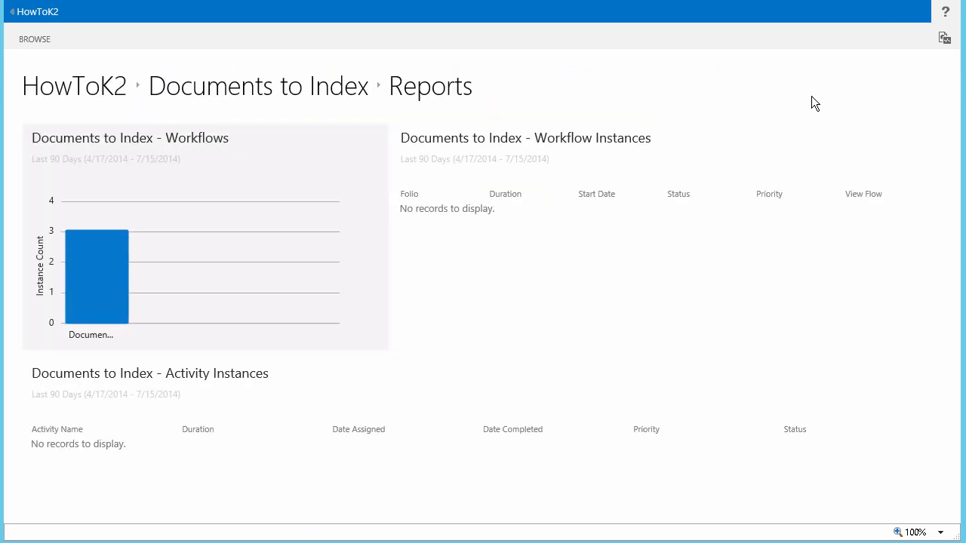
mouse_move(105, 268)
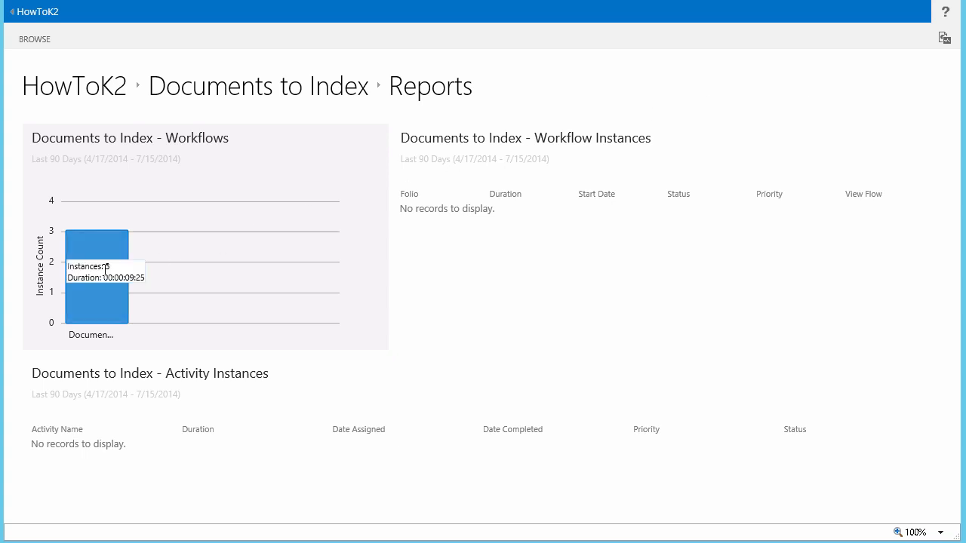
click(103, 249)
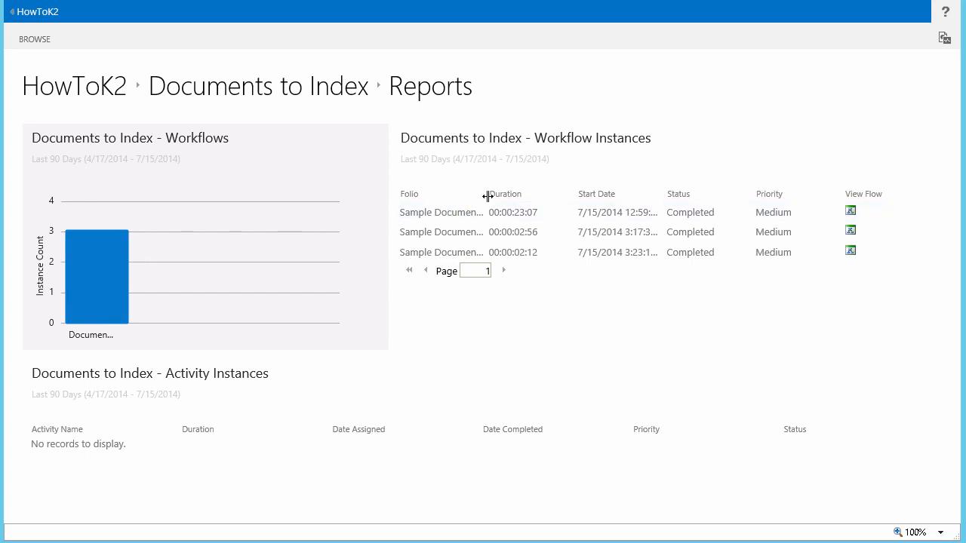
drag(487, 196, 534, 193)
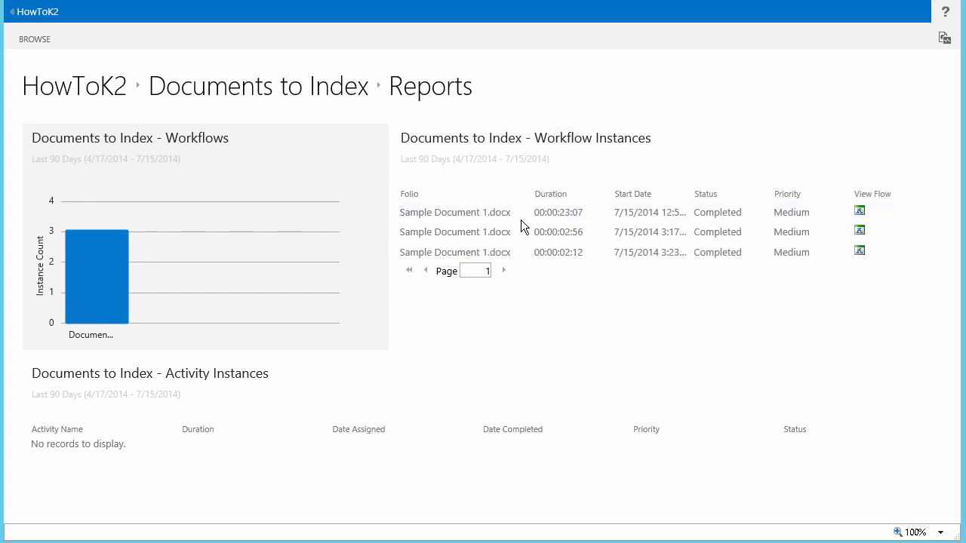
Step: View the latest Sample Document 1.docx instance's activities and workflow diagram, including the participants of its Index Document activity
click(524, 249)
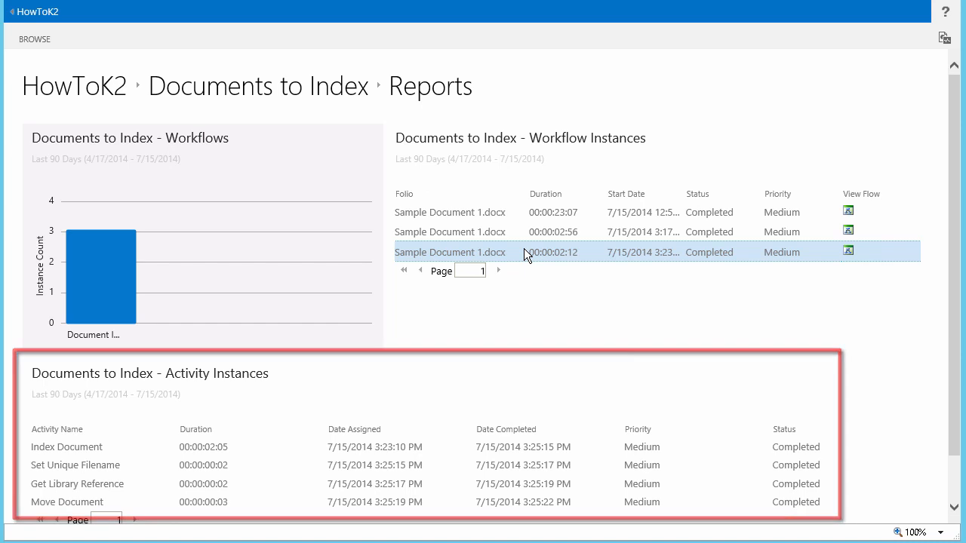
click(848, 251)
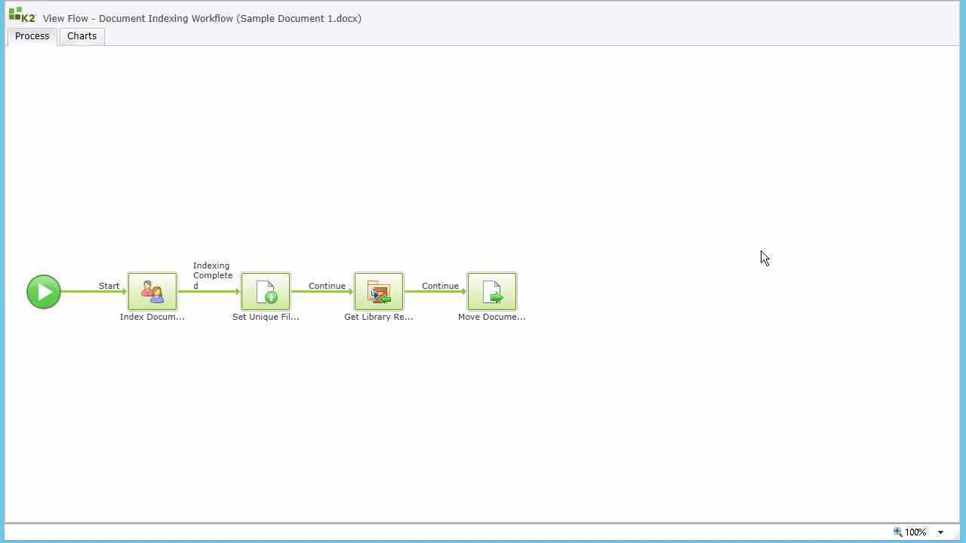
click(153, 294)
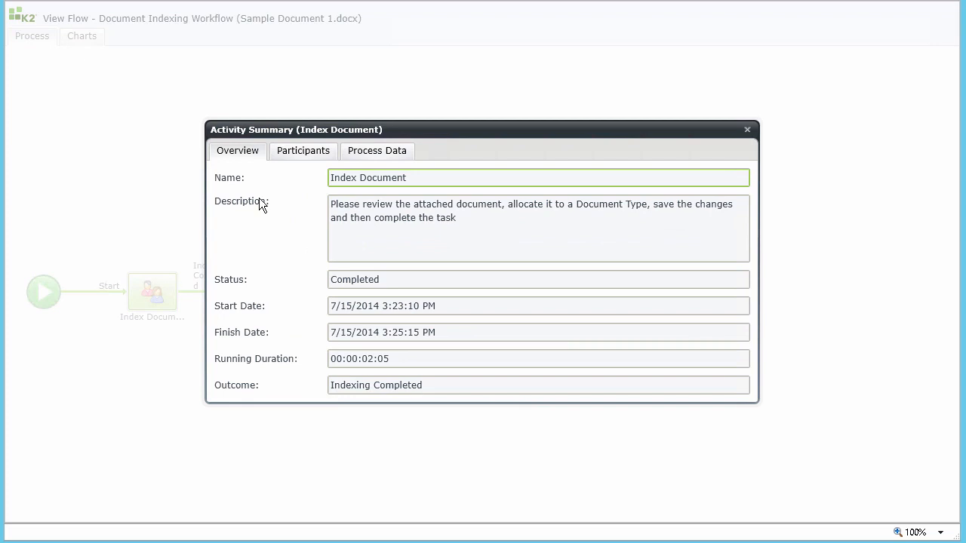
click(296, 152)
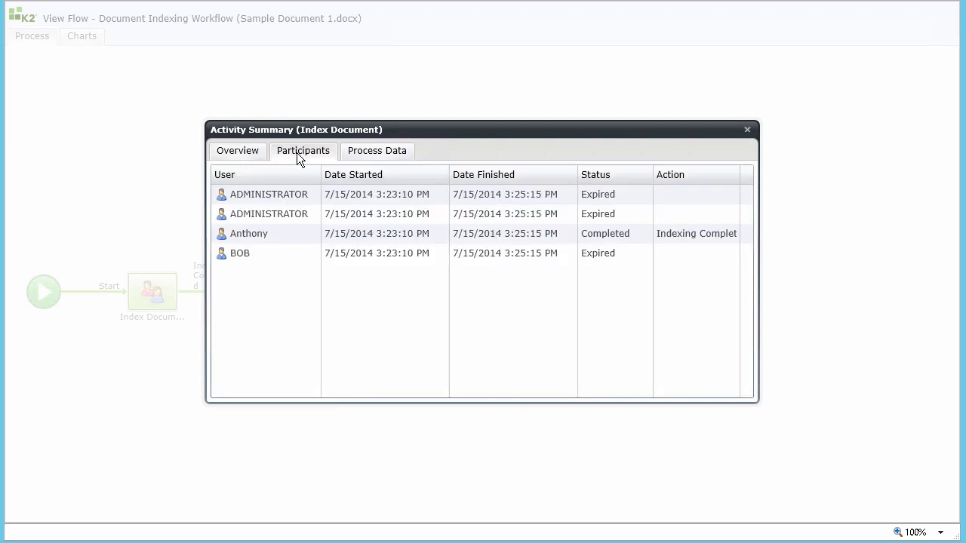